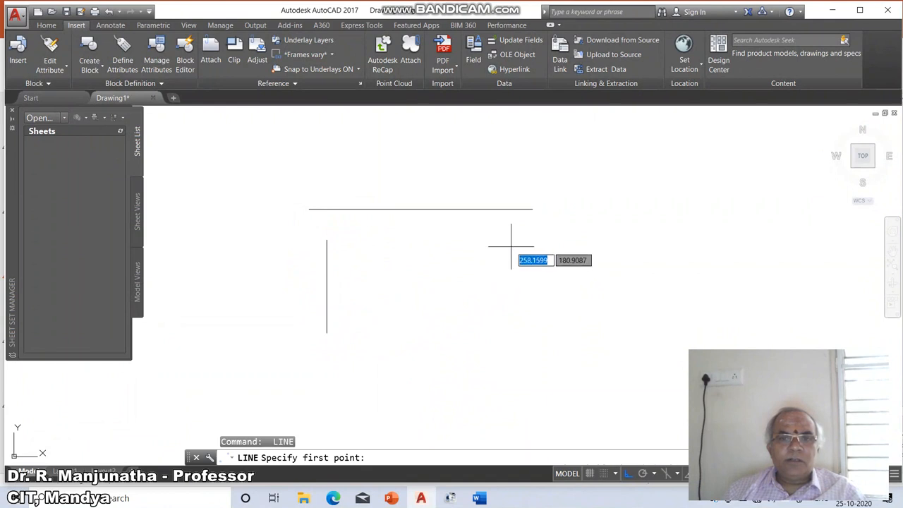
# - Draw a vertical line below the right end of the upper line and a horizontal line beneath both vertical lines
pyautogui.click(511, 246)
pyautogui.click(515, 331)
pyautogui.press('Return')
pyautogui.press('Return')
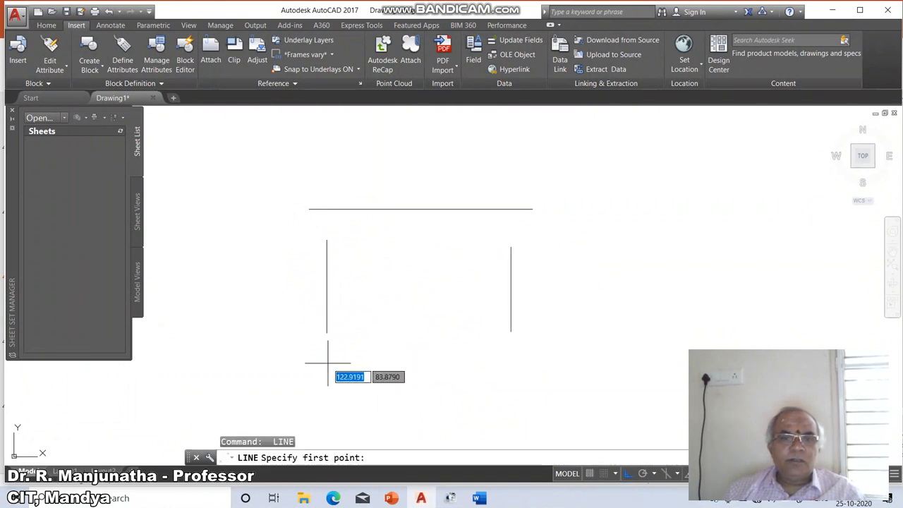
pyautogui.click(292, 367)
pyautogui.click(534, 376)
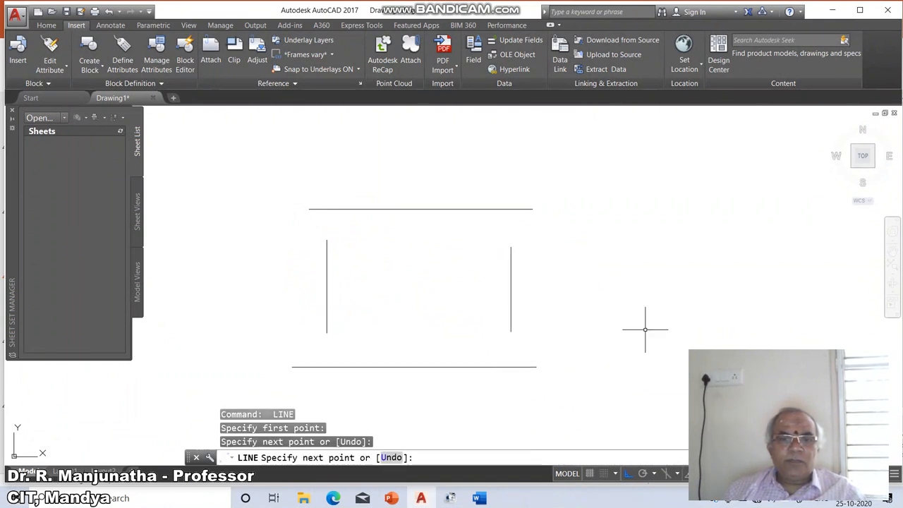
pyautogui.press('Return')
# - Configure the Fillet command with radius 0 and Trim mode
pyautogui.write('f')
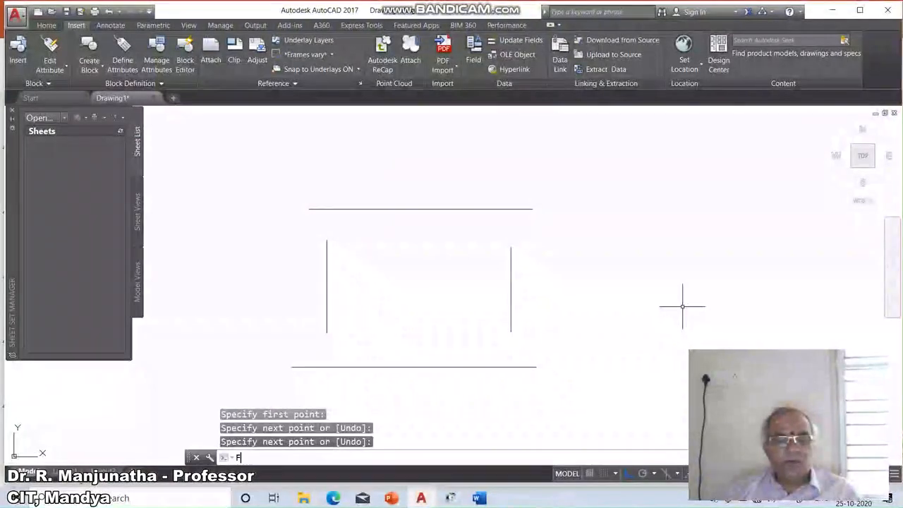
pyautogui.press('Return')
pyautogui.write('R')
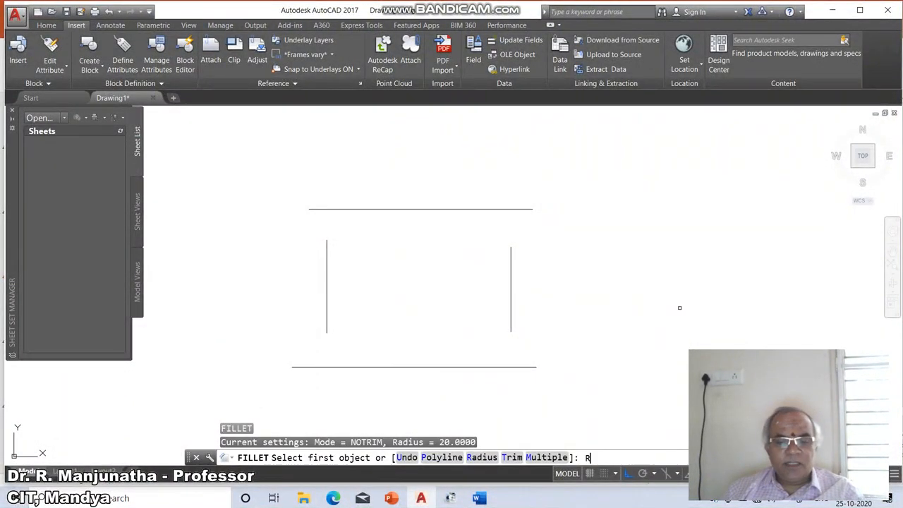
pyautogui.press('Return')
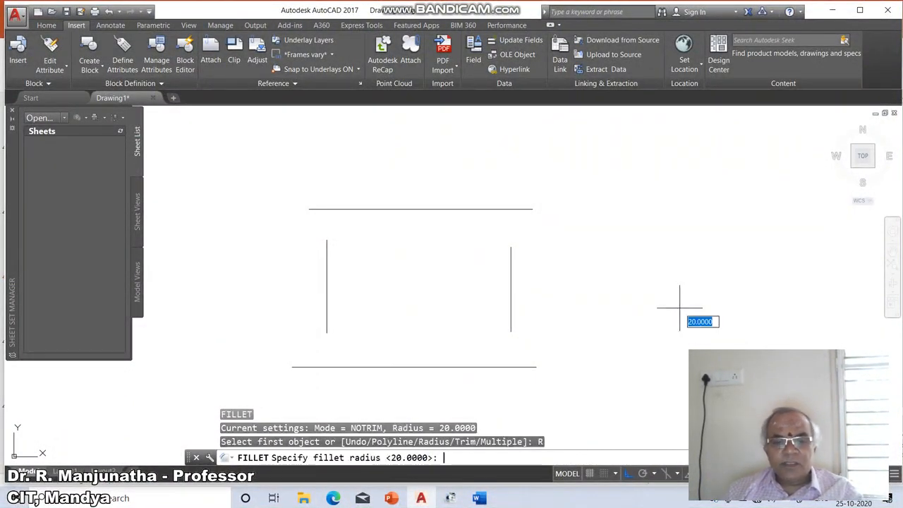
pyautogui.write('0')
pyautogui.press('Return')
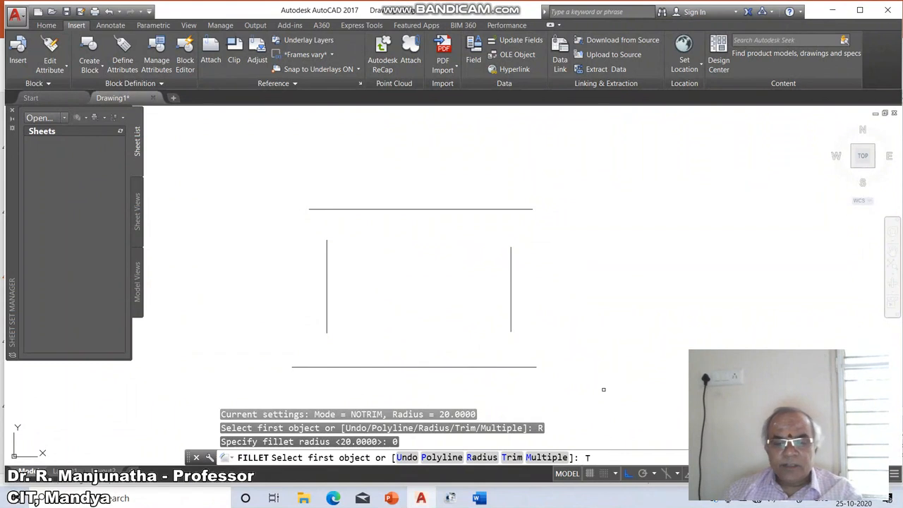
pyautogui.write('T')
pyautogui.press('Return')
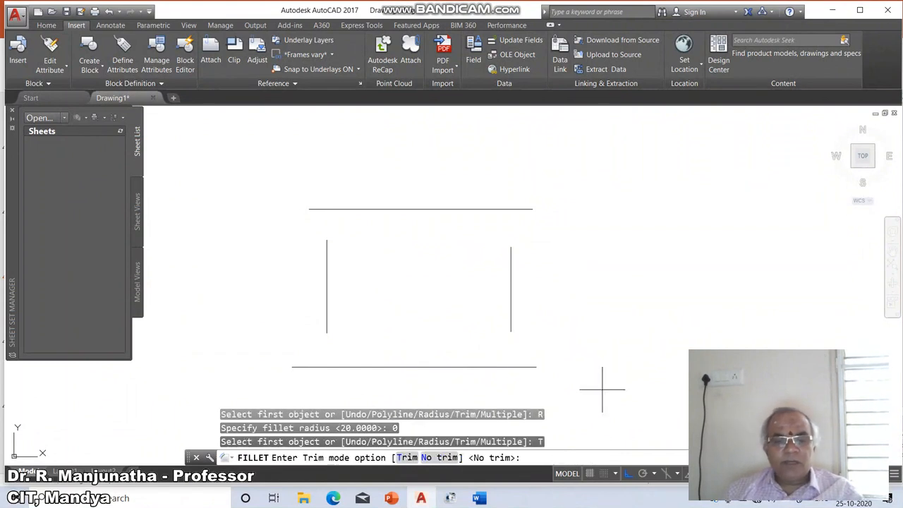
pyautogui.write('T')
pyautogui.press('Return')
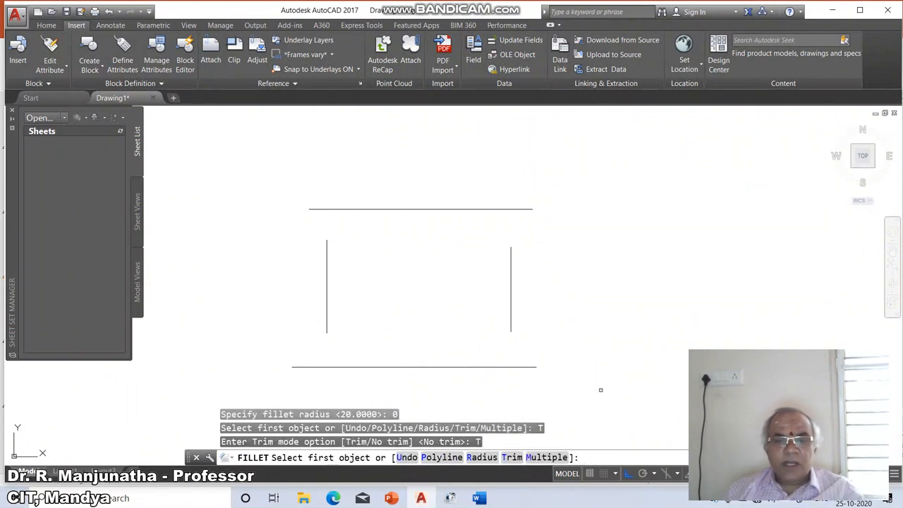
# - Fillet the upper horizontal line with the left and right vertical lines to form two sharp upper corners
pyautogui.click(327, 328)
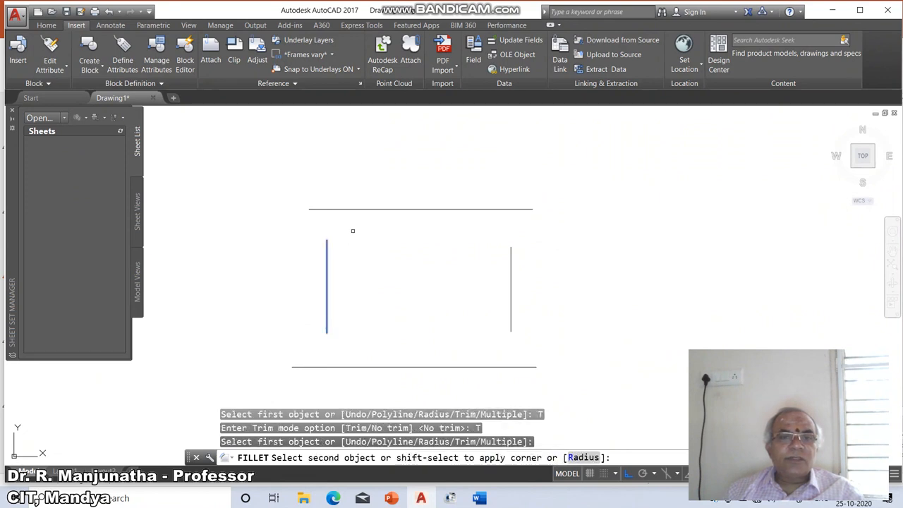
pyautogui.click(356, 209)
pyautogui.press('Return')
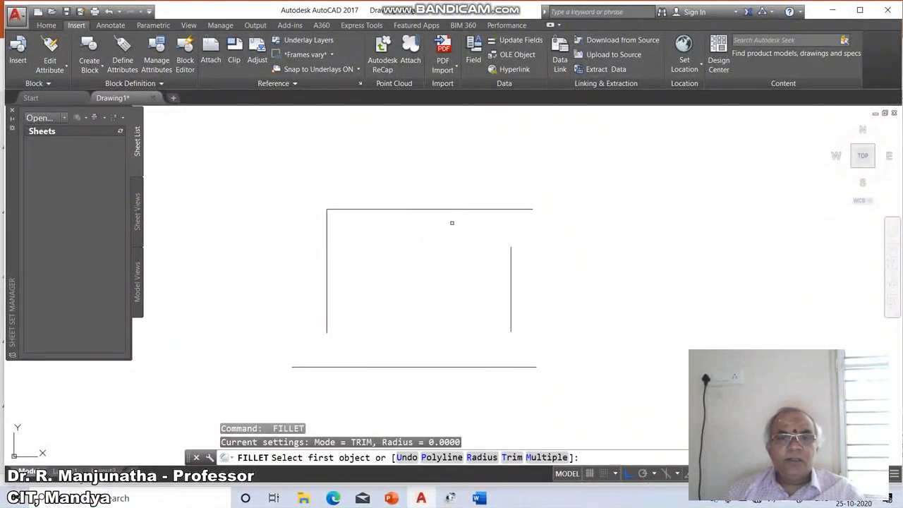
pyautogui.click(457, 210)
pyautogui.click(511, 251)
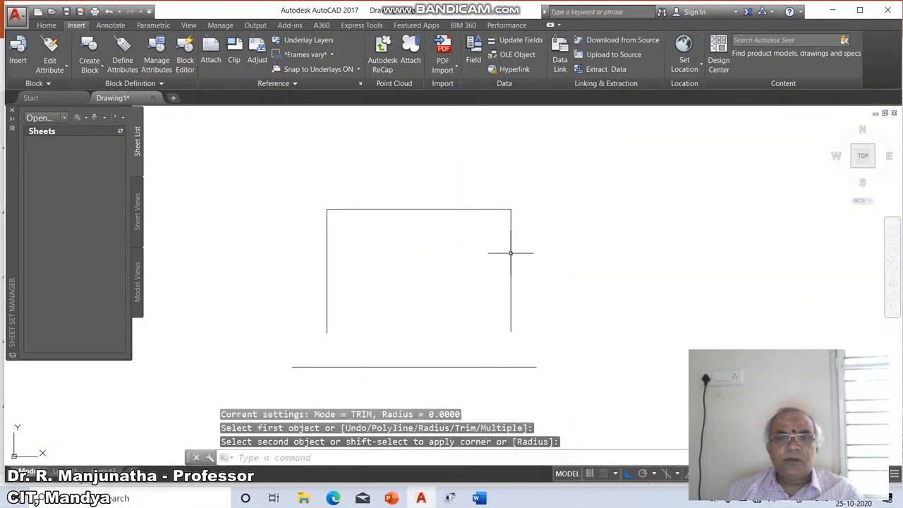
# - Fillet both vertical lines with the lower horizontal line to close the rectangle with sharp lower corners
pyautogui.press('Return')
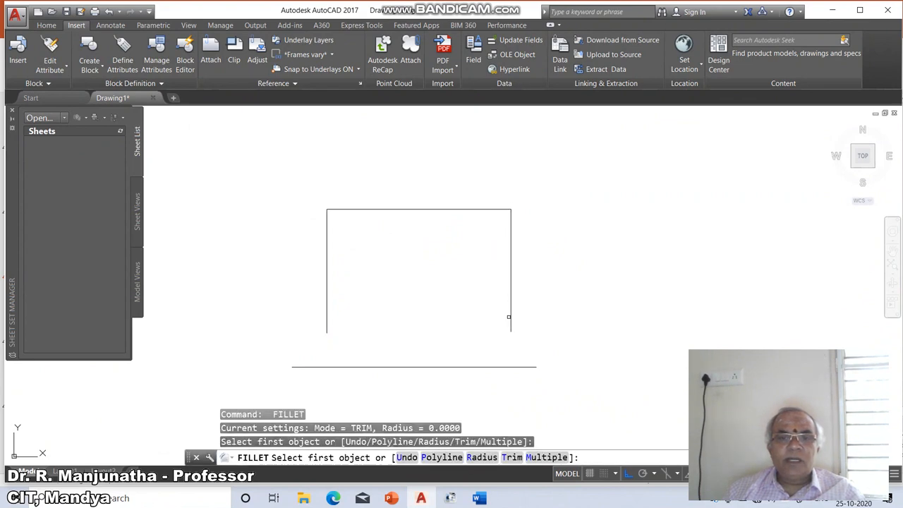
pyautogui.click(511, 317)
pyautogui.click(469, 367)
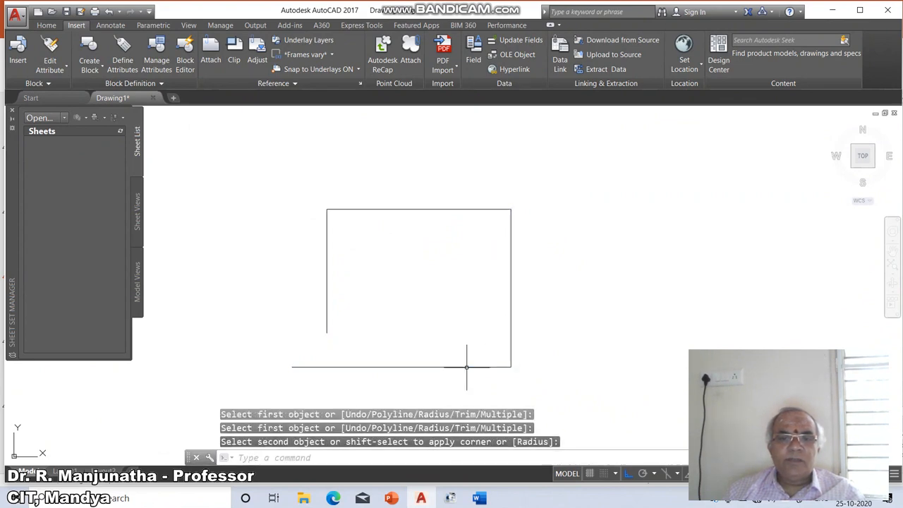
pyautogui.press('Return')
pyautogui.click(455, 366)
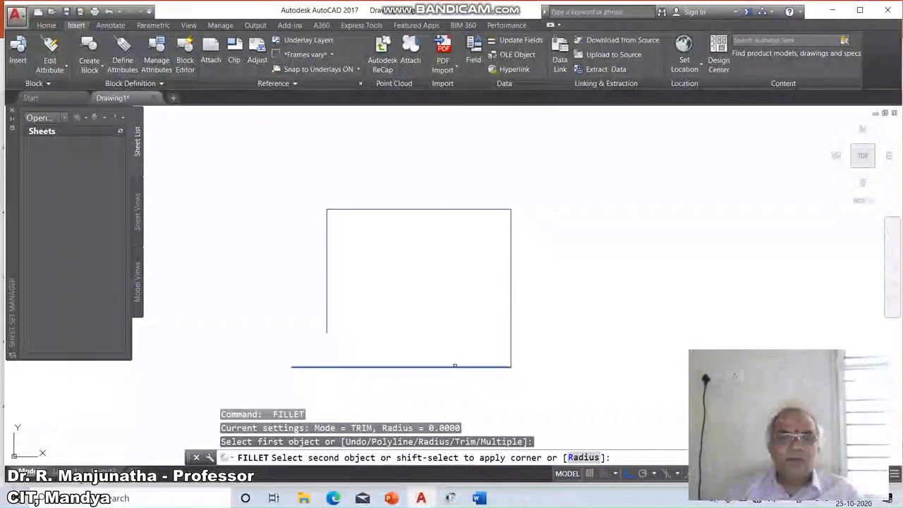
pyautogui.click(328, 330)
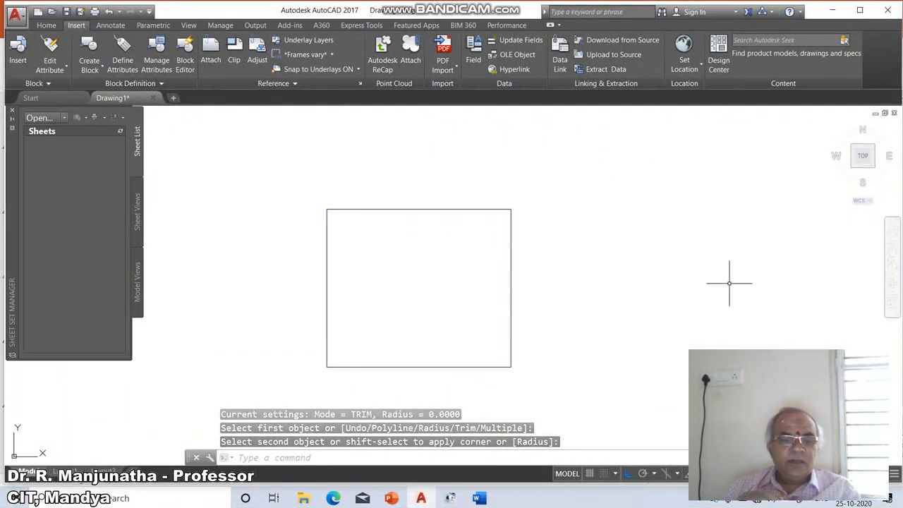
# - Chamfer the rectangle's upper-left corner with both distances set to 10
pyautogui.write('cha')
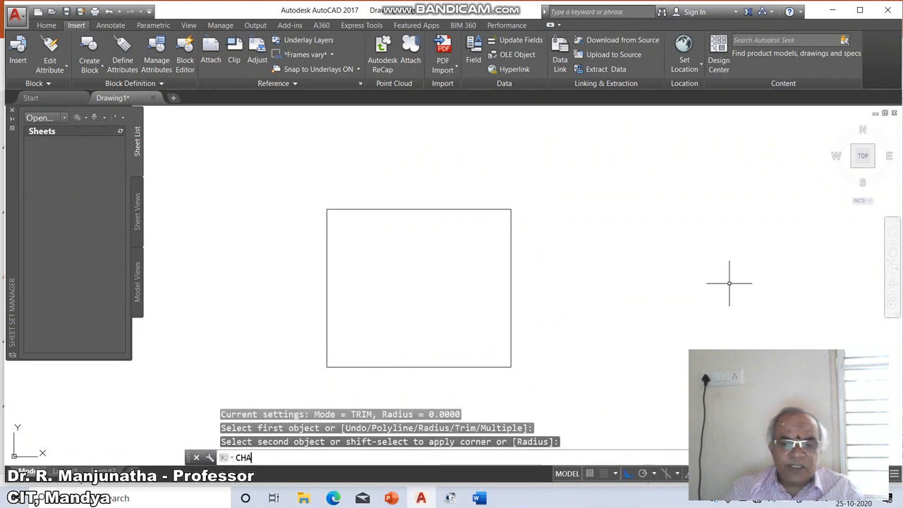
pyautogui.press('Return')
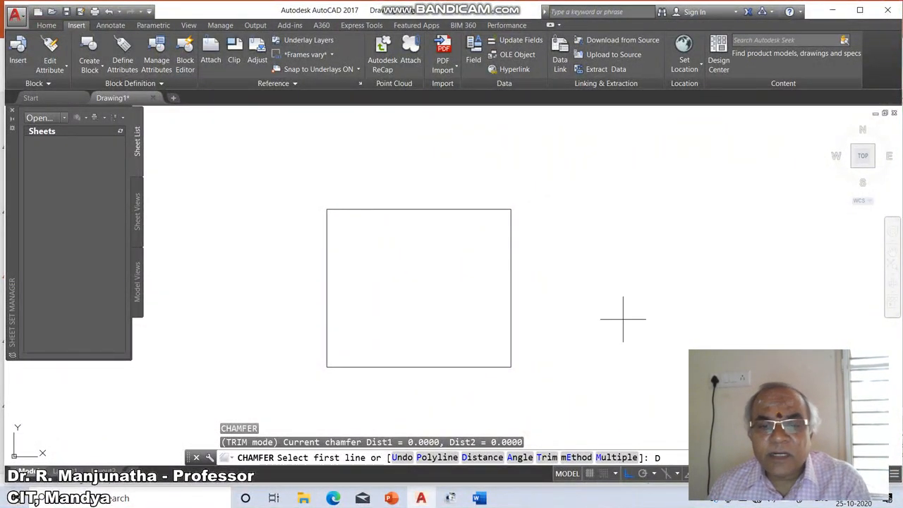
pyautogui.press('Return')
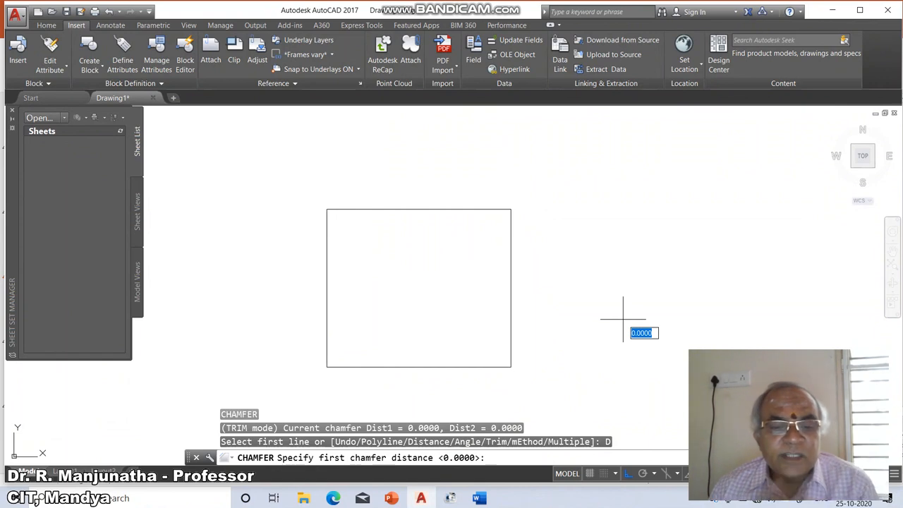
pyautogui.write('10')
pyautogui.press('Return')
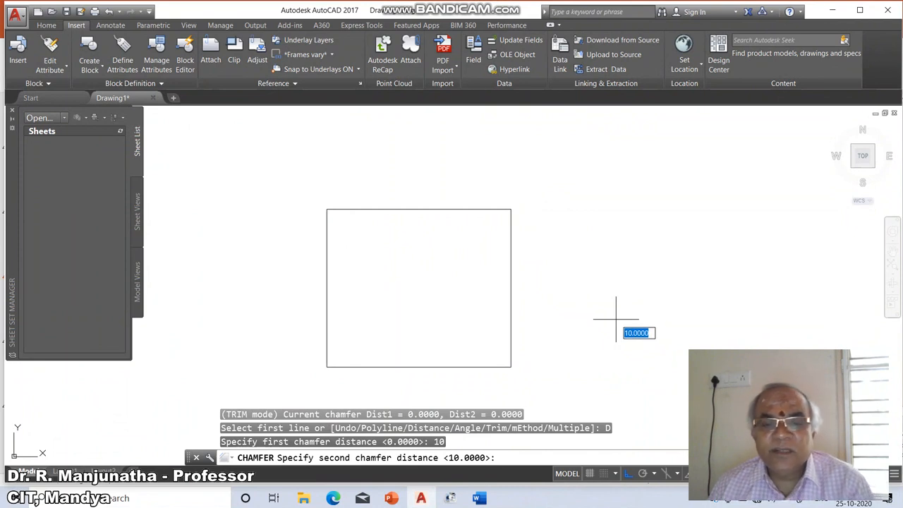
pyautogui.press('Return')
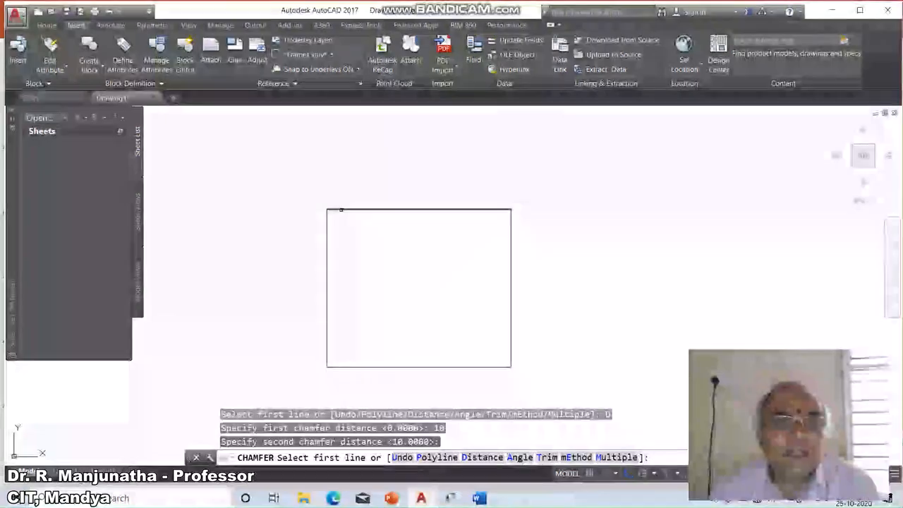
pyautogui.click(336, 209)
pyautogui.click(328, 239)
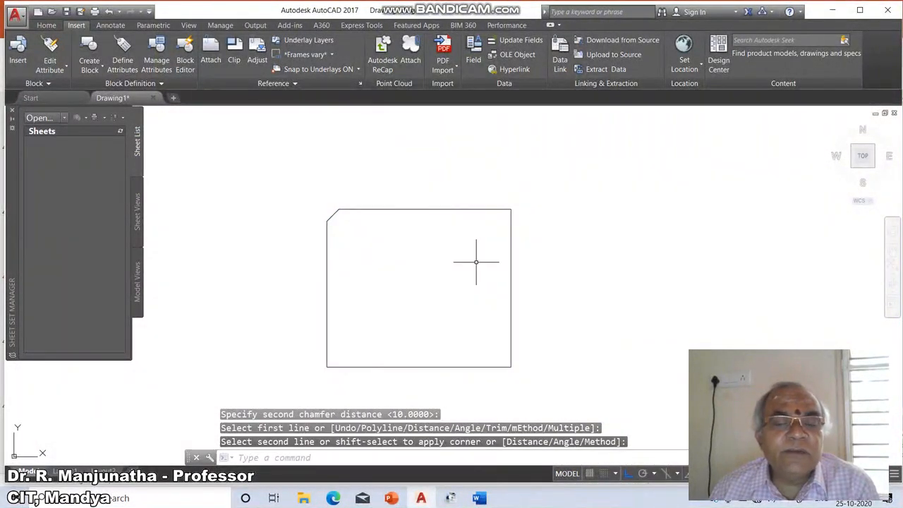
# - Chamfer the upper-right, lower-right and lower-left corners of the rectangle with the same equal distances
pyautogui.press('Return')
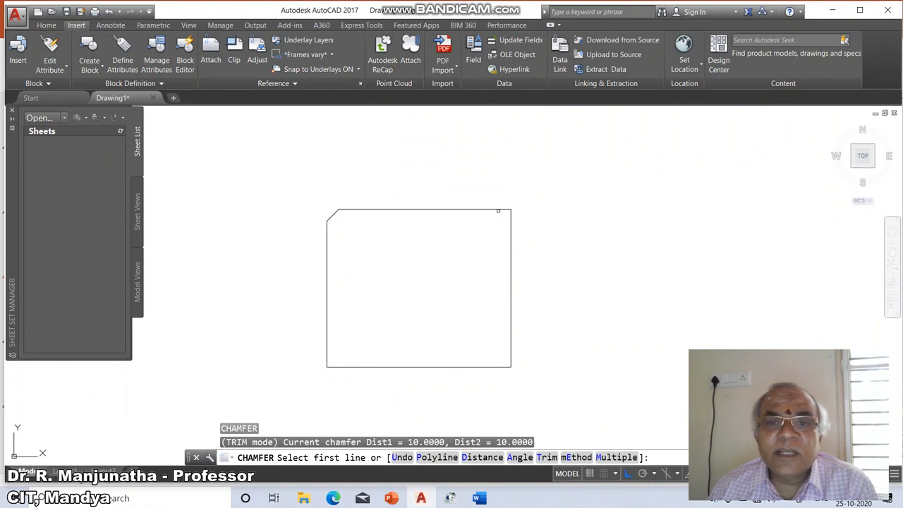
pyautogui.click(498, 210)
pyautogui.click(510, 229)
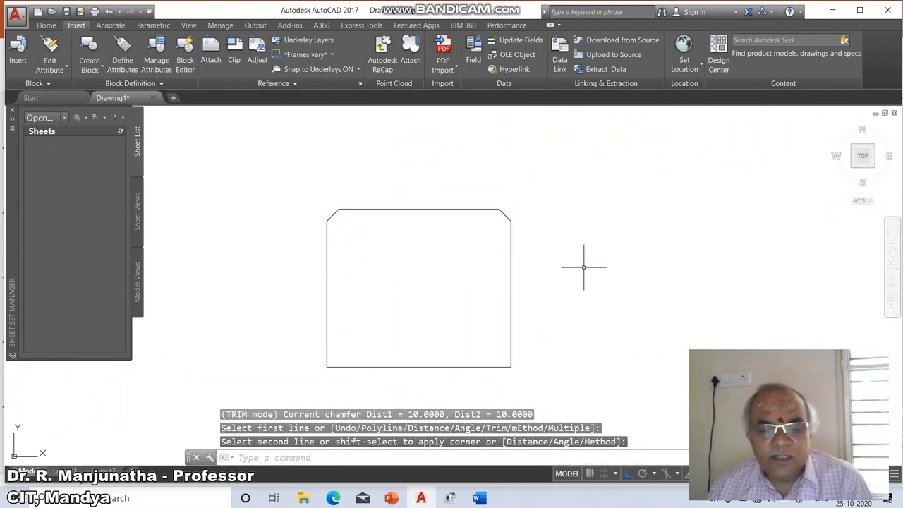
pyautogui.press('Return')
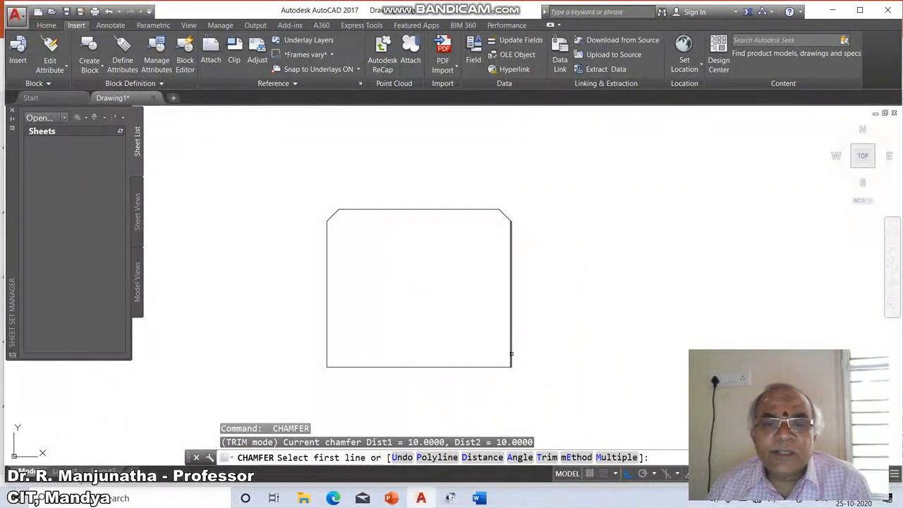
pyautogui.click(511, 354)
pyautogui.click(503, 366)
pyautogui.press('Return')
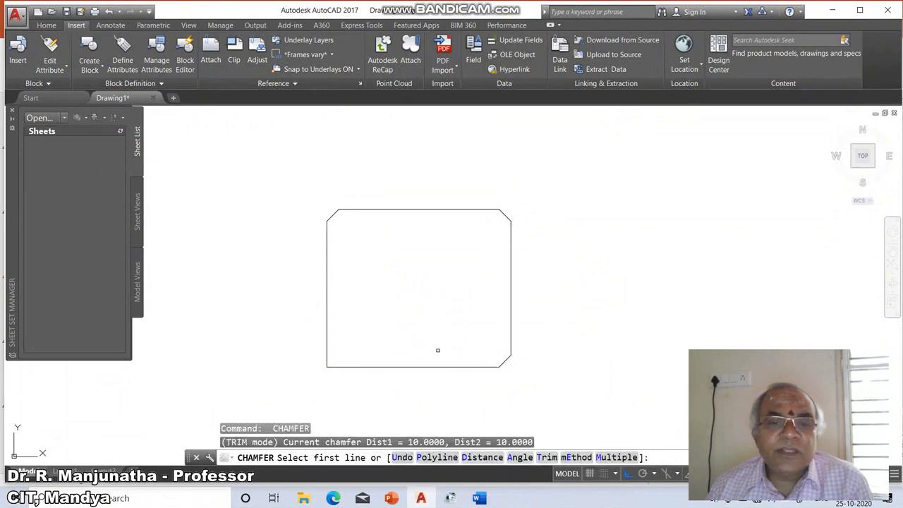
pyautogui.click(326, 355)
pyautogui.click(336, 366)
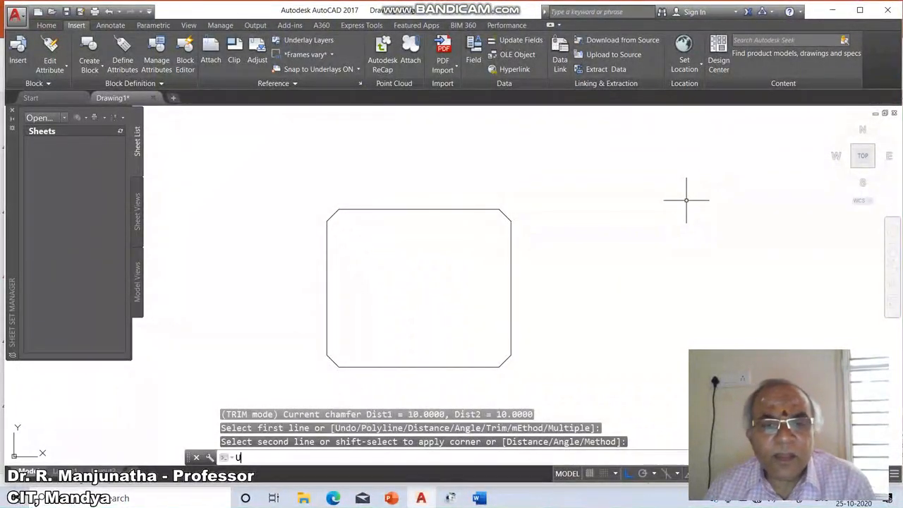
# - Undo all four corner chamfers on the rectangle
pyautogui.write('u')
pyautogui.press('Return')
pyautogui.press('Return')
pyautogui.press('Return')
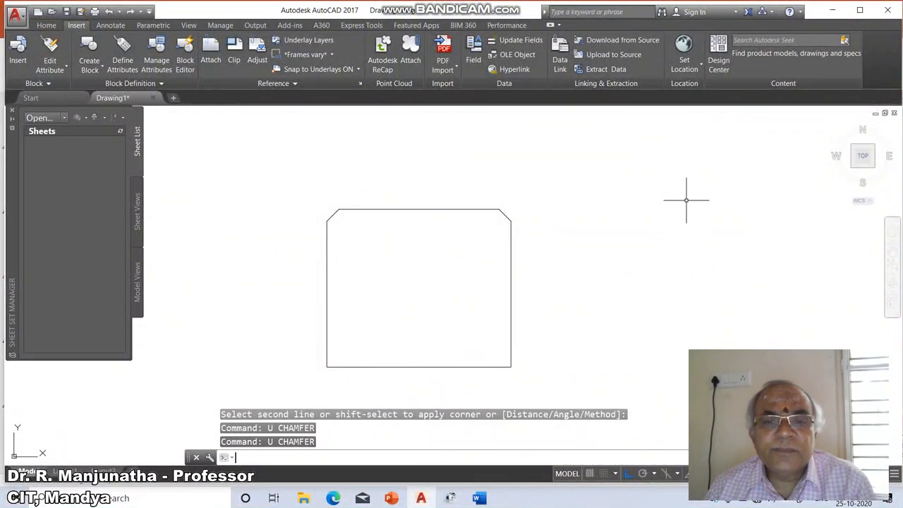
pyautogui.press('Return')
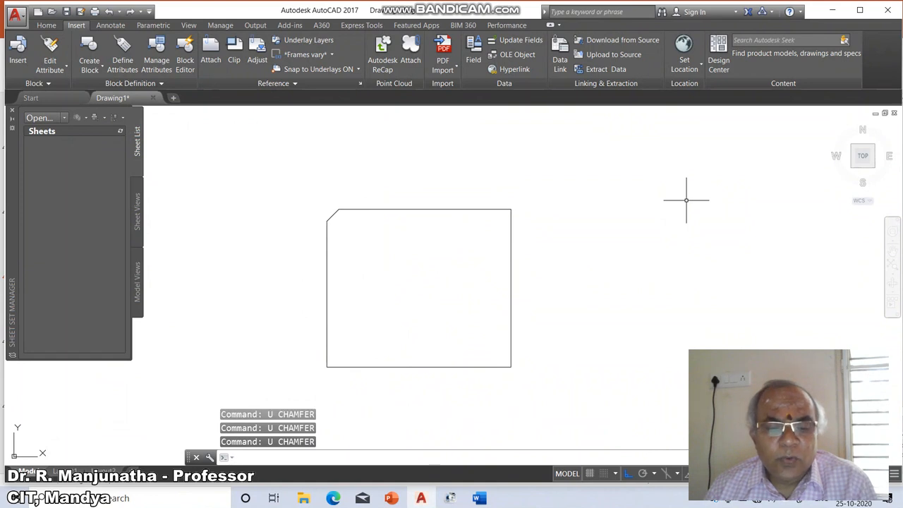
pyautogui.write('u')
pyautogui.press('Return')
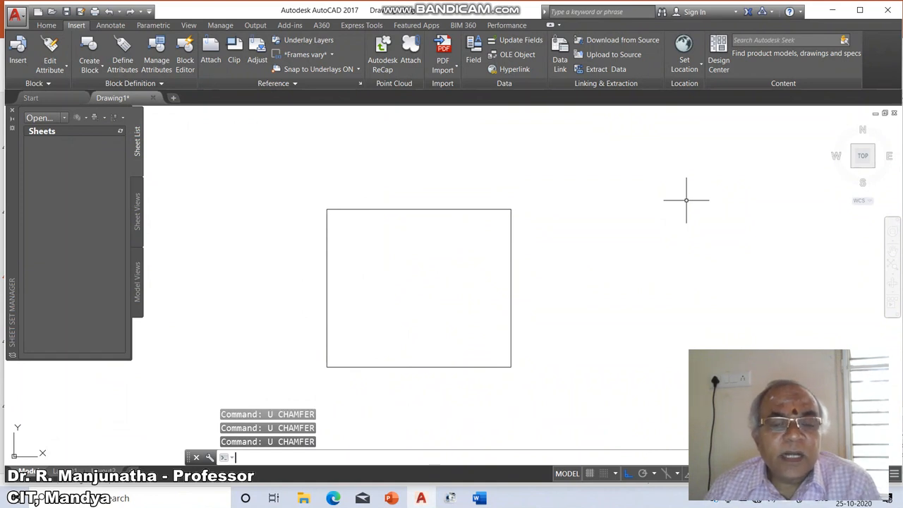
# - Start the Chamfer command with a first distance of 10 and a second distance of 20
pyautogui.write('ch')
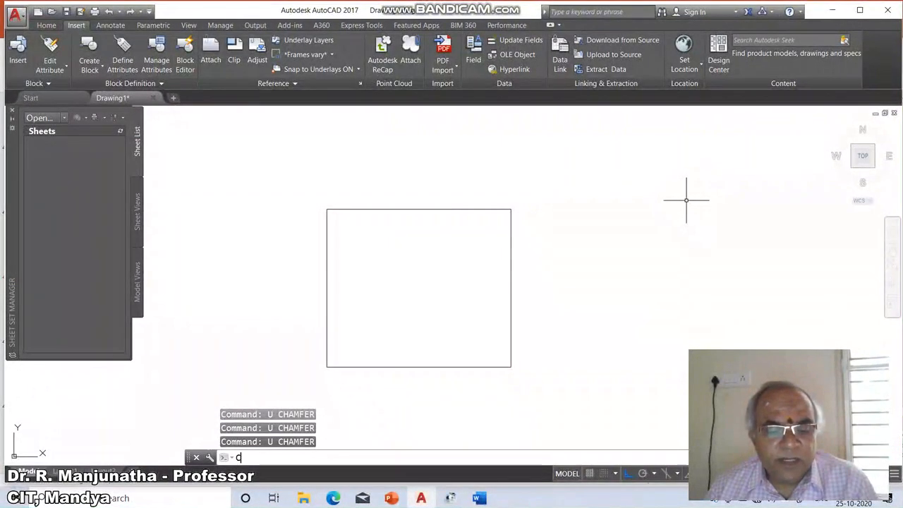
pyautogui.write('a')
pyautogui.press('Return')
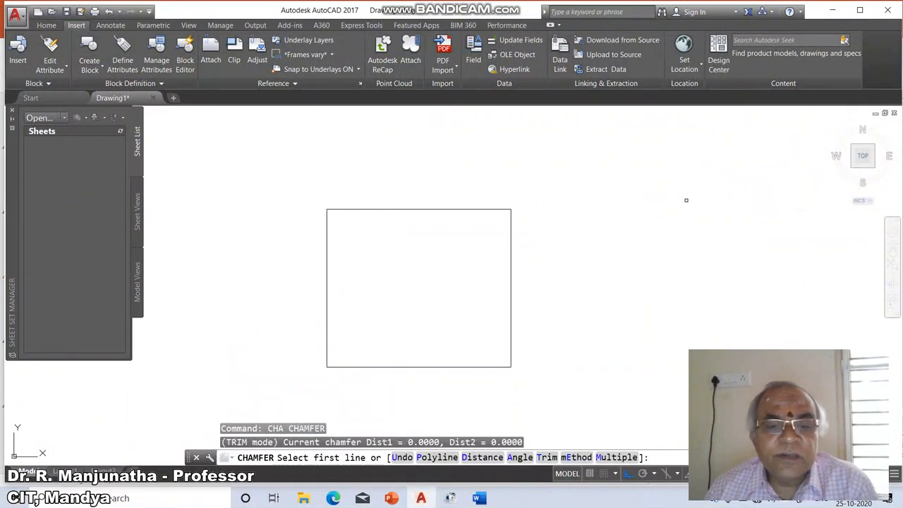
pyautogui.write('d')
pyautogui.press('Return')
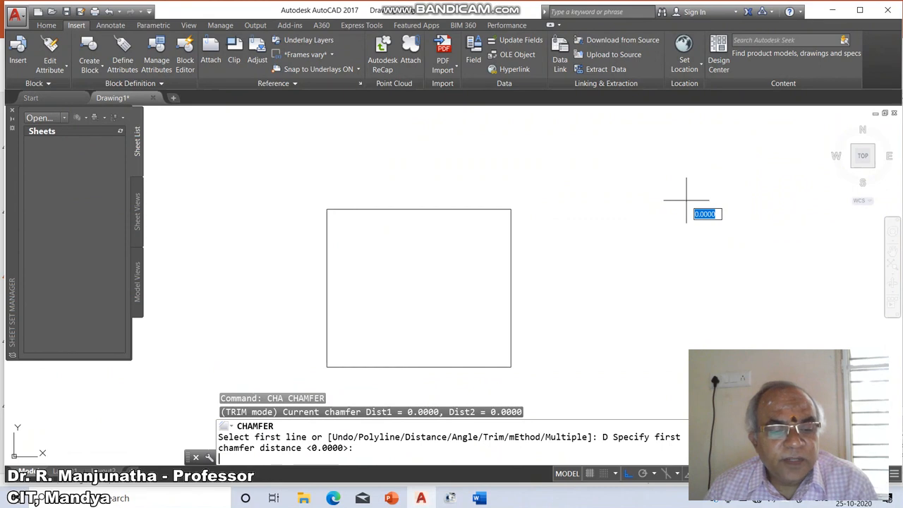
pyautogui.write('10')
pyautogui.press('Return')
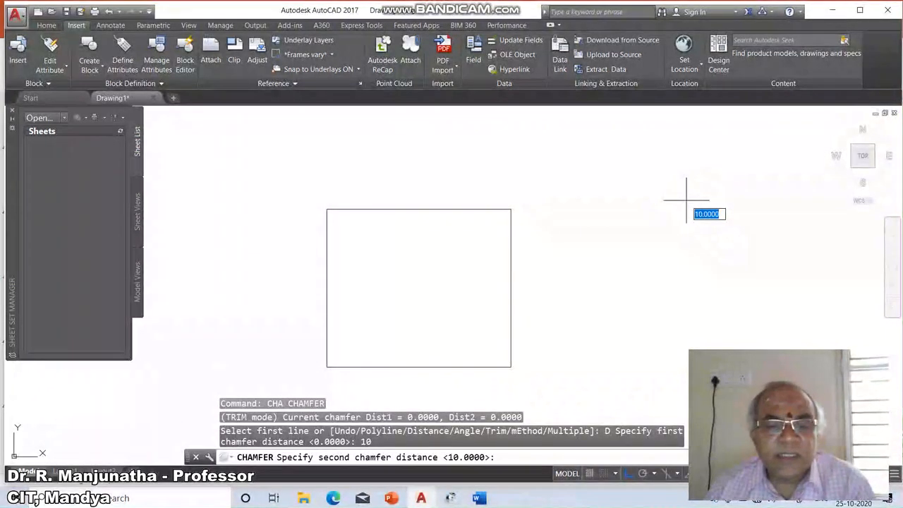
pyautogui.write('20')
pyautogui.press('Return')
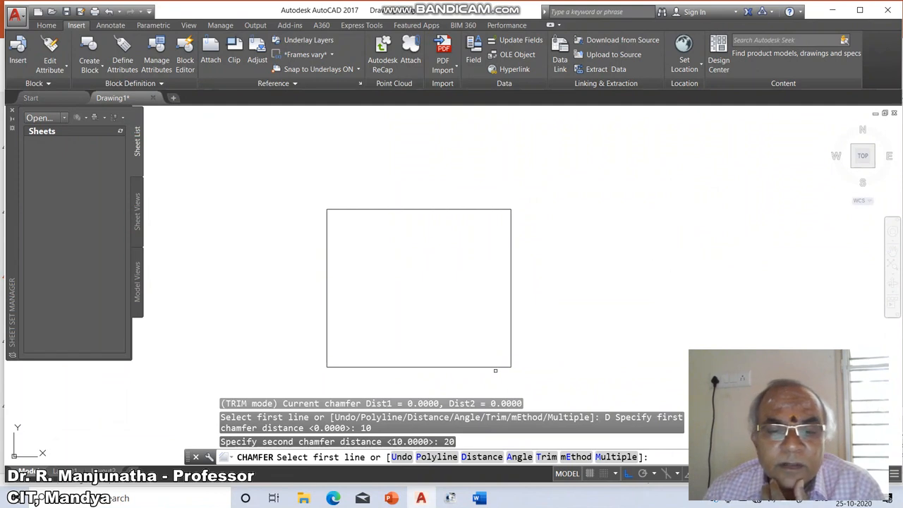
# - Switch to the PowerPoint presentation and examine the chamfer command examples on slide 42
pyautogui.click(391, 498)
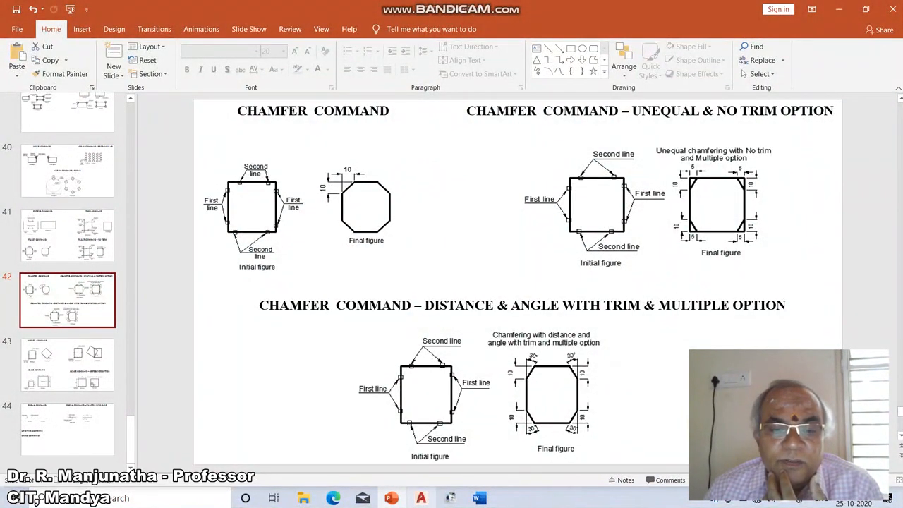
# - Switch to AutoCAD and set the chamfer distances to 10 for the first and 5 for the second
pyautogui.hotkey('alt', 'Tab')
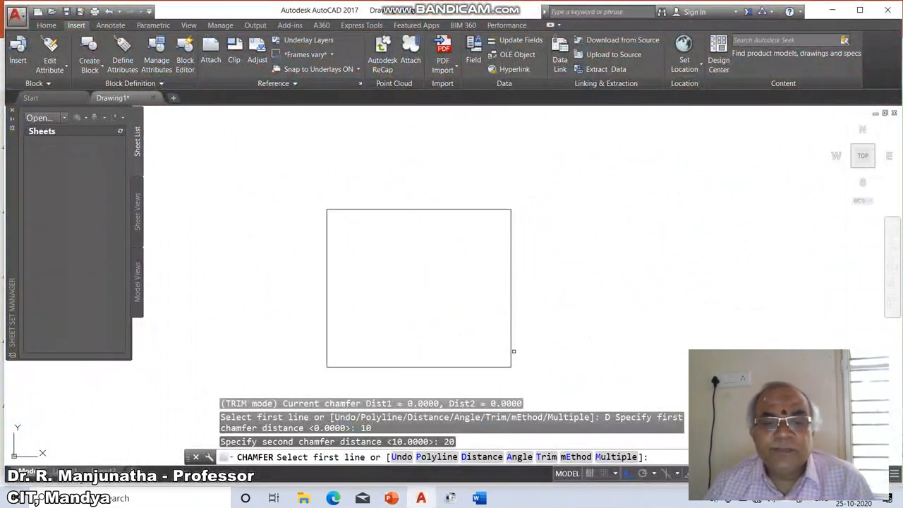
pyautogui.press('Return')
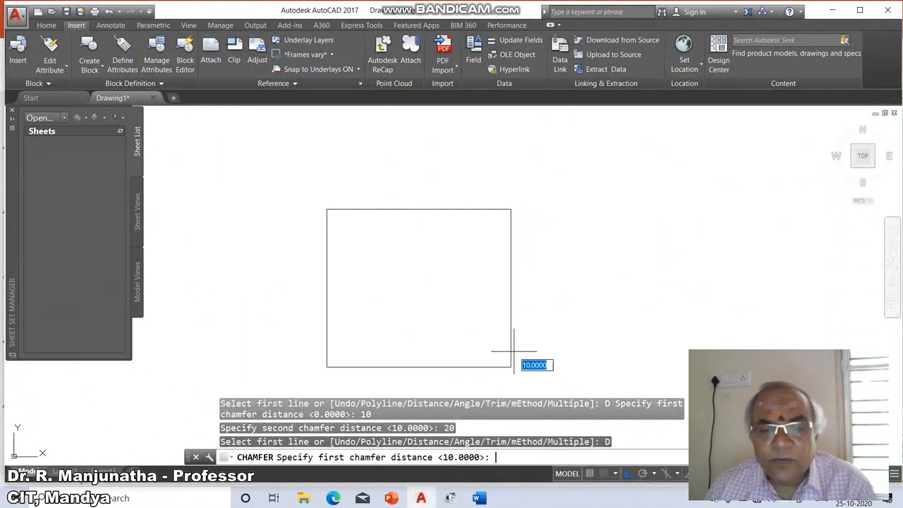
pyautogui.press('Return')
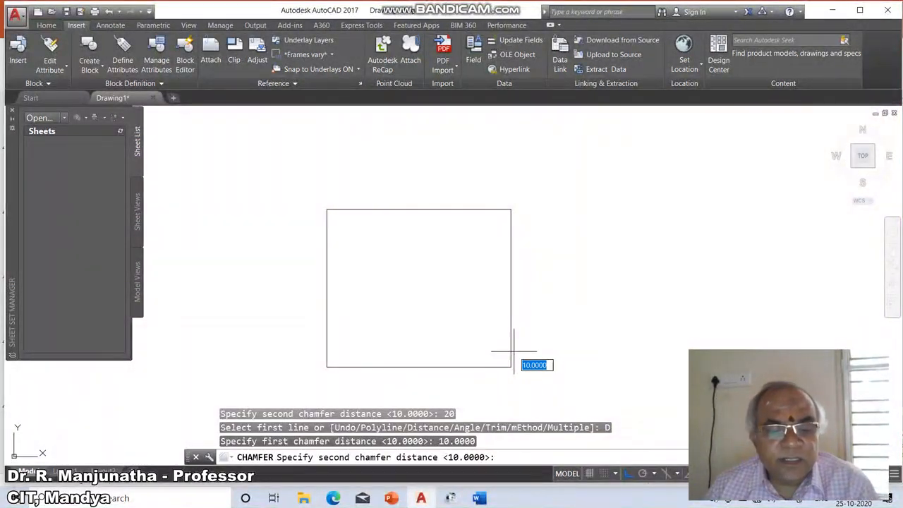
pyautogui.write('5')
pyautogui.press('Return')
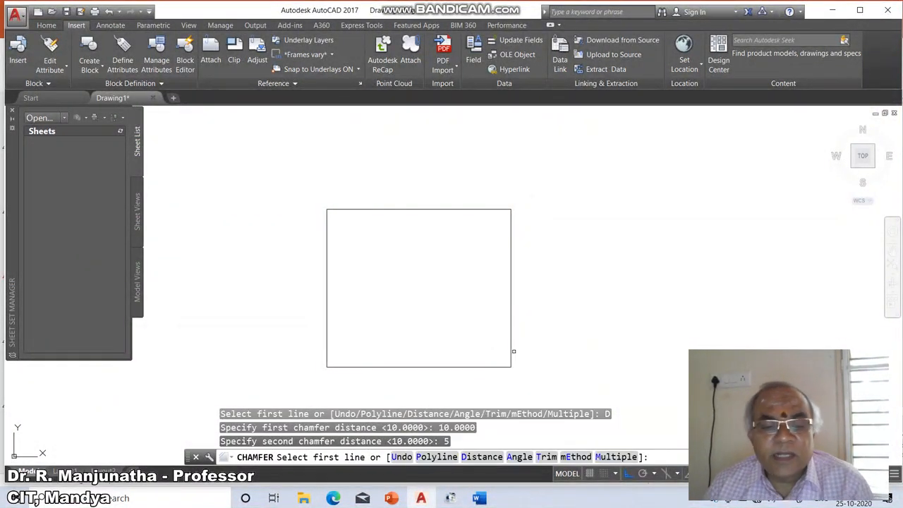
# - Set the running Chamfer command's trim mode to No trim
pyautogui.write('T')
pyautogui.press('Return')
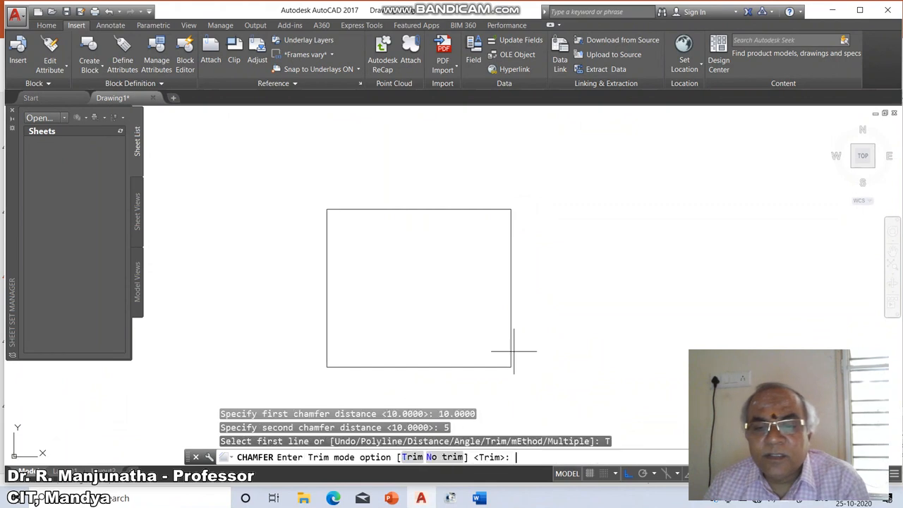
pyautogui.write('N')
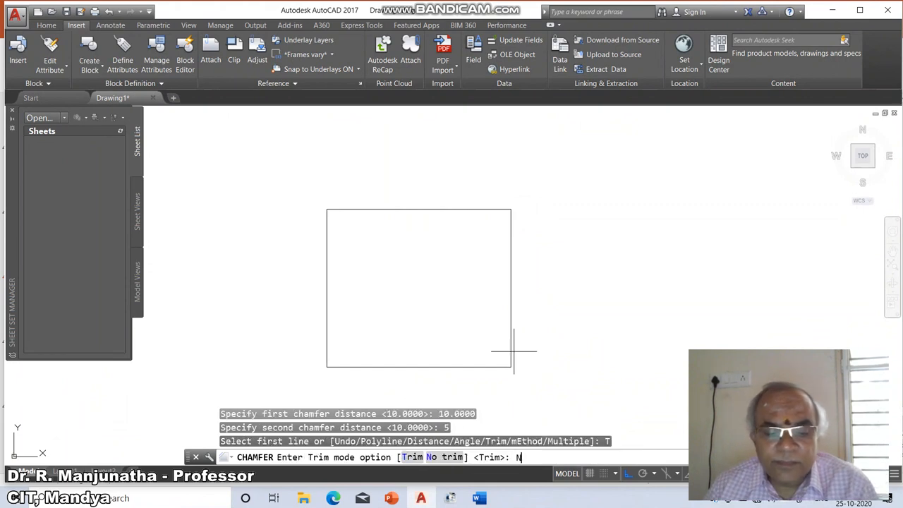
pyautogui.press('Return')
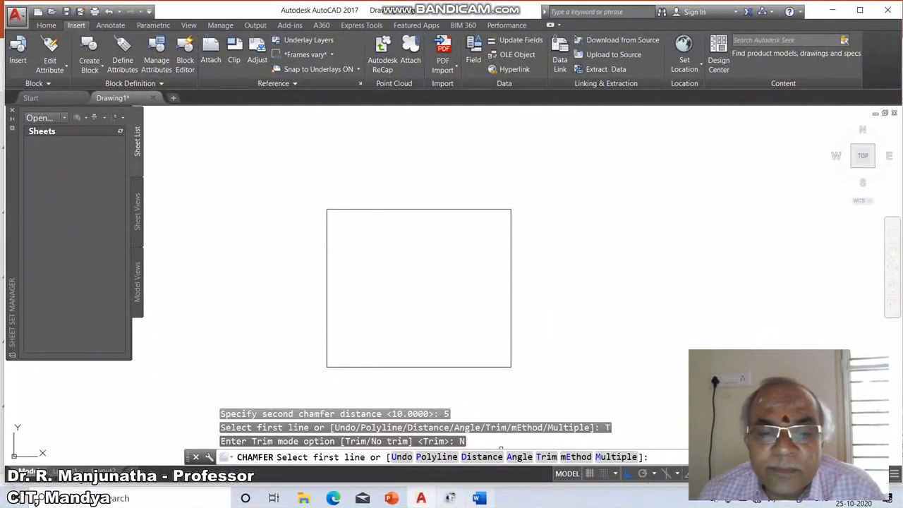
# - Check the PowerPoint example, return to AutoCAD and chamfer the rectangle's upper-left corner, taking the vertical edge as first line
pyautogui.click(393, 498)
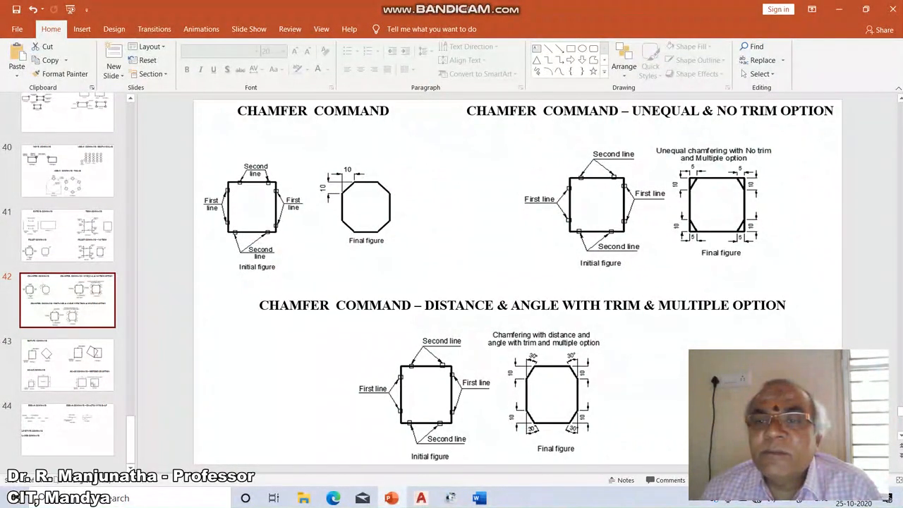
pyautogui.click(420, 498)
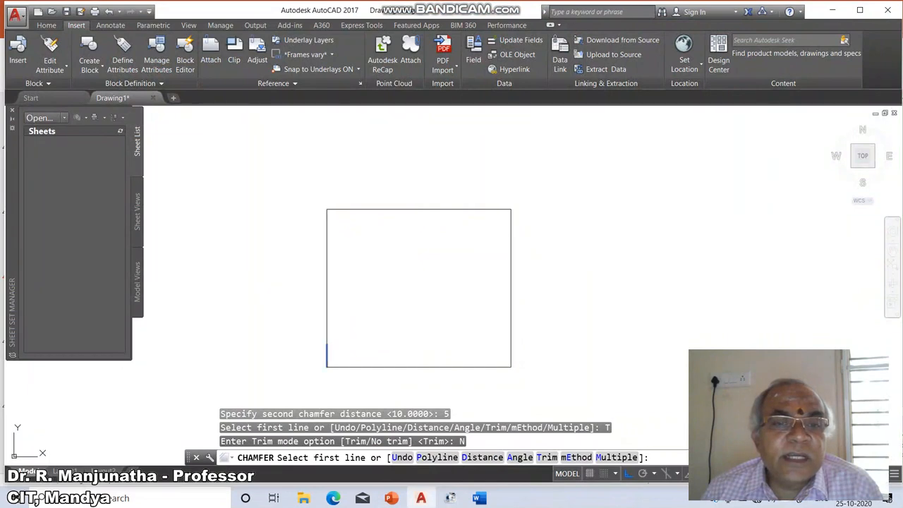
pyautogui.click(325, 243)
pyautogui.click(351, 210)
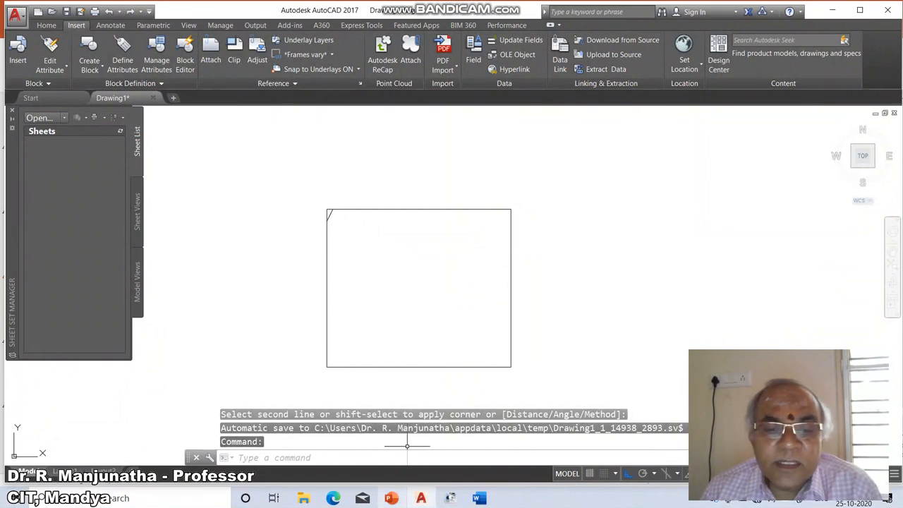
# - Recheck the PowerPoint example, return to AutoCAD and chamfer the rectangle's upper-right corner, taking the vertical edge as first line
pyautogui.click(391, 498)
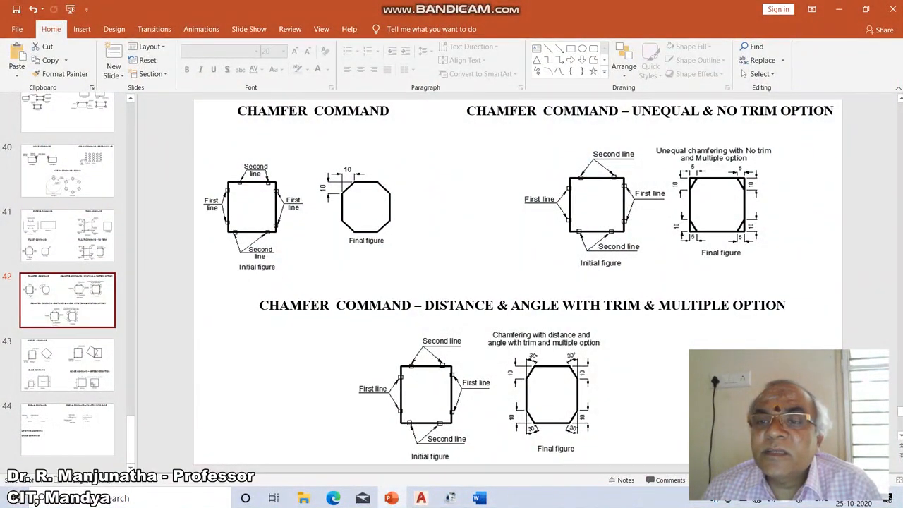
pyautogui.click(421, 498)
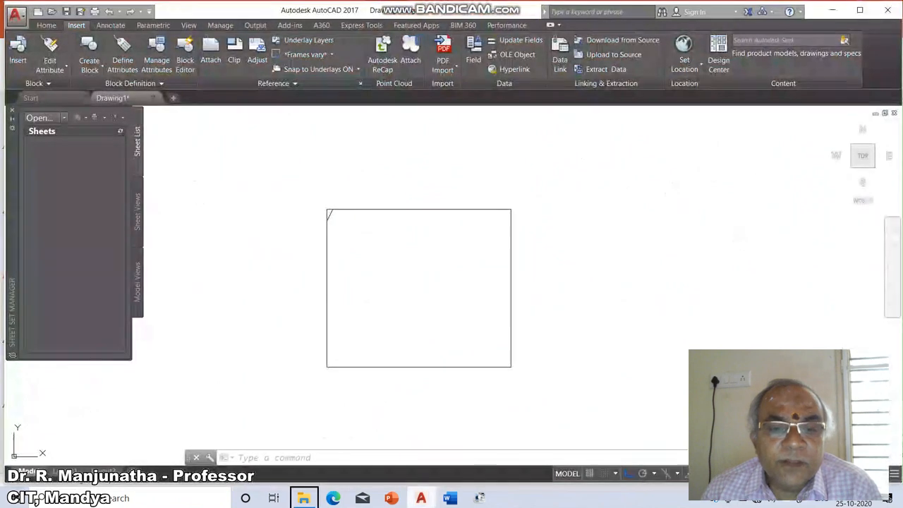
pyautogui.rightClick(420, 498)
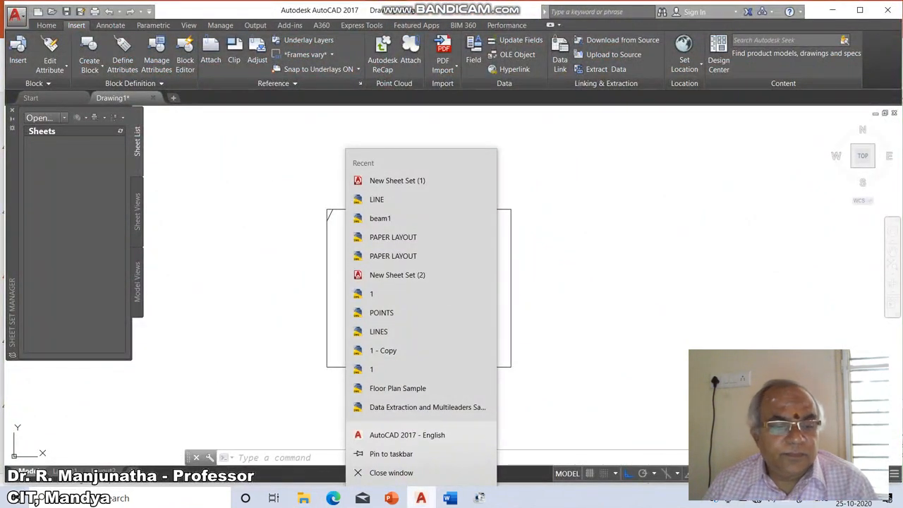
pyautogui.press('Escape')
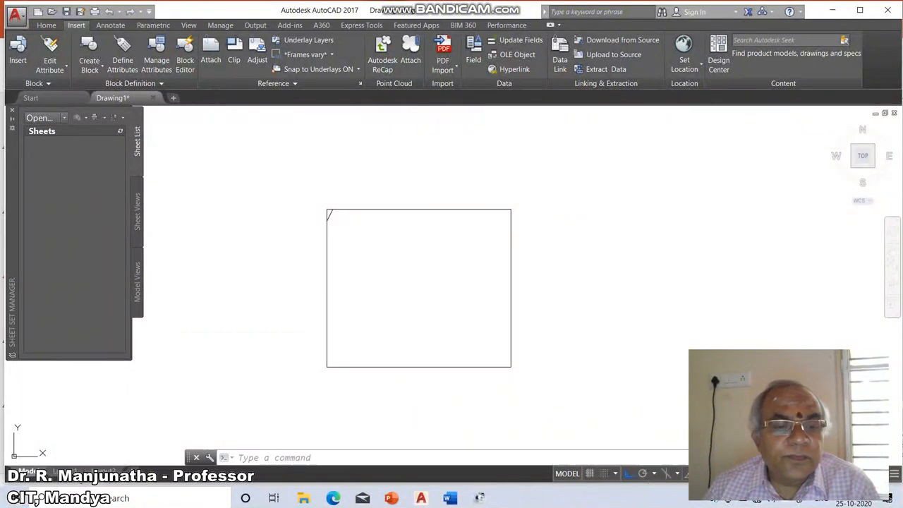
pyautogui.write('cha')
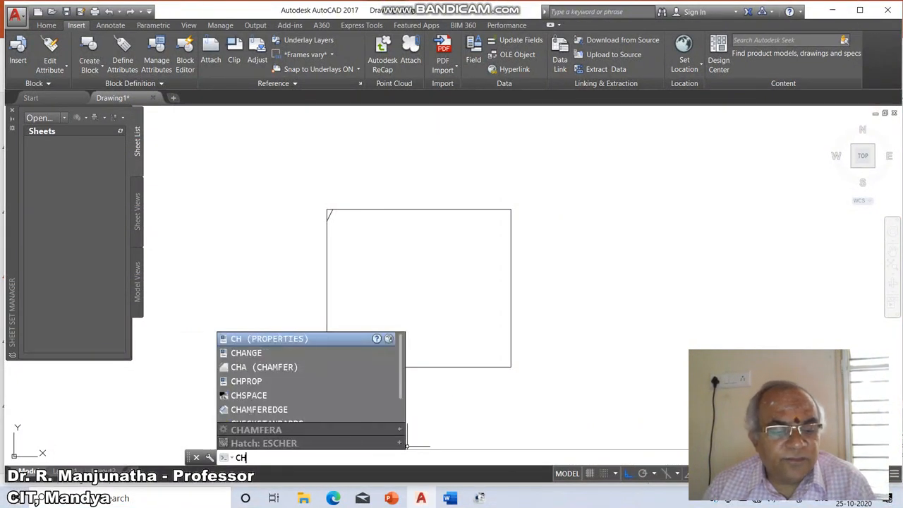
pyautogui.press('Return')
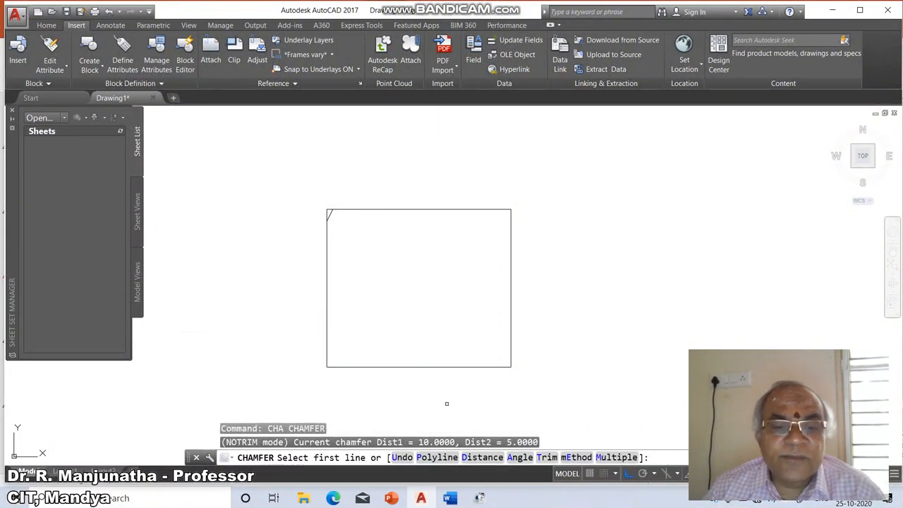
pyautogui.click(511, 224)
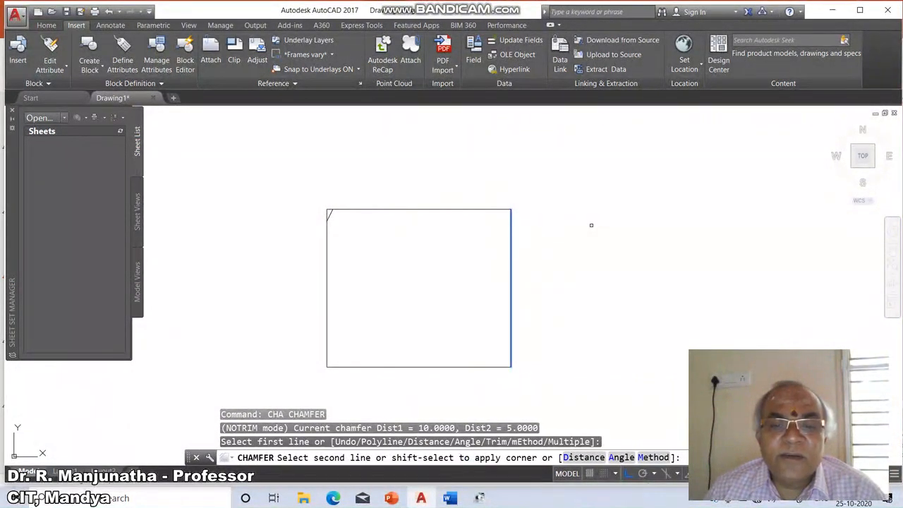
pyautogui.click(491, 212)
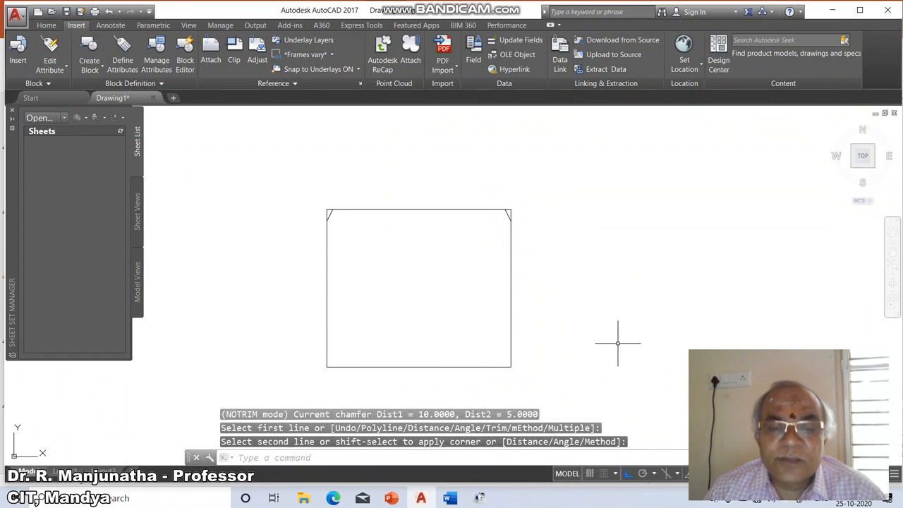
# - View the slide in PowerPoint, return to AutoCAD and chamfer the rectangle's lower-right corner, taking the vertical edge as first line
pyautogui.moveTo(391, 498)
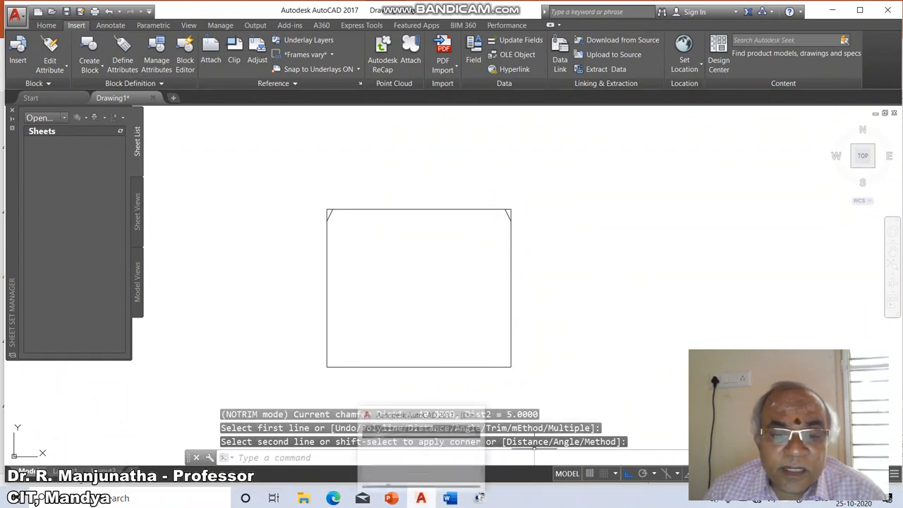
pyautogui.click(417, 448)
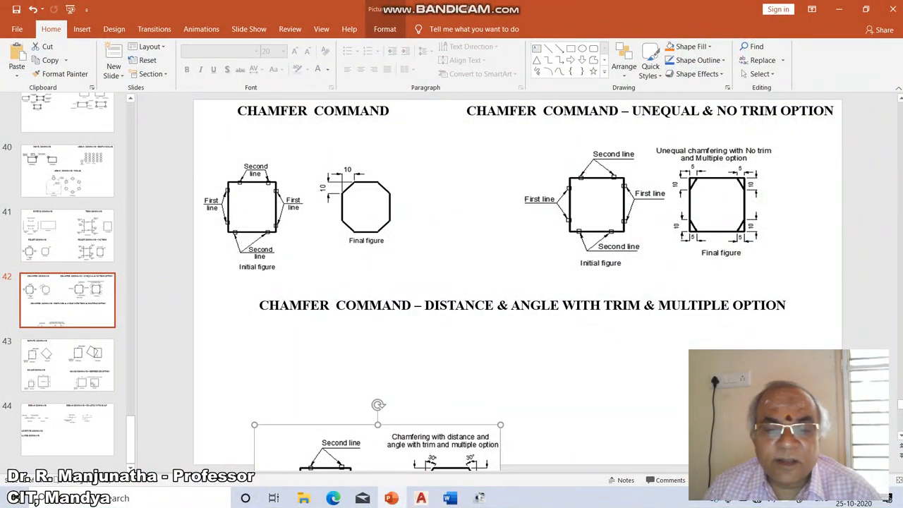
pyautogui.click(420, 498)
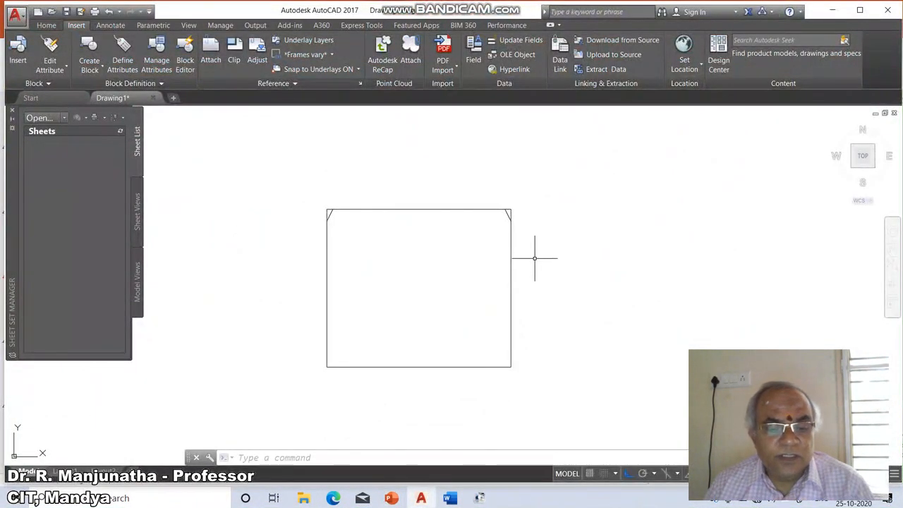
pyautogui.press('Return')
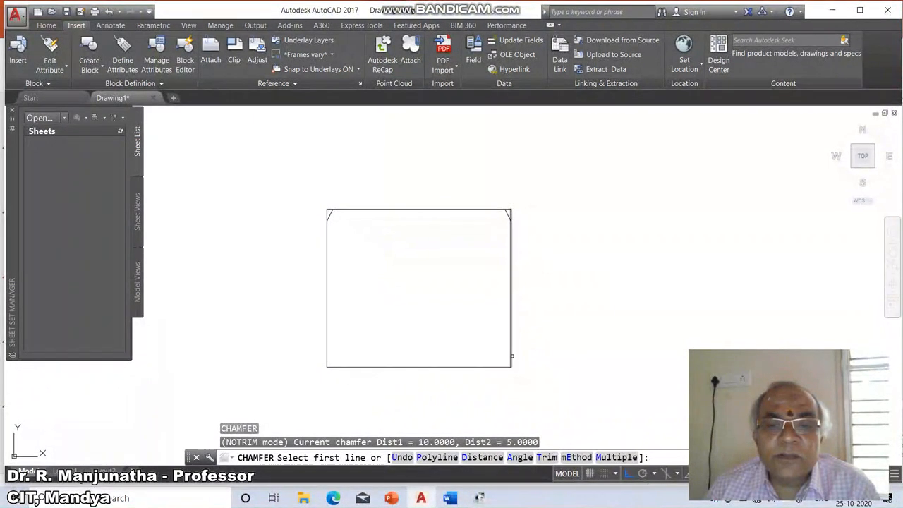
pyautogui.click(511, 356)
pyautogui.click(505, 366)
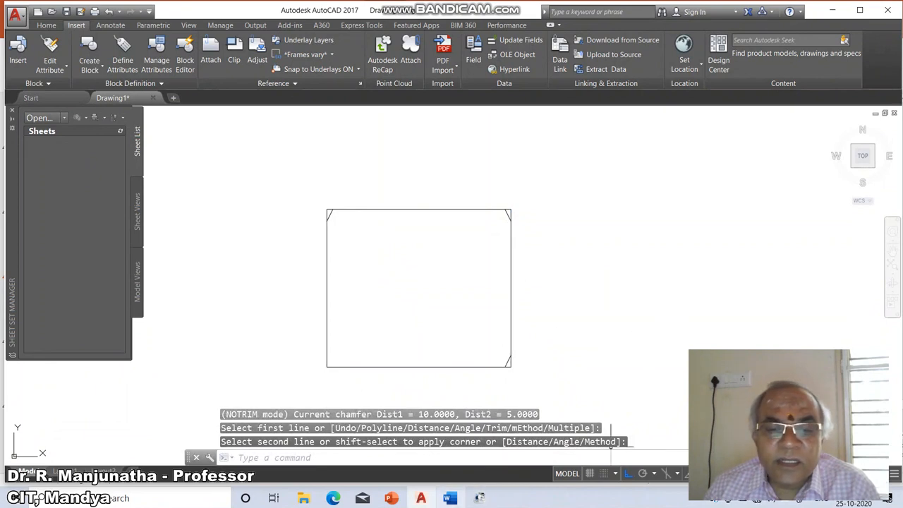
# - Consult the PowerPoint slide, return to AutoCAD and chamfer the rectangle's lower-left corner, taking the vertical edge as first line
pyautogui.click(390, 498)
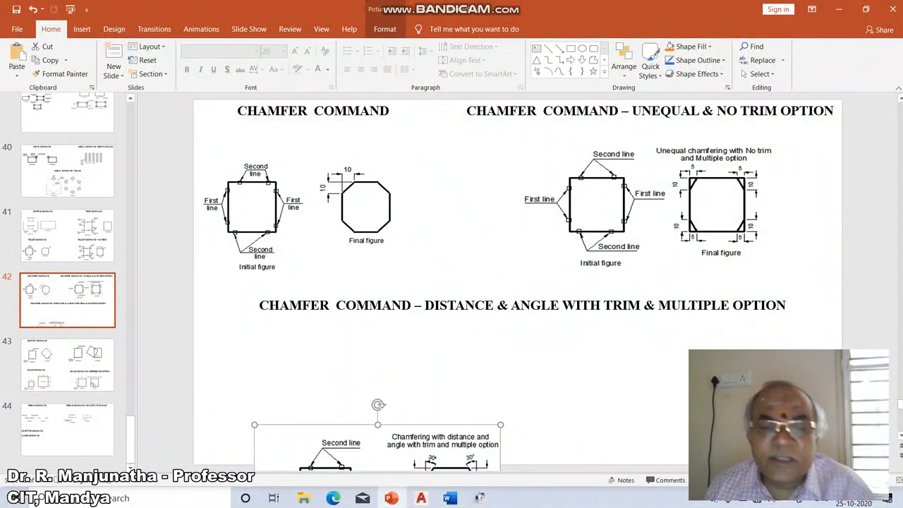
pyautogui.hotkey('alt', 'Tab')
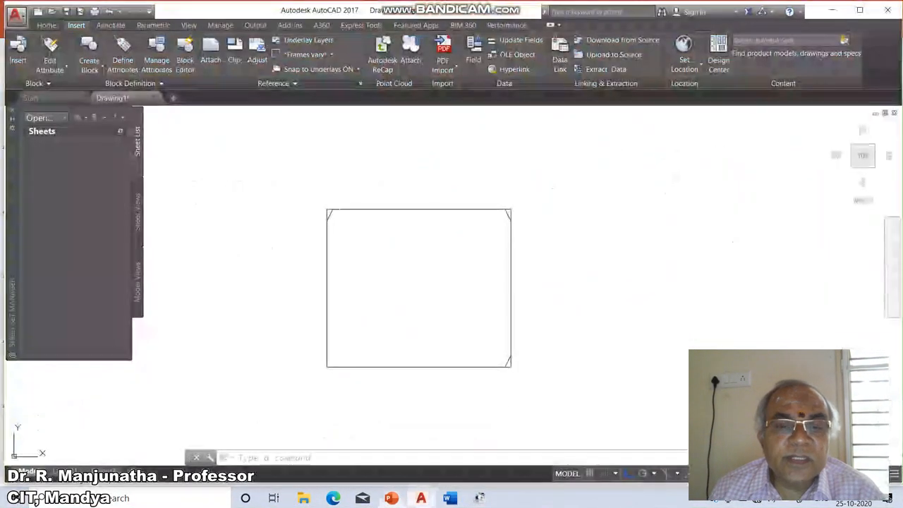
pyautogui.press('Return')
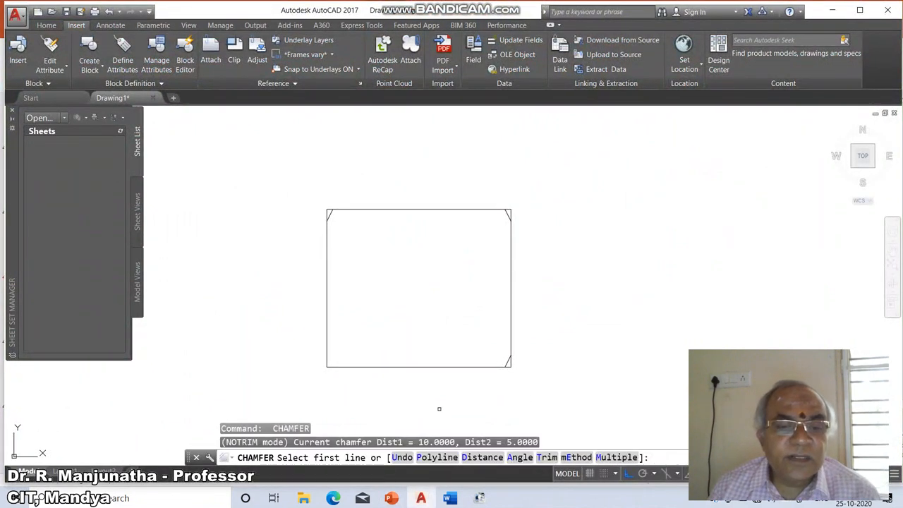
pyautogui.click(328, 361)
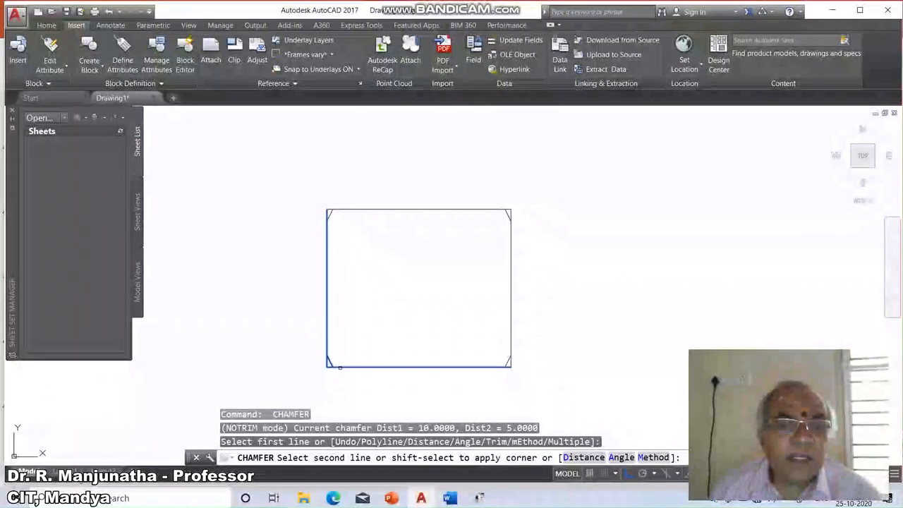
pyautogui.click(342, 368)
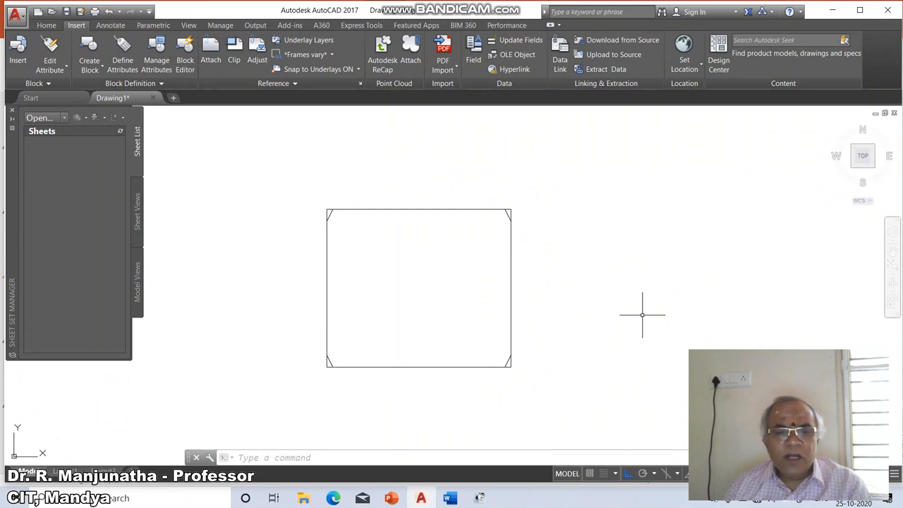
# - Undo all the untrimmed unequal chamfers on the rectangle's corners
pyautogui.write('u')
pyautogui.press('Return')
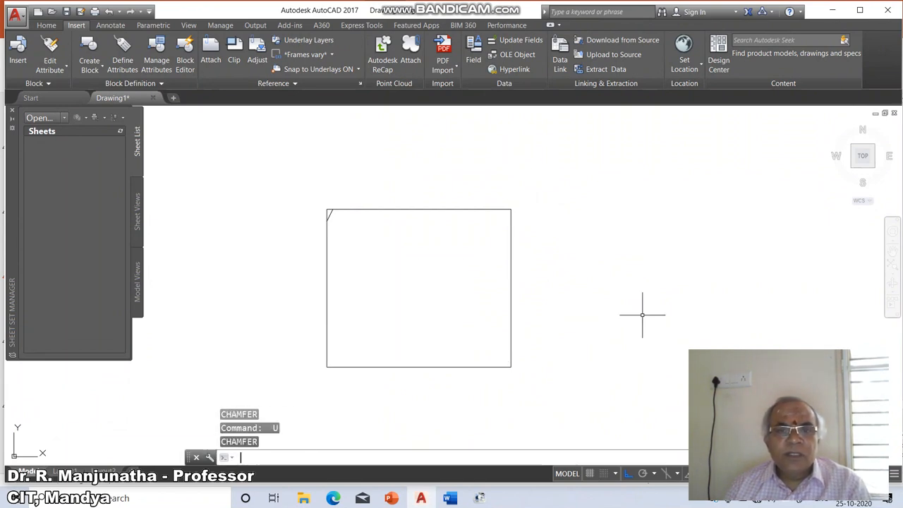
pyautogui.write('u')
pyautogui.press('Return')
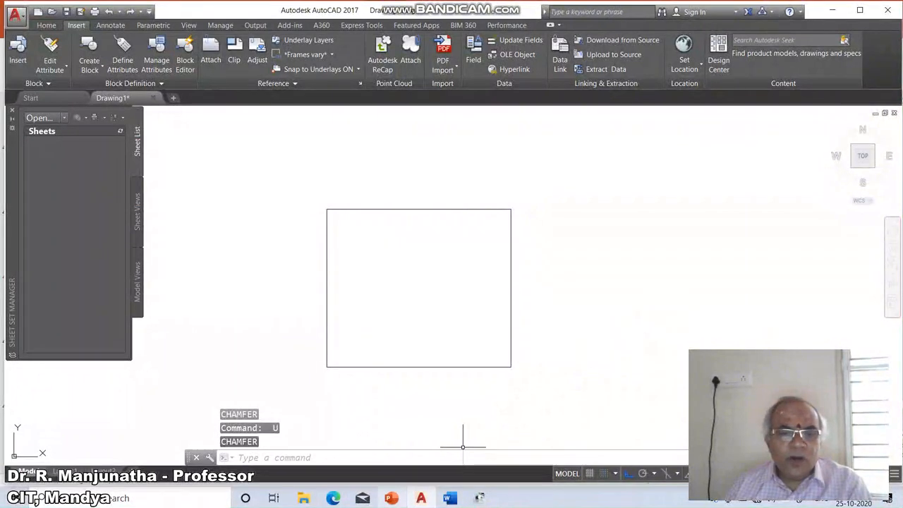
# - Switch to PowerPoint and move the distance-and-angle chamfer figure on slide 42 up to just beneath its heading
pyautogui.click(391, 498)
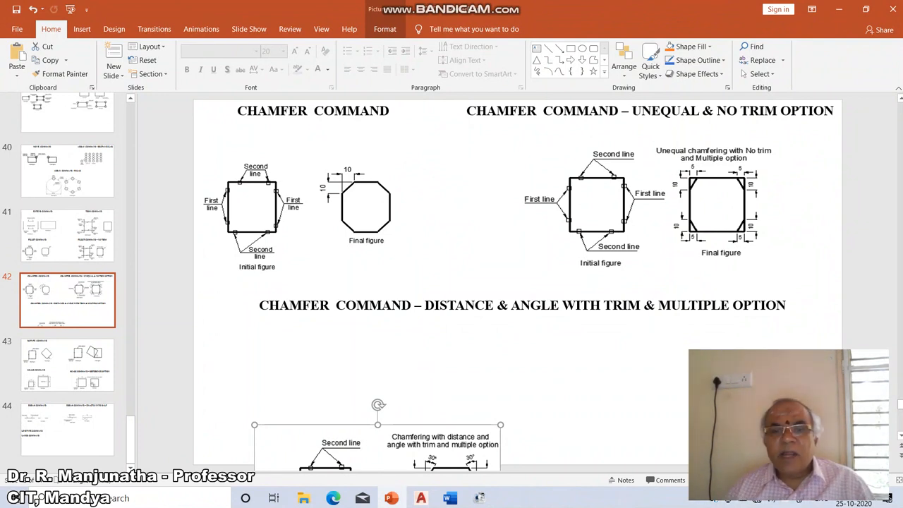
pyautogui.press('Up')
pyautogui.press('Up')
pyautogui.press('Up')
pyautogui.press('Up')
pyautogui.press('Up')
pyautogui.press('Up')
pyautogui.press('Up')
pyautogui.press('Up')
pyautogui.press('Up')
pyautogui.press('Up')
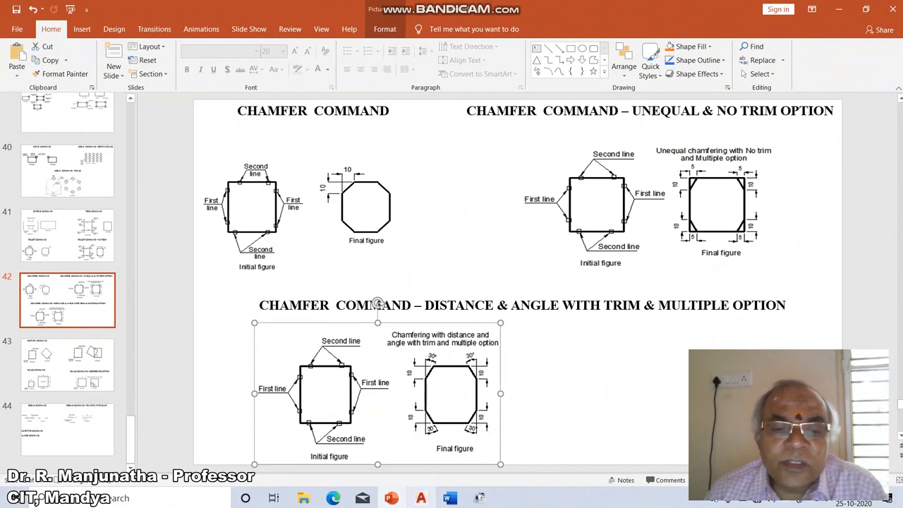
# - Switch to AutoCAD and start a chamfer defined by angle, with a length of 20 on the first line and an angle of 30
pyautogui.click(421, 498)
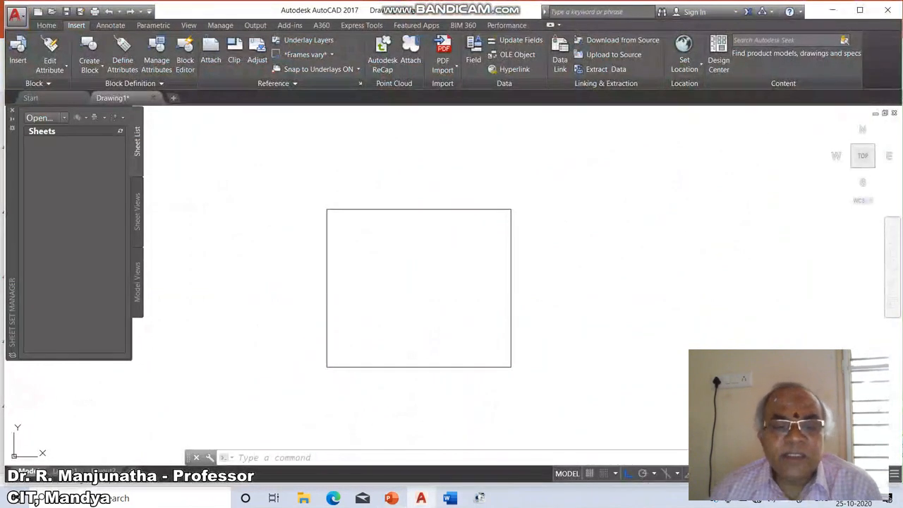
pyautogui.write('cha')
pyautogui.press('Return')
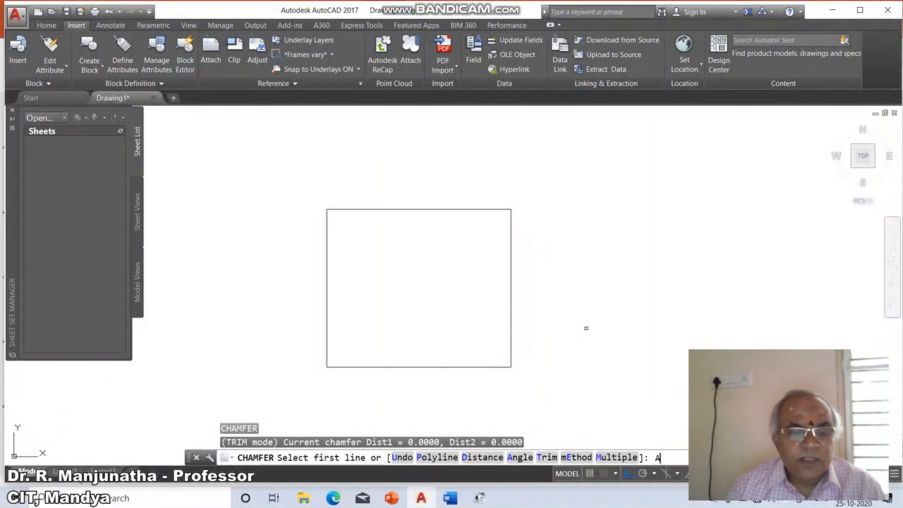
pyautogui.write('A')
pyautogui.press('Return')
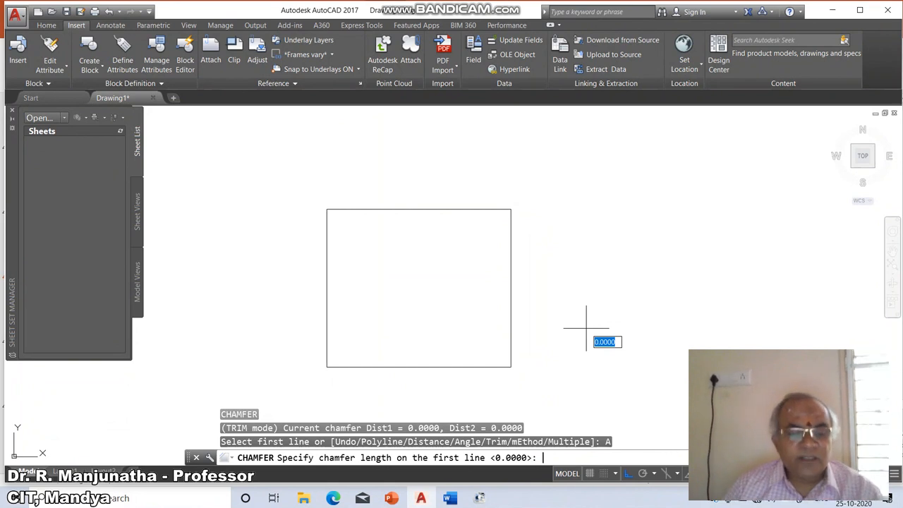
pyautogui.write('20')
pyautogui.press('Return')
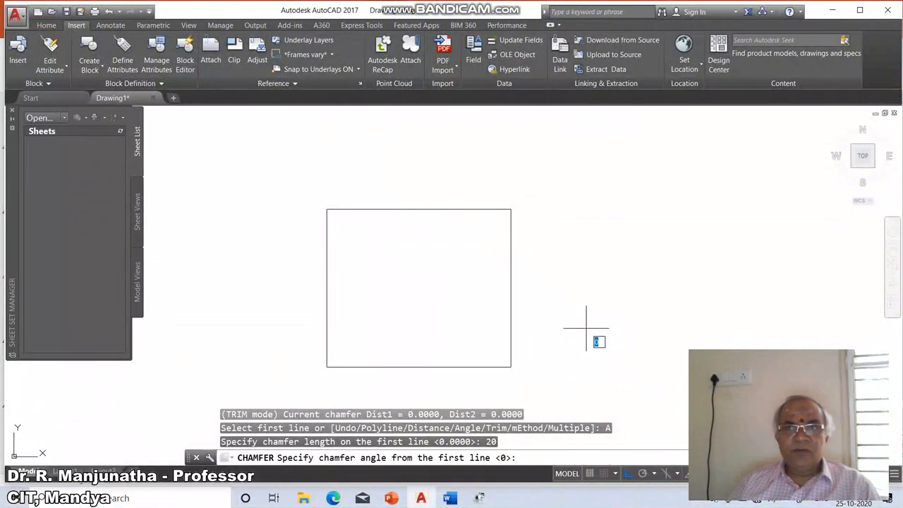
pyautogui.write('30')
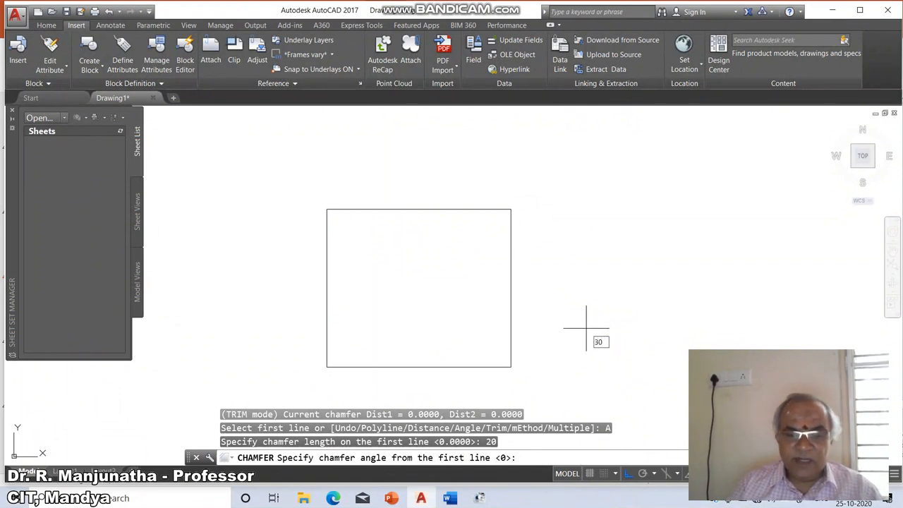
pyautogui.press('Return')
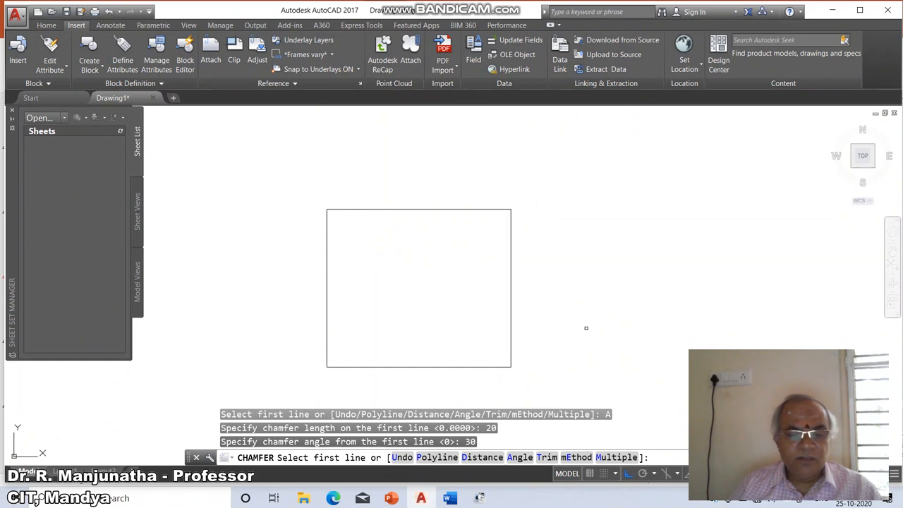
# - Choose the Trim mode and chamfer the rectangle's upper-left corner, taking the vertical edge as first line
pyautogui.write('T')
pyautogui.press('Return')
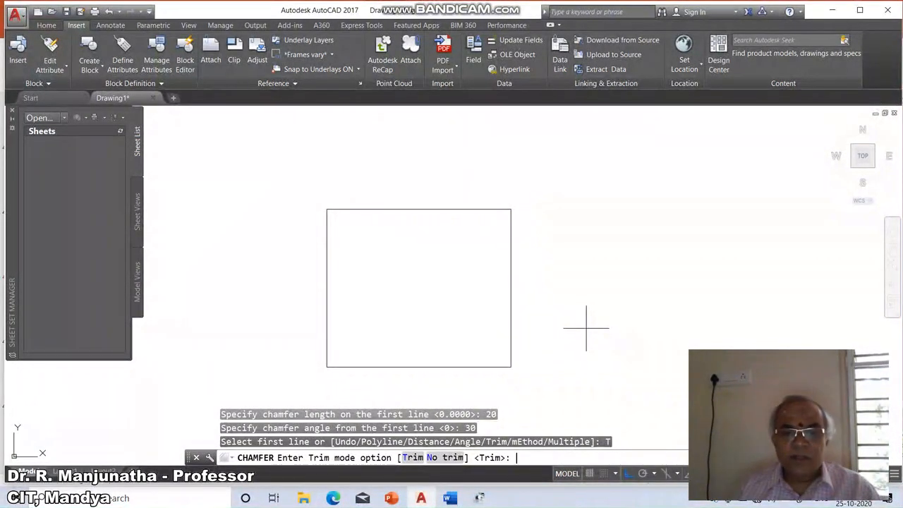
pyautogui.press('Return')
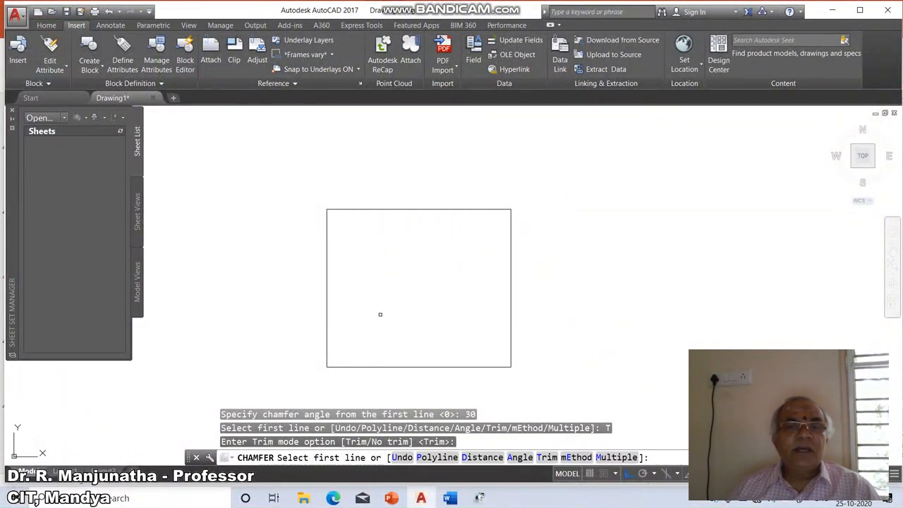
pyautogui.click(328, 237)
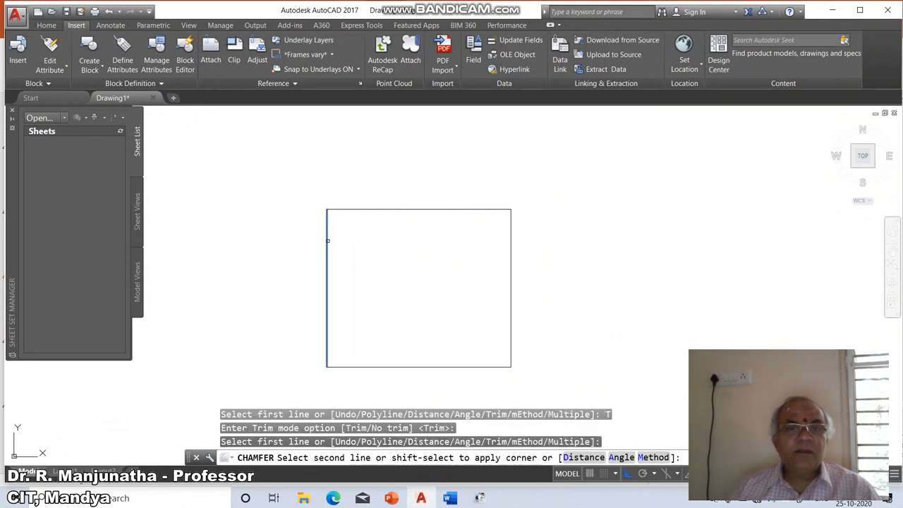
pyautogui.click(354, 210)
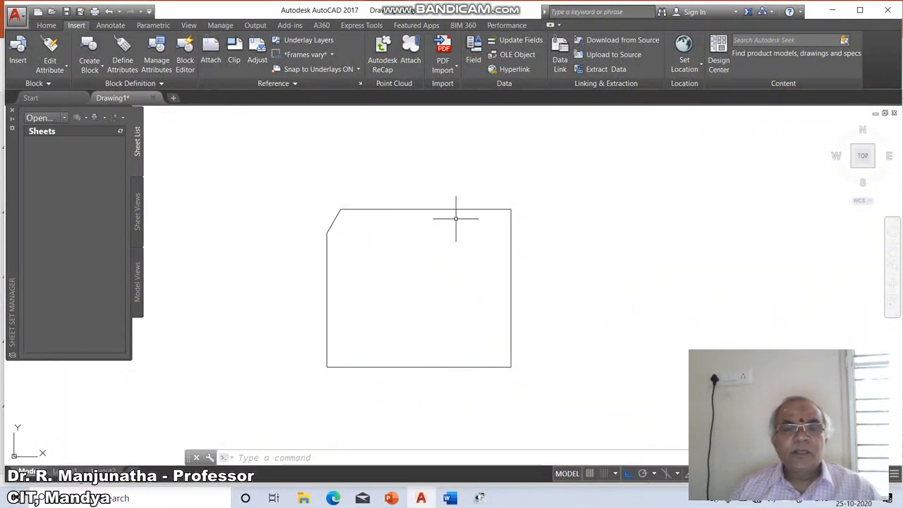
# - Chamfer the upper-right, lower-right and lower-left corners with the same length and angle, taking the top, right and bottom edges respectively as first line
pyautogui.press('Return')
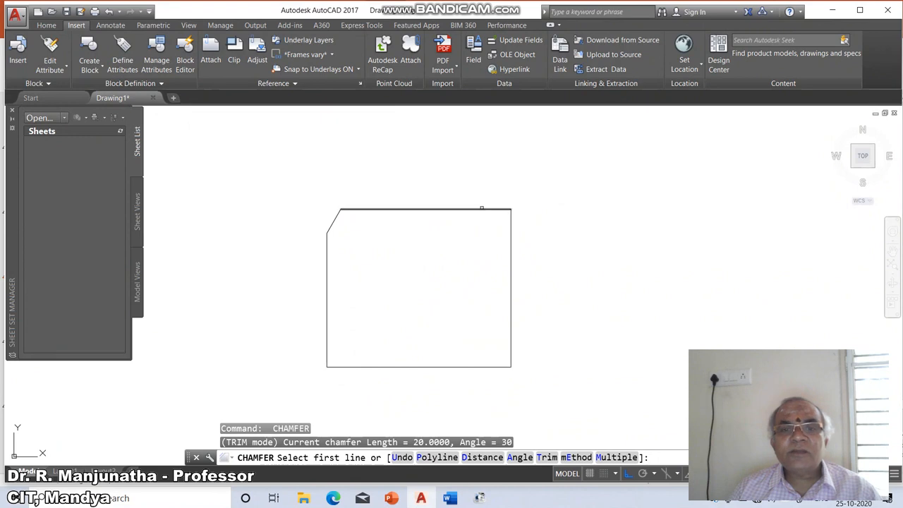
pyautogui.click(480, 209)
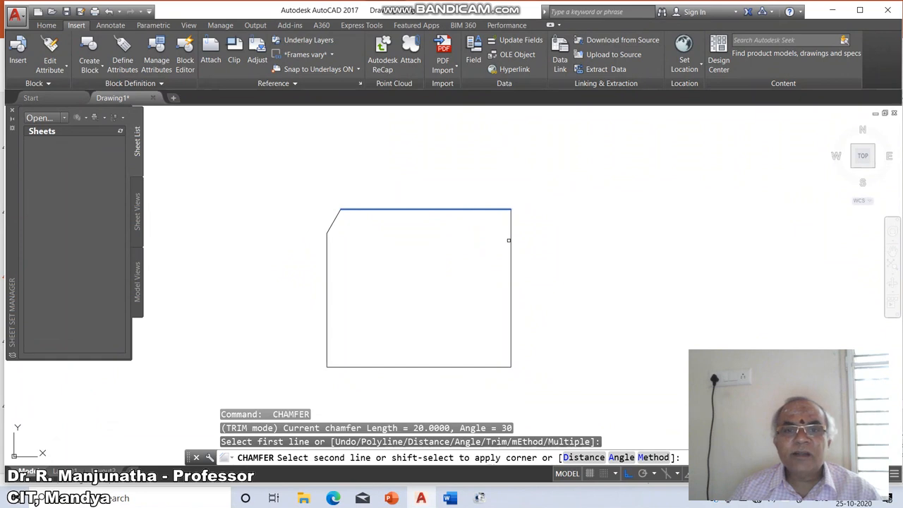
pyautogui.click(509, 240)
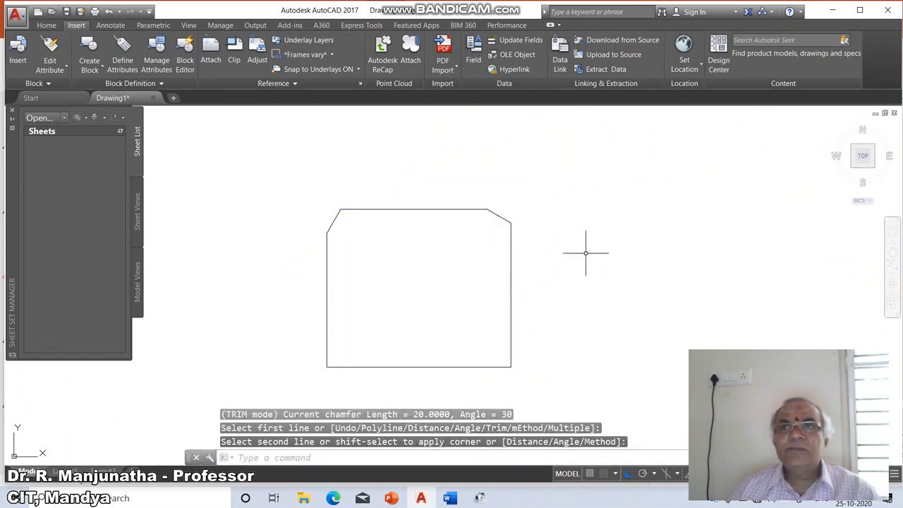
pyautogui.press('Return')
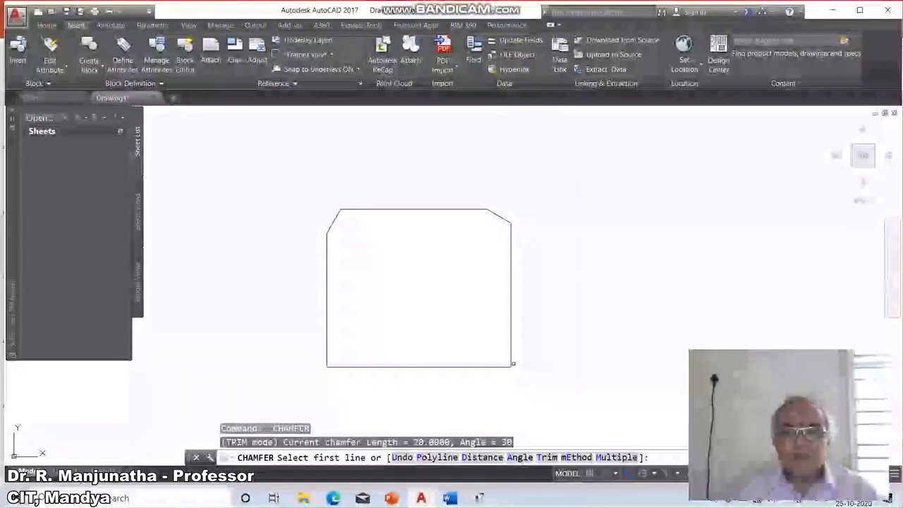
pyautogui.click(509, 345)
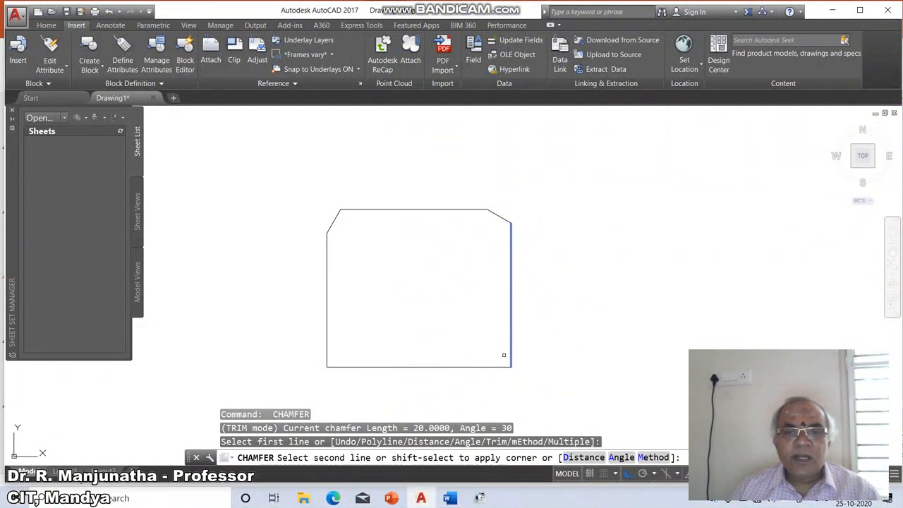
pyautogui.click(493, 365)
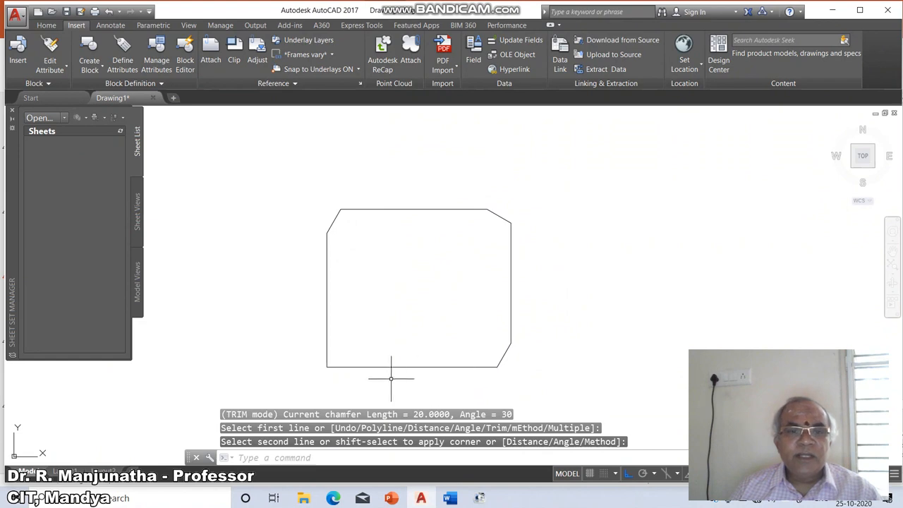
pyautogui.press('Return')
pyautogui.click(353, 365)
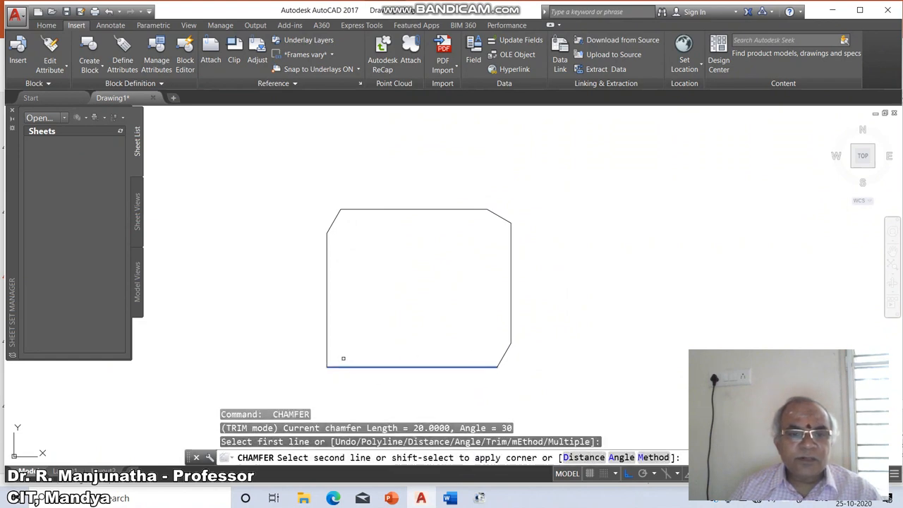
pyautogui.click(327, 337)
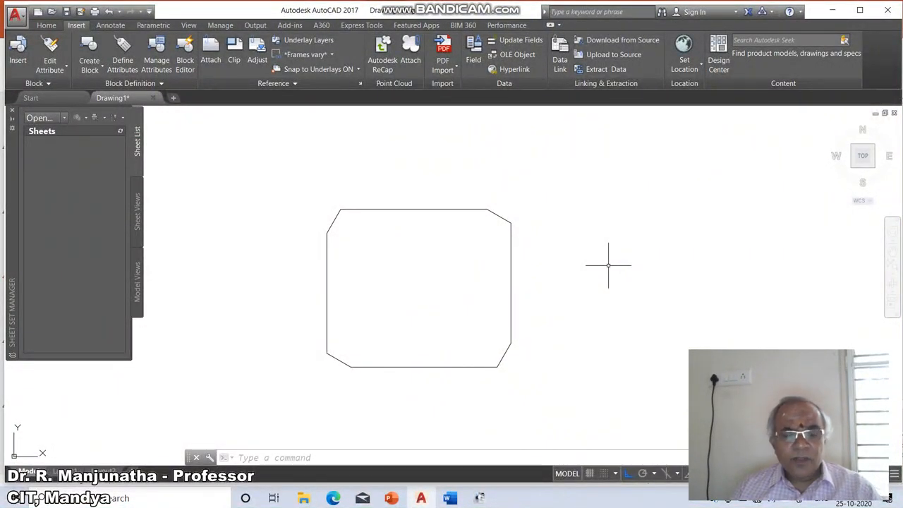
# - Undo all the distance-and-angle chamfers on the rectangle's corners
pyautogui.write('u')
pyautogui.press('Return')
pyautogui.write('u')
pyautogui.press('Return')
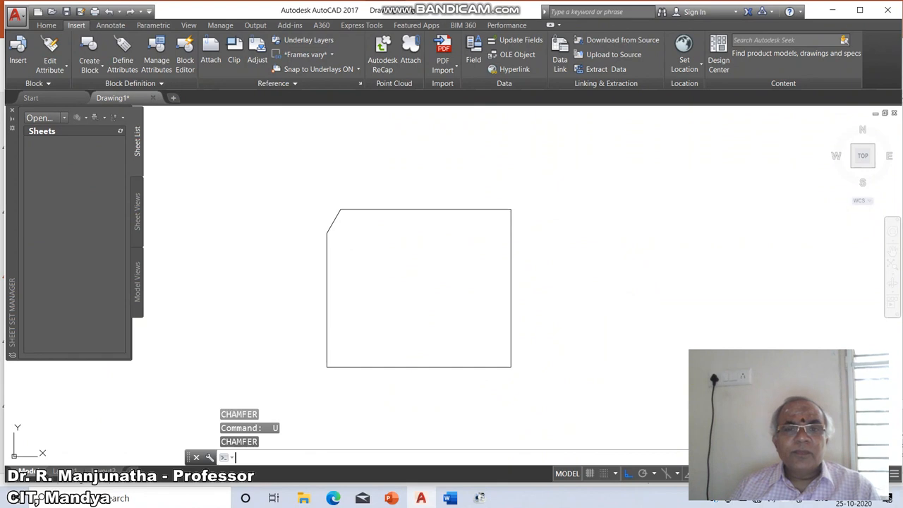
# - Start a chamfer with the Multiple option and set both chamfer distances to 25
pyautogui.write('cha')
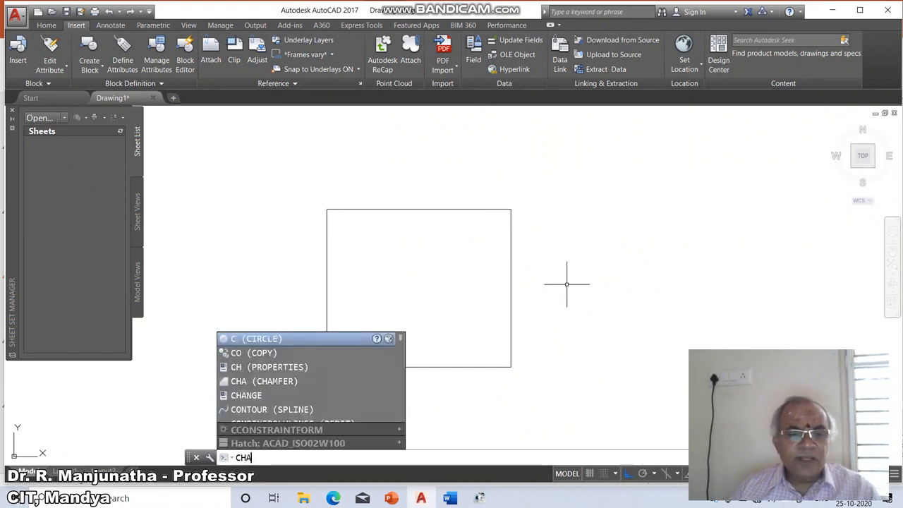
pyautogui.press('Return')
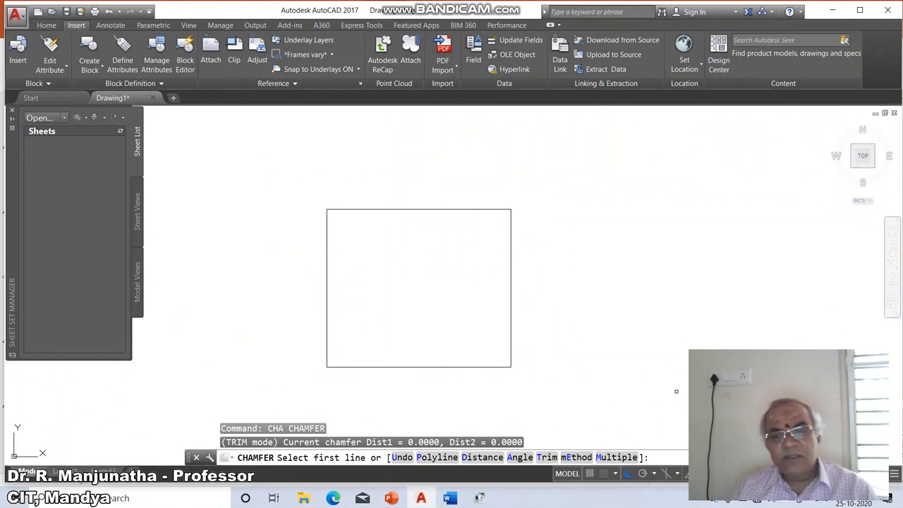
pyautogui.press('Return')
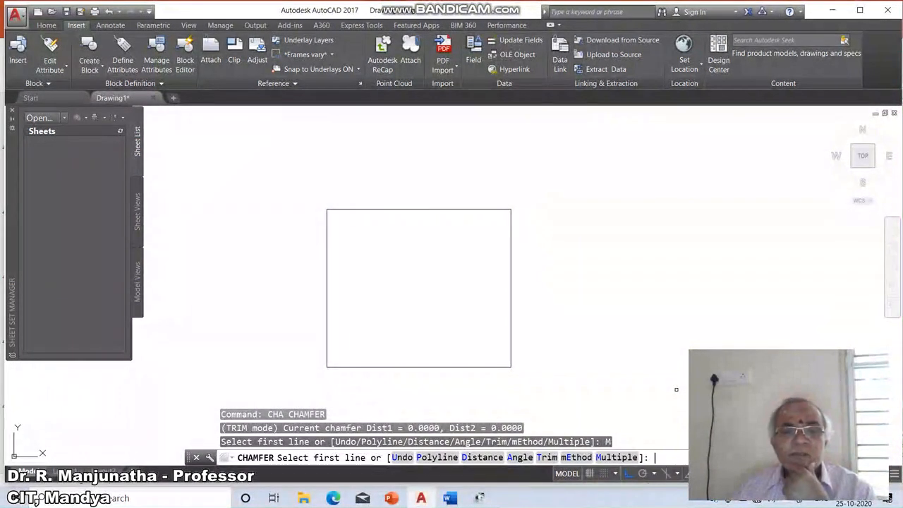
pyautogui.write('D')
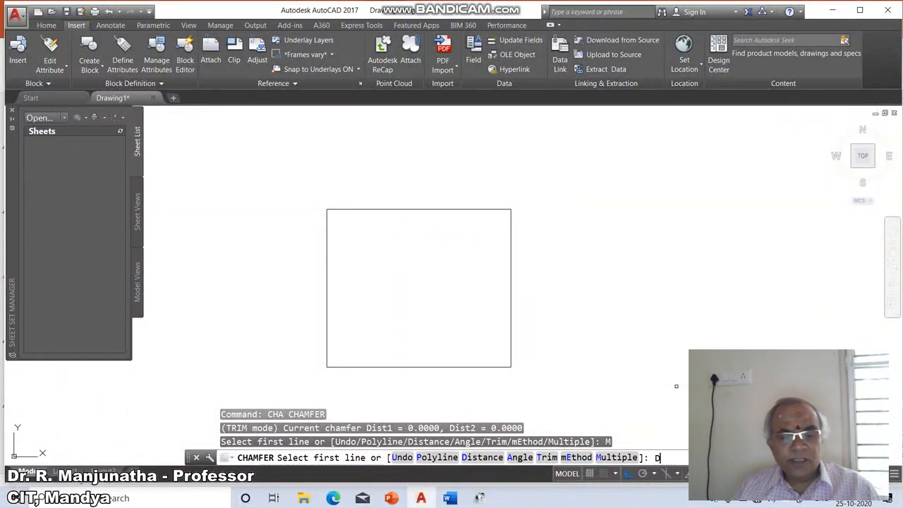
pyautogui.press('Return')
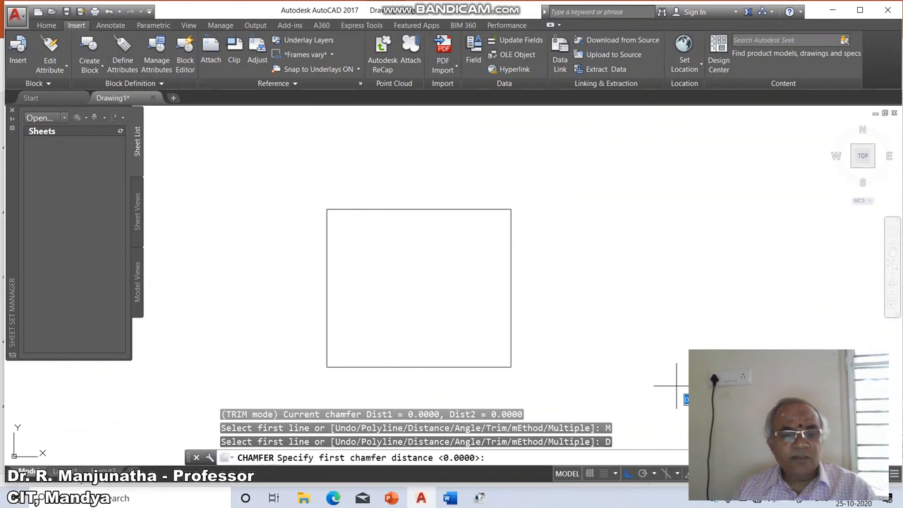
pyautogui.write('25')
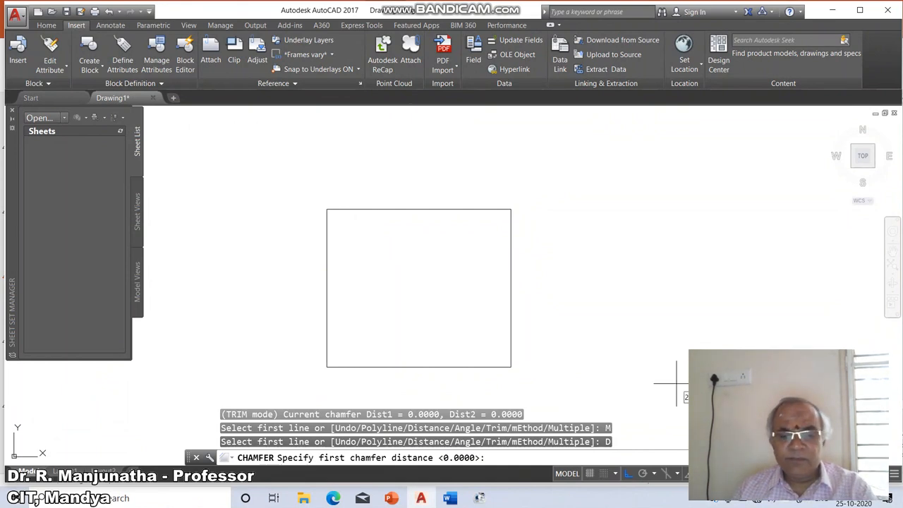
pyautogui.press('Return')
pyautogui.press('Return')
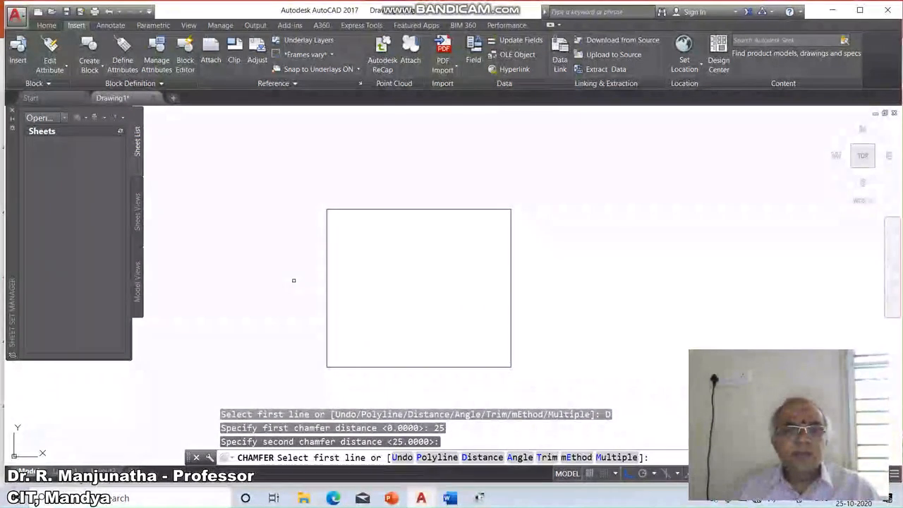
# - Chamfer all four corners of the rectangle in one command, going clockwise from the upper-left corner
pyautogui.click(325, 270)
pyautogui.click(352, 209)
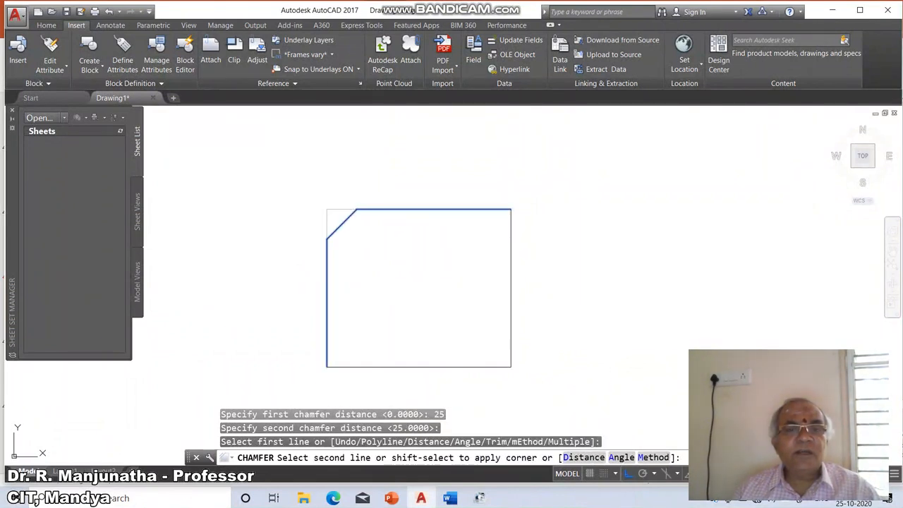
pyautogui.click(460, 209)
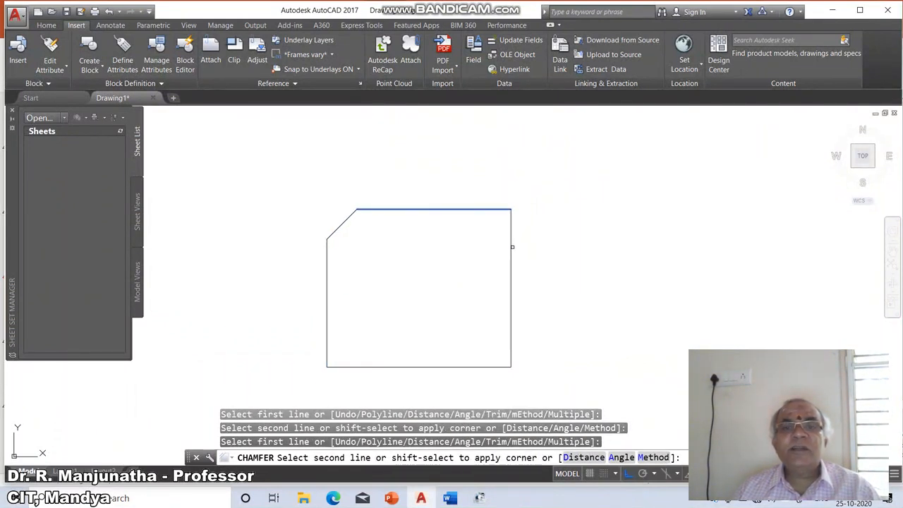
pyautogui.click(511, 257)
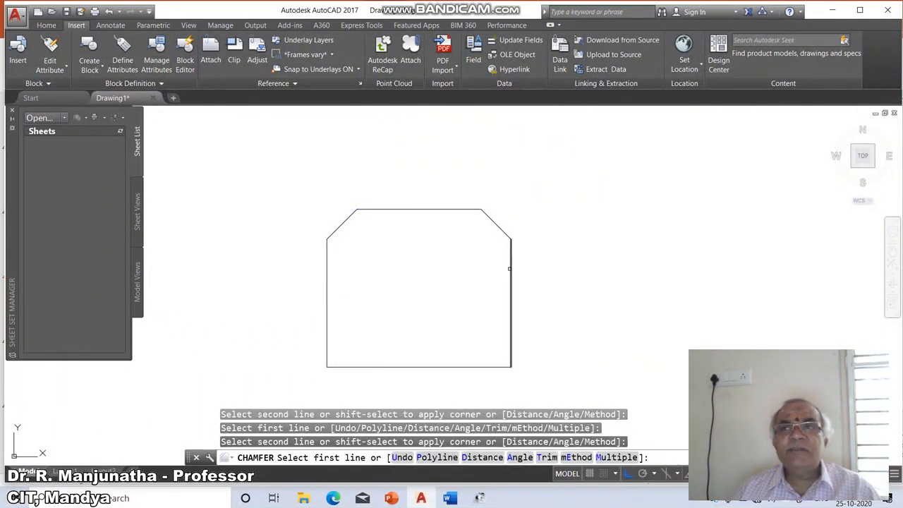
pyautogui.click(510, 327)
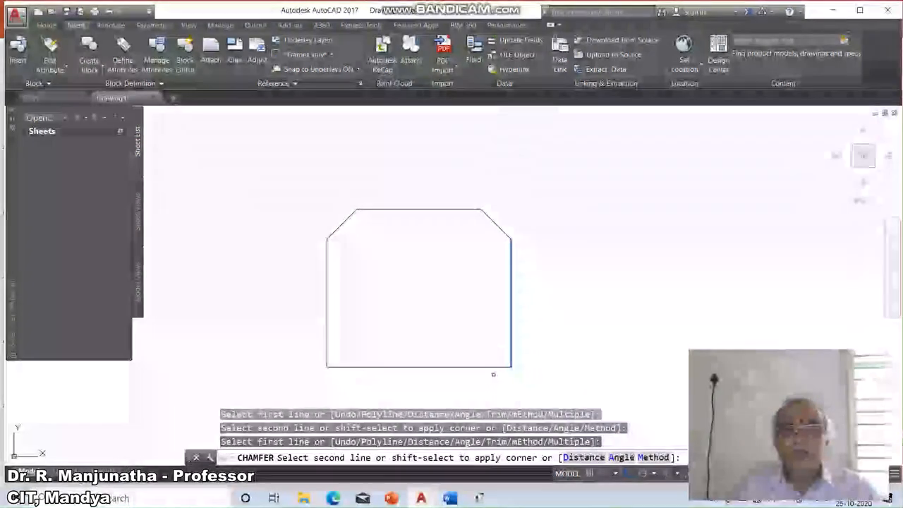
pyautogui.click(490, 367)
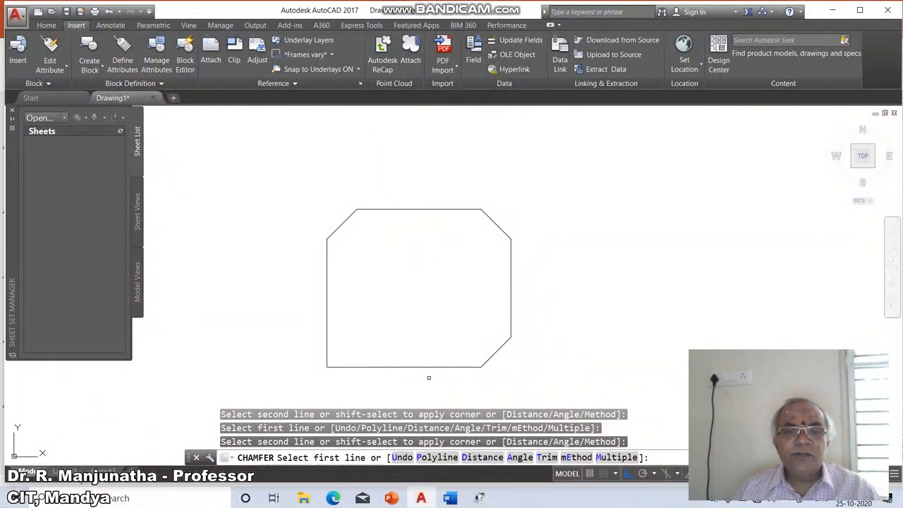
pyautogui.click(421, 367)
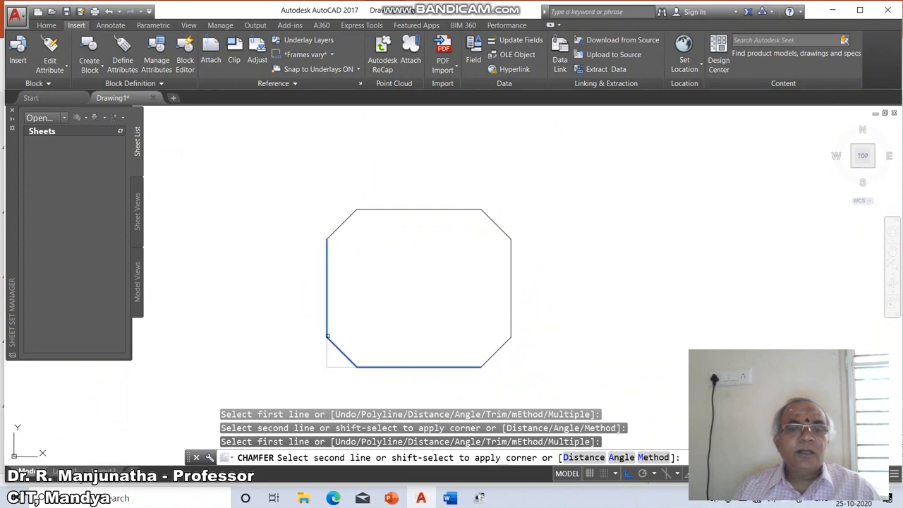
pyautogui.click(327, 336)
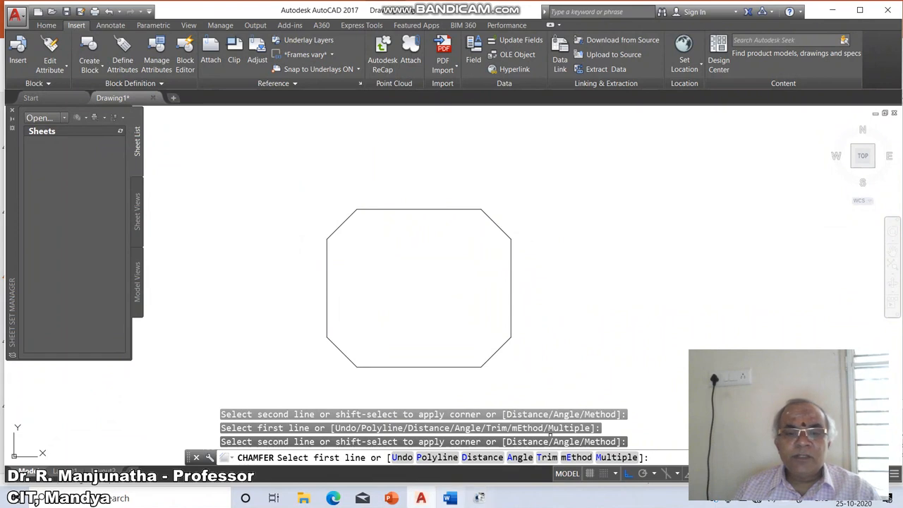
pyautogui.click(392, 497)
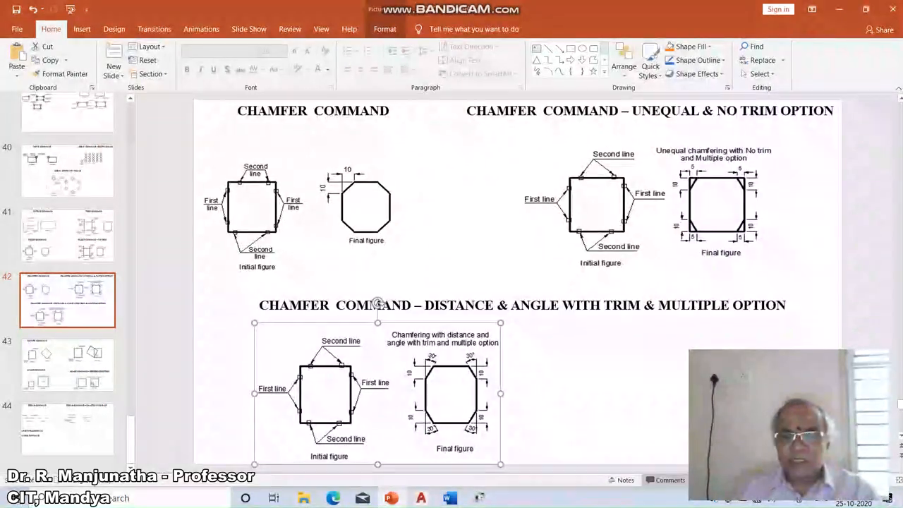
pyautogui.click(699, 498)
pyautogui.click(676, 474)
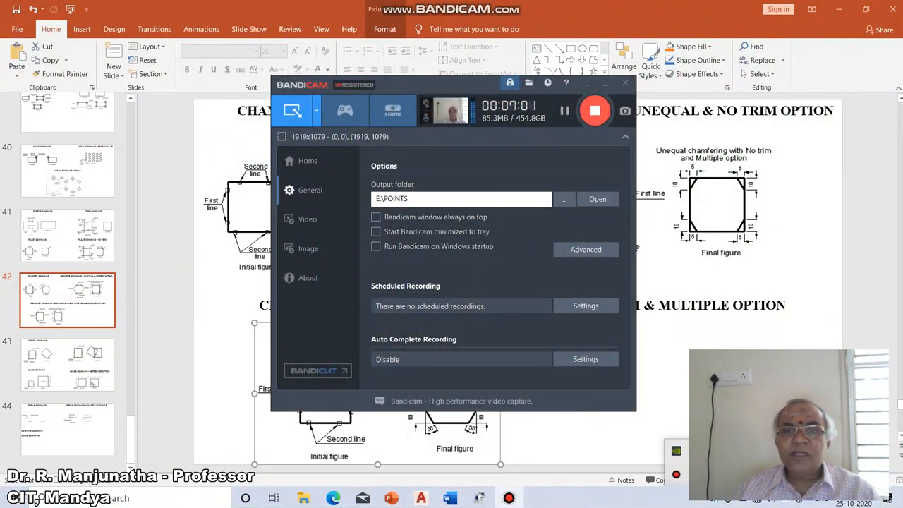
# - View slide 43 with the Rotate and Scale command examples and switch back to the AutoCAD drawing
pyautogui.click(605, 83)
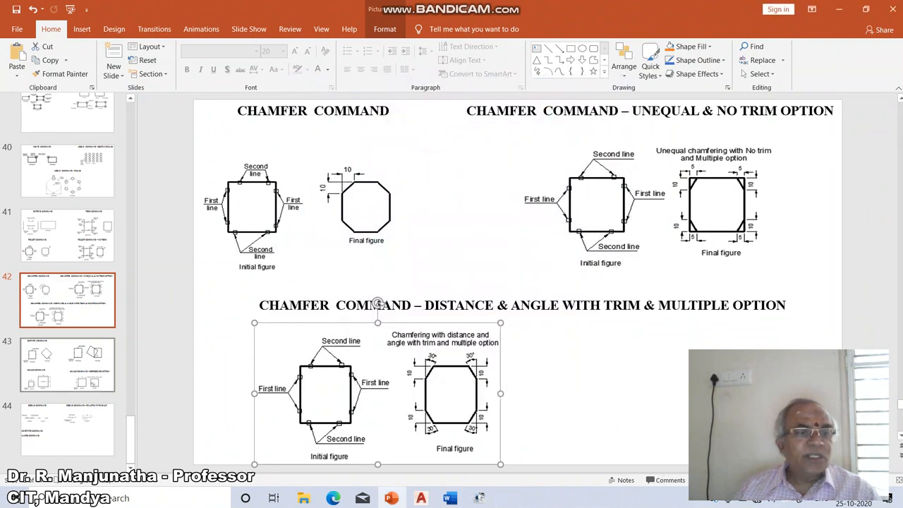
pyautogui.click(67, 365)
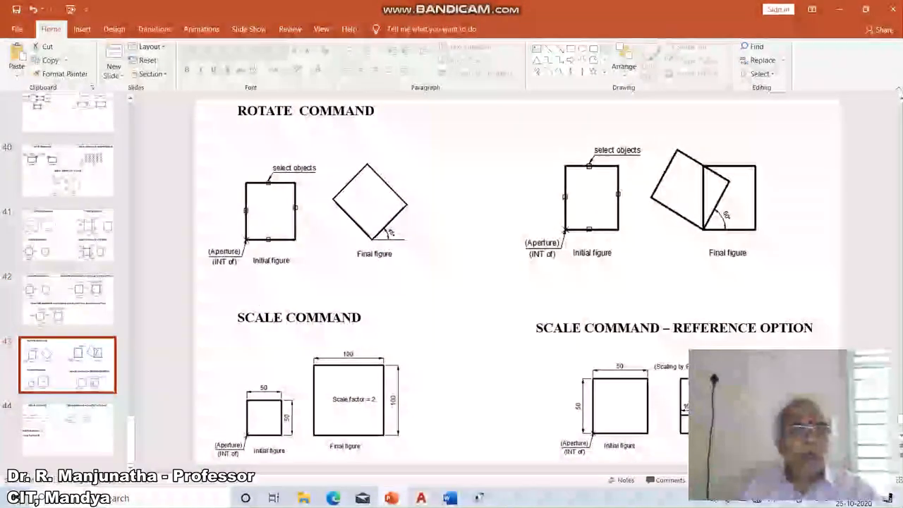
pyautogui.moveTo(421, 498)
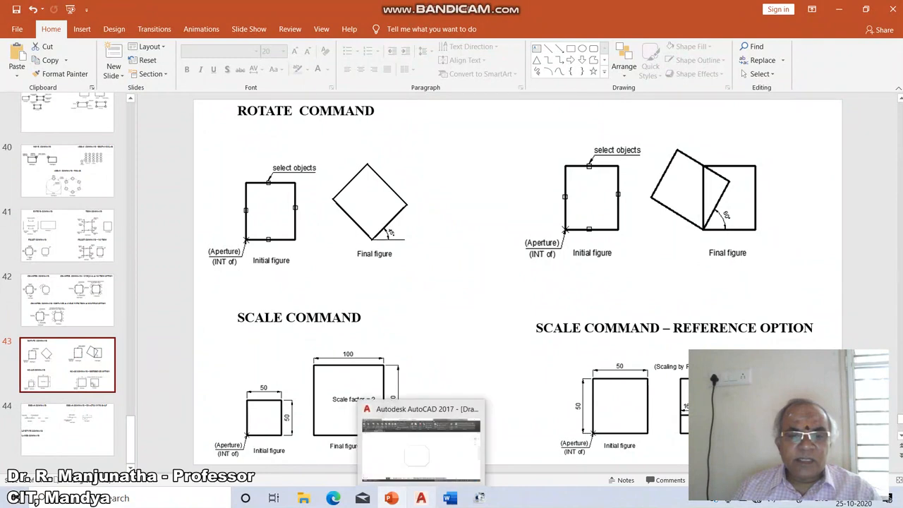
pyautogui.click(423, 430)
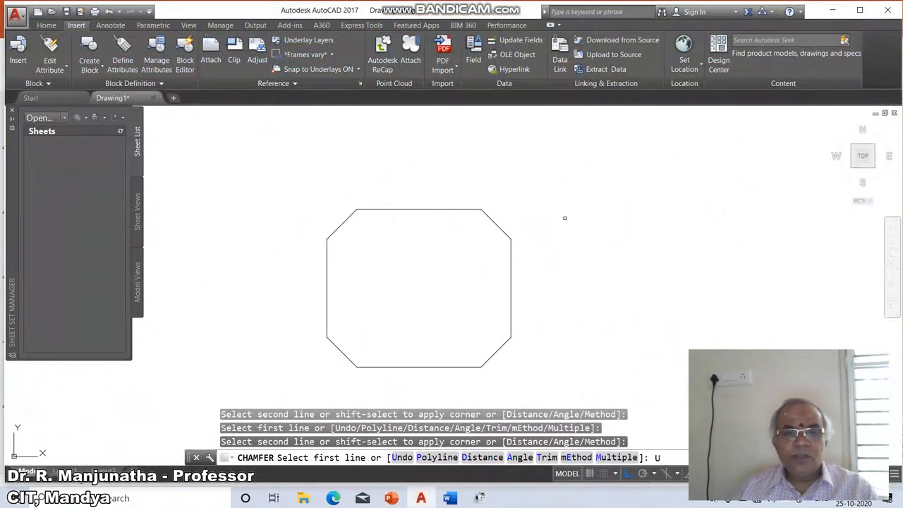
# - Undo the Multiple-option chamfers to restore the rectangle's four square corners
pyautogui.press('Return')
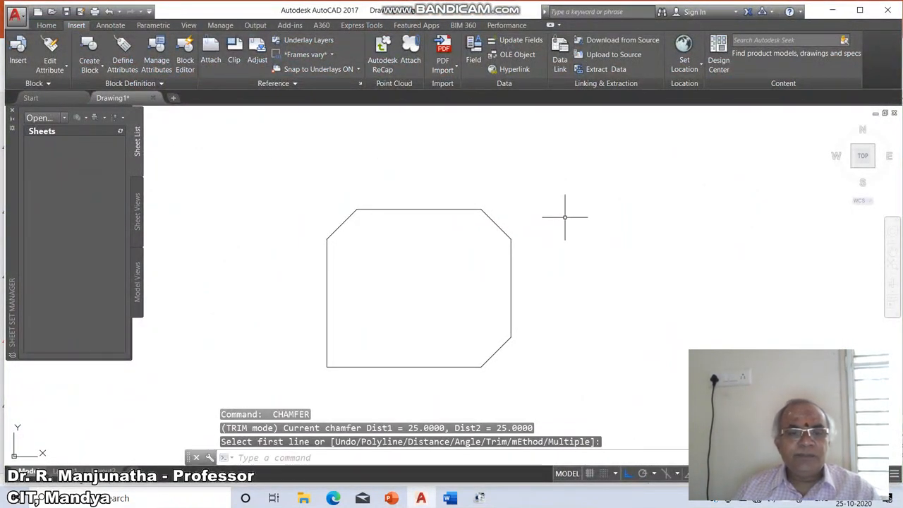
pyautogui.press('Escape')
pyautogui.press('Escape')
pyautogui.write('U')
pyautogui.press('Return')
pyautogui.write('U')
pyautogui.press('Return')
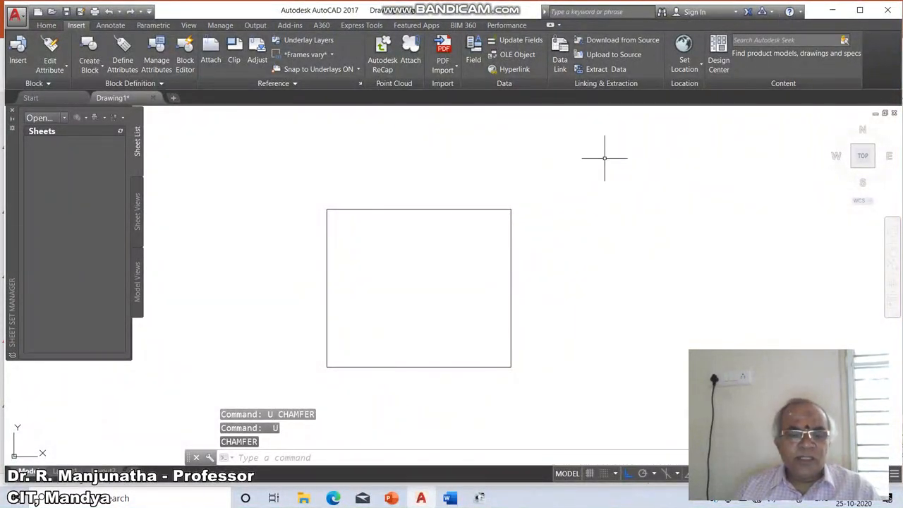
# - Rotate the whole rectangle 45 degrees about its lower-left corner, selecting it with a crossing window and snapping the base point to the intersection
pyautogui.write('RO')
pyautogui.press('Return')
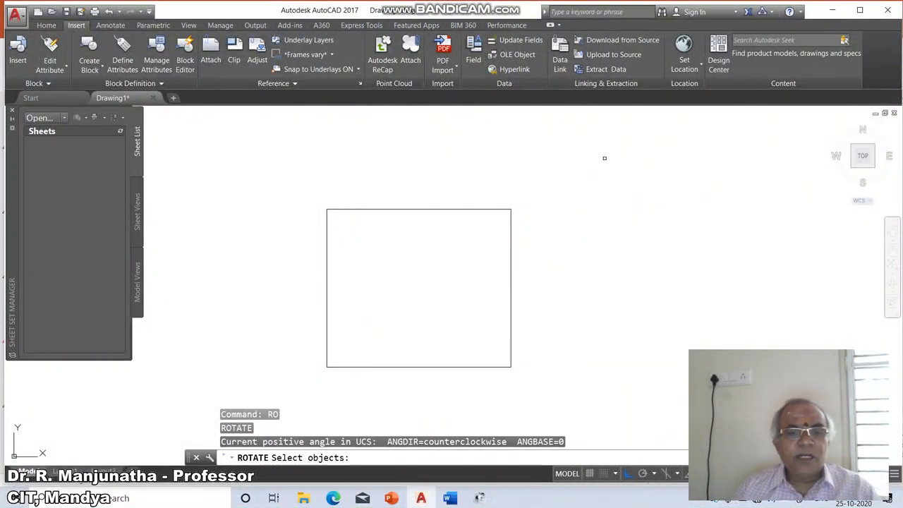
pyautogui.write('C')
pyautogui.press('Return')
pyautogui.click(304, 196)
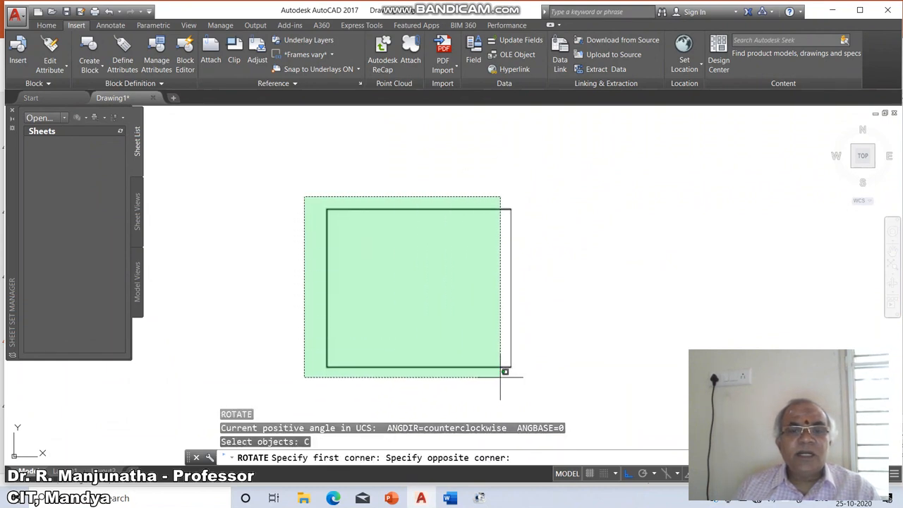
pyautogui.click(500, 376)
pyautogui.press('Return')
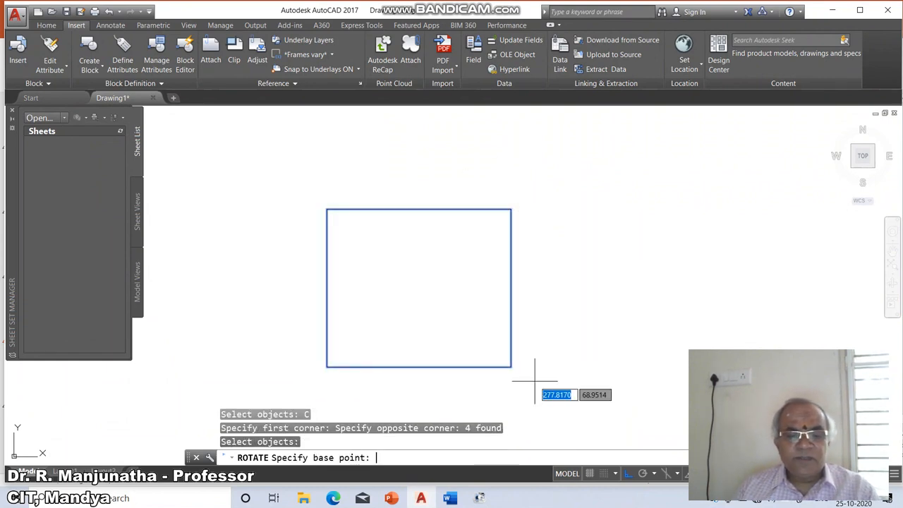
pyautogui.write('INT')
pyautogui.press('Return')
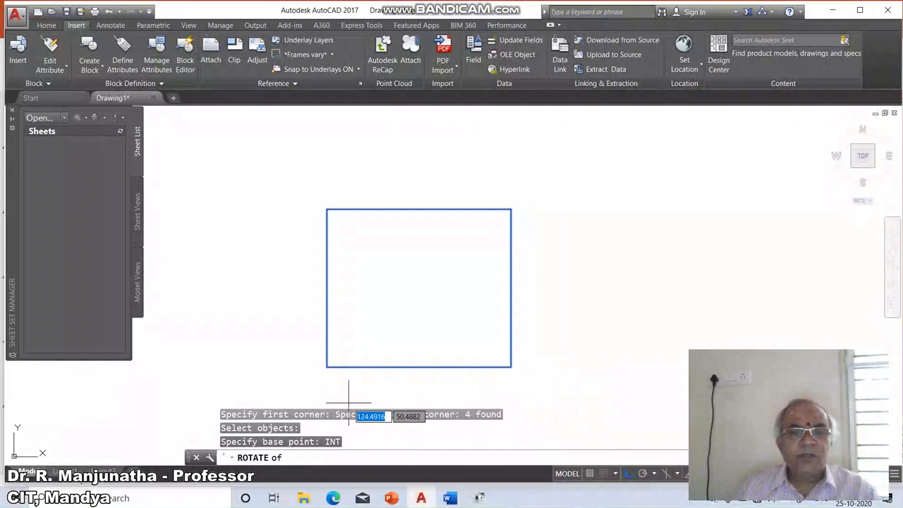
pyautogui.click(326, 368)
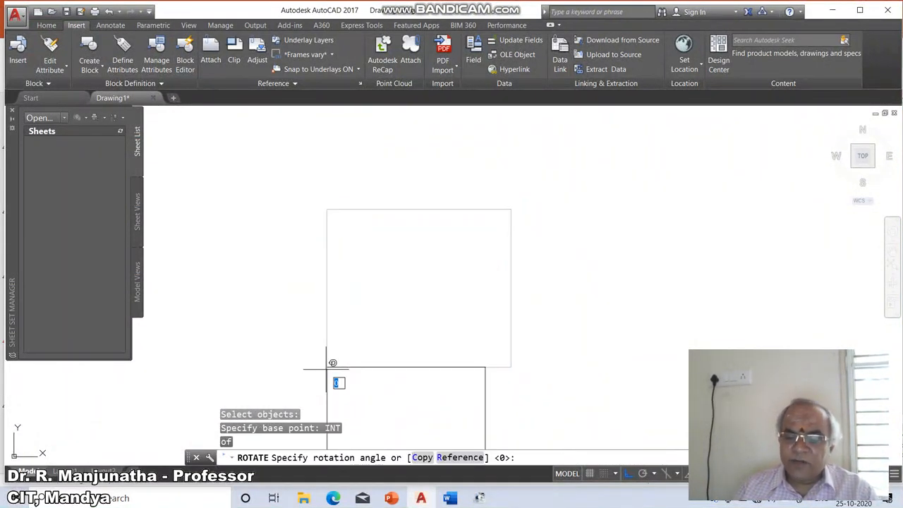
pyautogui.press('Return')
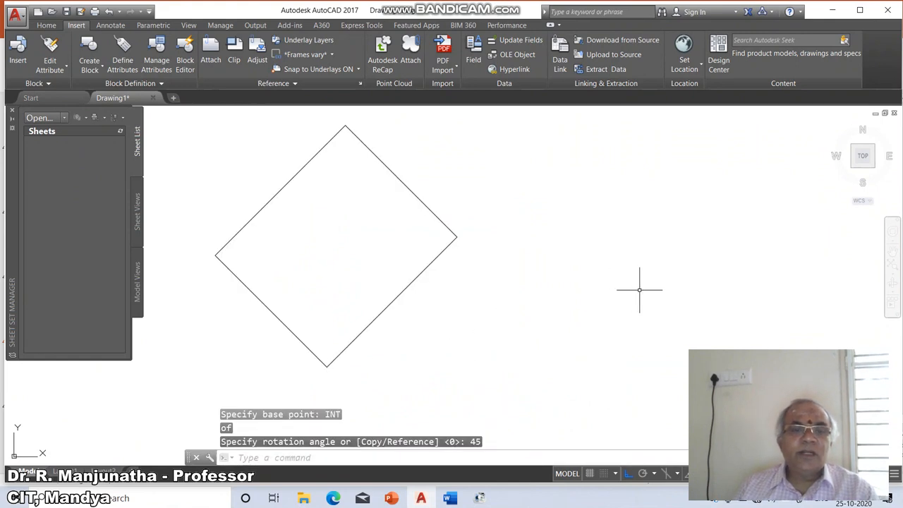
# - Draw a horizontal reference line to the right from the rotated rectangle's lowest corner, snapped to the intersection
pyautogui.write('l')
pyautogui.press('Return')
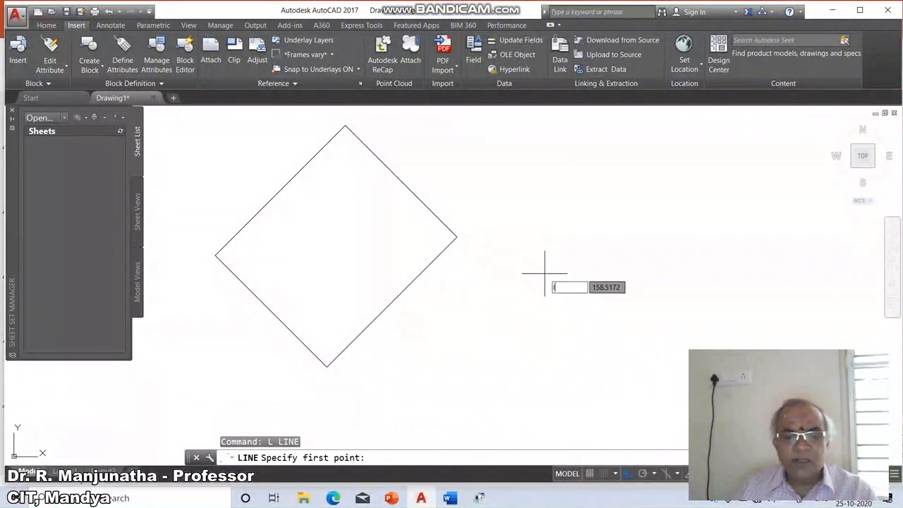
pyautogui.write('int')
pyautogui.press('Return')
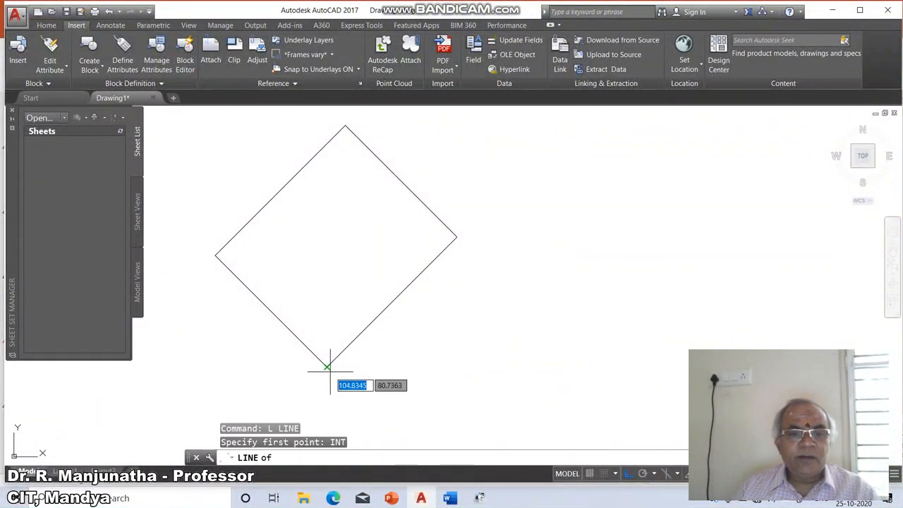
pyautogui.click(326, 367)
pyautogui.press('Escape')
pyautogui.press('Escape')
pyautogui.press('Escape')
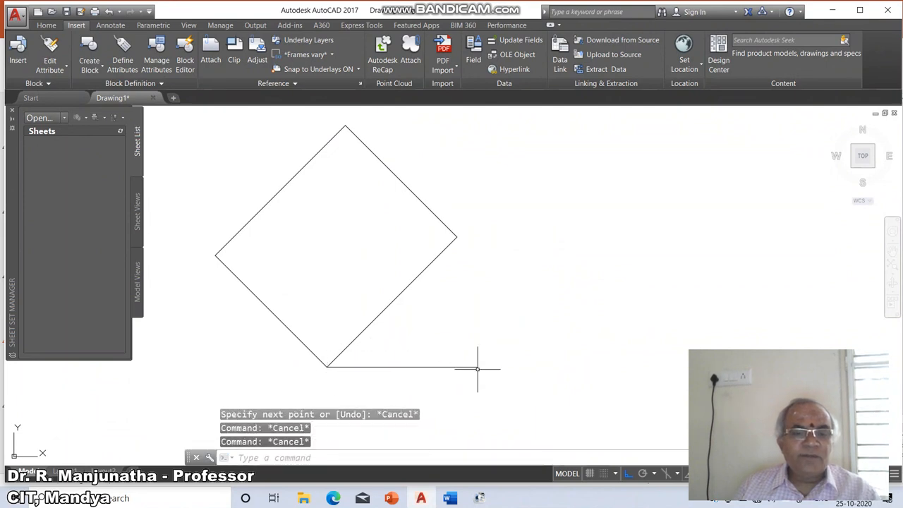
# - Add an angular dimension between the rotated rectangle's lower-right edge and the horizontal reference line
pyautogui.write('di')
pyautogui.press('Escape')
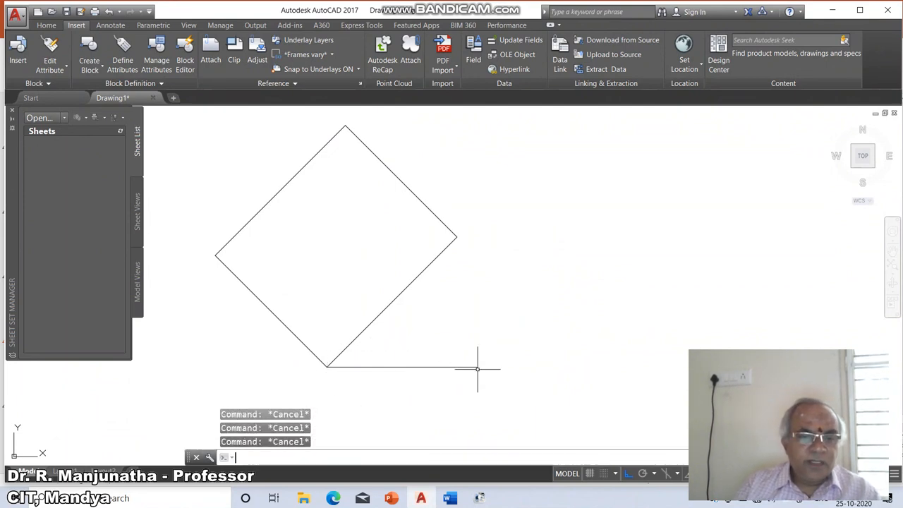
pyautogui.write('dimang')
pyautogui.press('Return')
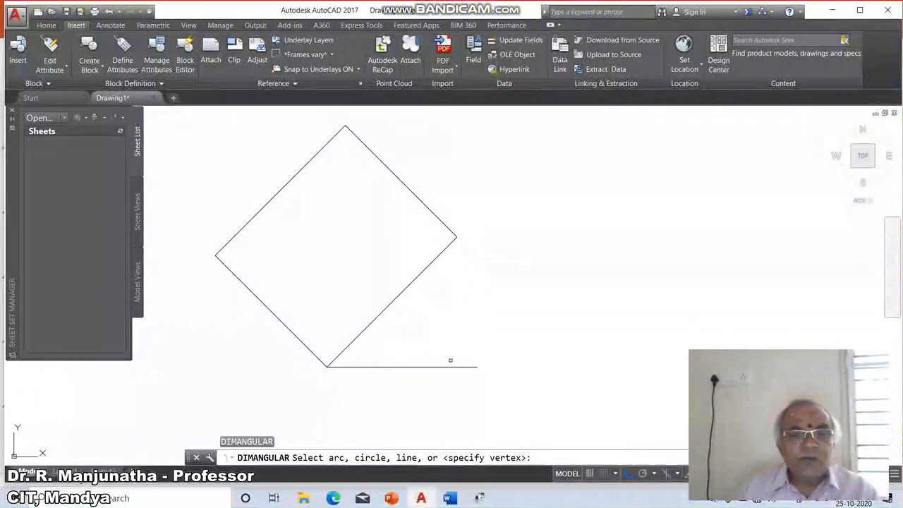
pyautogui.click(364, 331)
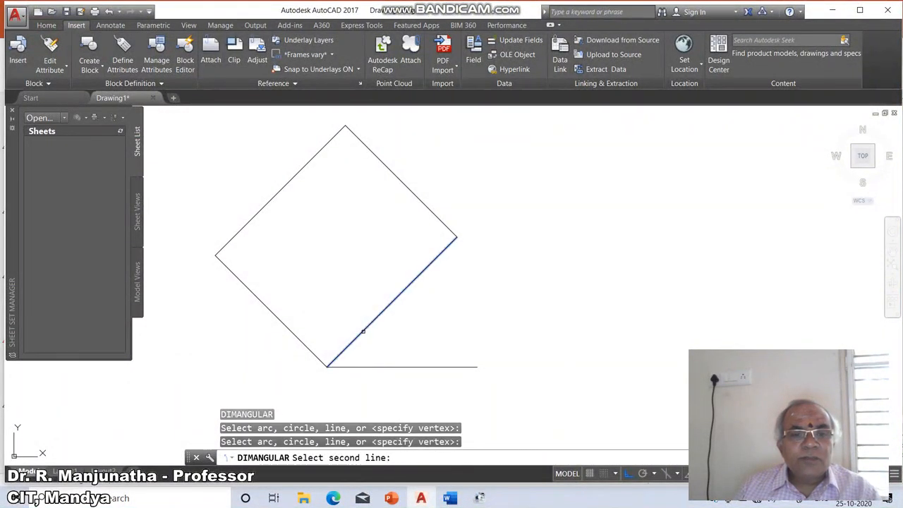
pyautogui.click(378, 367)
pyautogui.click(418, 336)
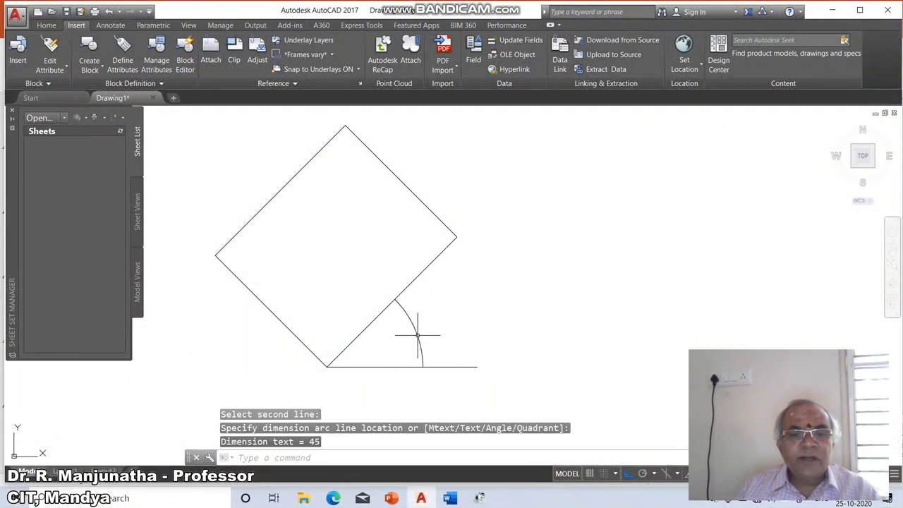
pyautogui.press('Return')
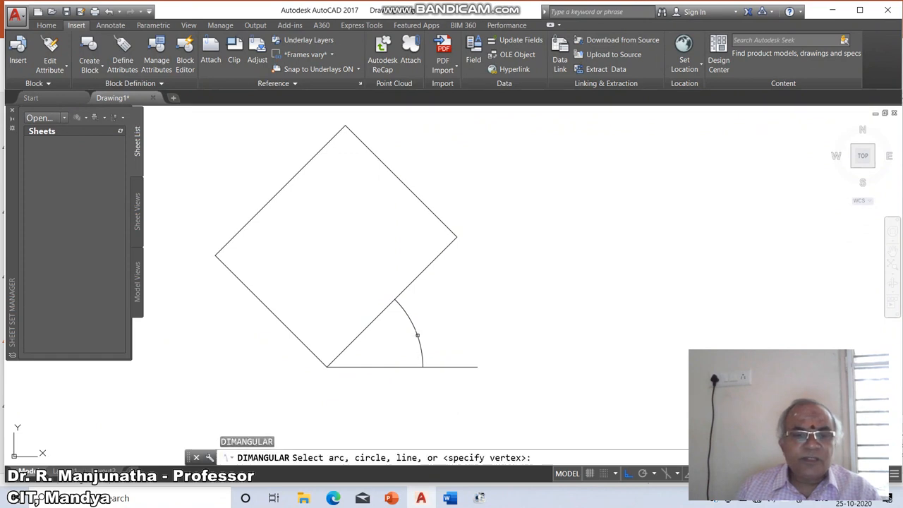
pyautogui.press('Escape')
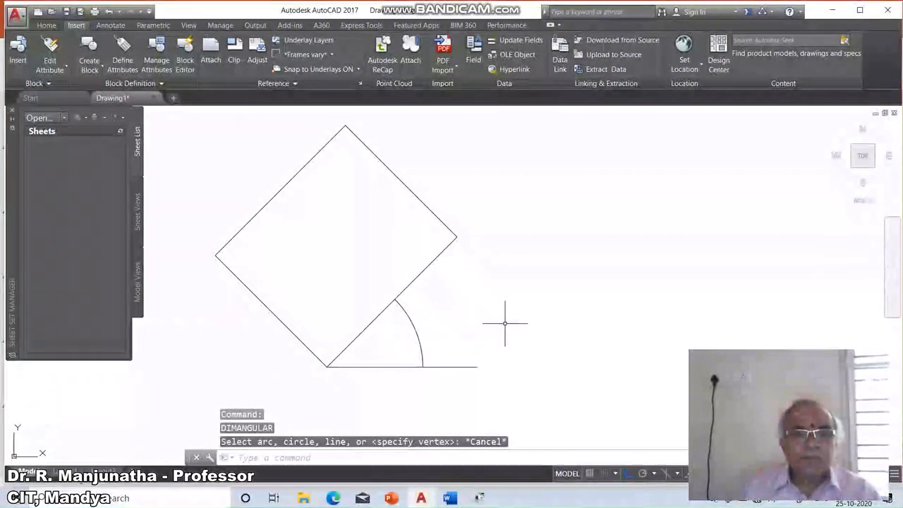
# - Modify the Standard dimension style and set its arrow size to 10
pyautogui.write('DDIM')
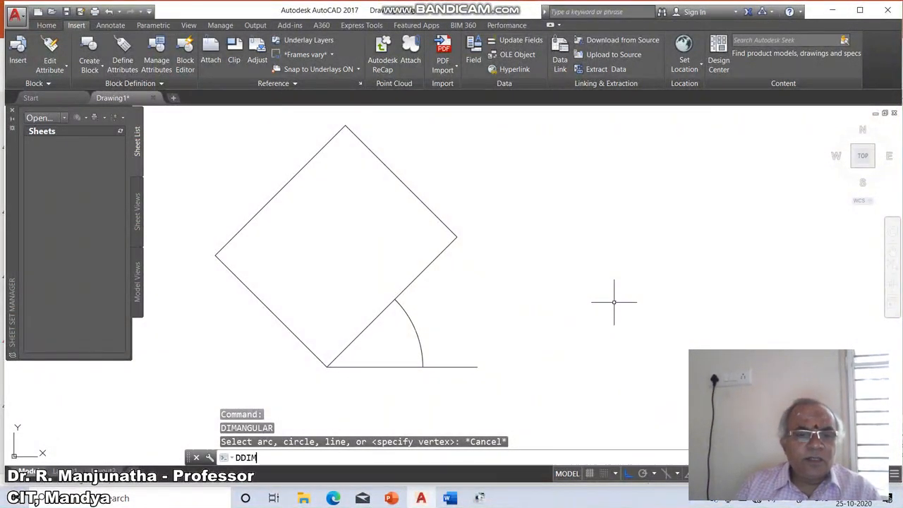
pyautogui.press('Return')
pyautogui.click(582, 223)
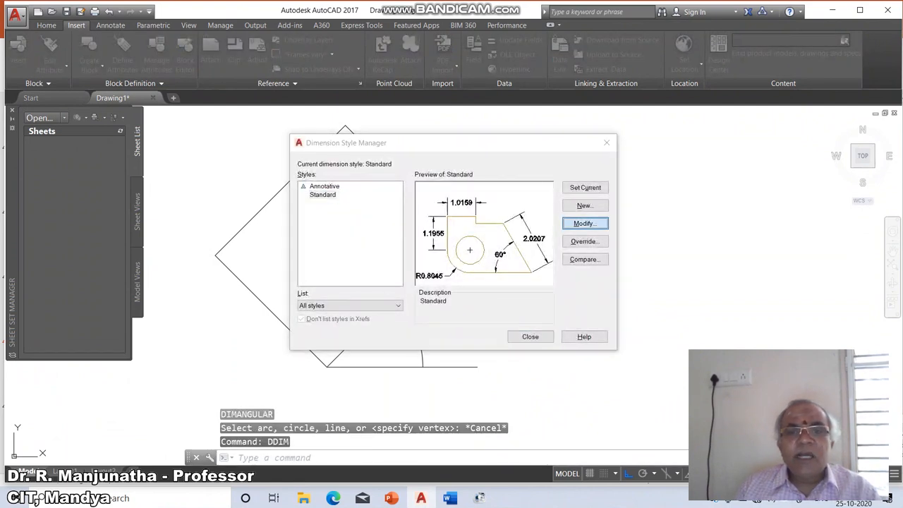
pyautogui.click(334, 120)
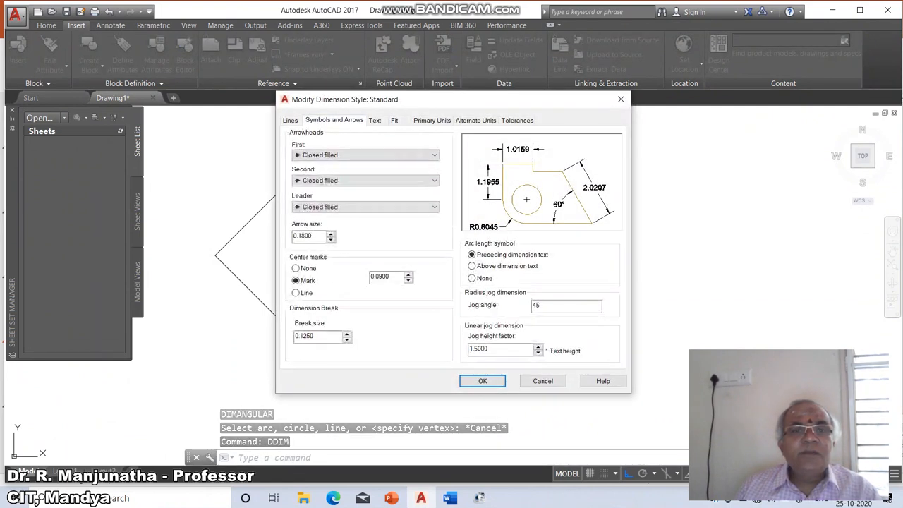
pyautogui.doubleClick(303, 236)
pyautogui.write('10')
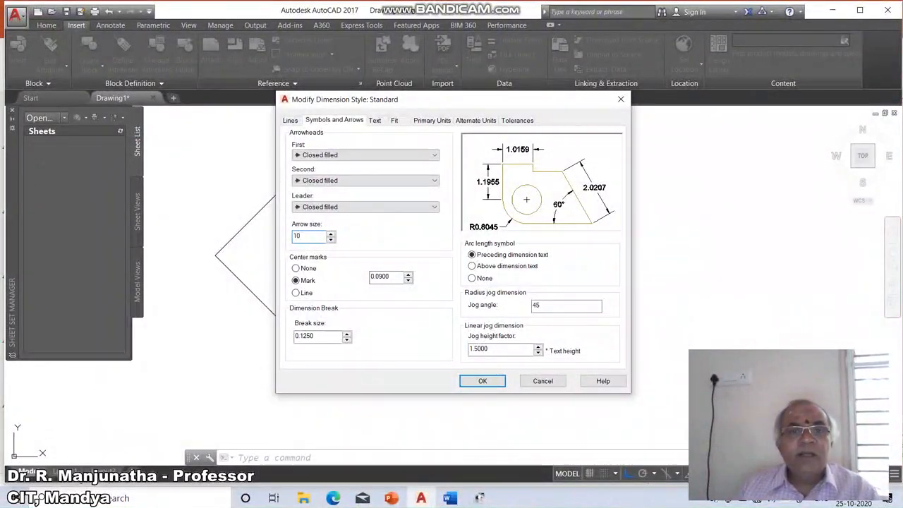
# - Set the Standard style's dimension text to height 10, aligned with the dimension line, vertical placement Above and offset 3, and apply the changes
pyautogui.click(375, 121)
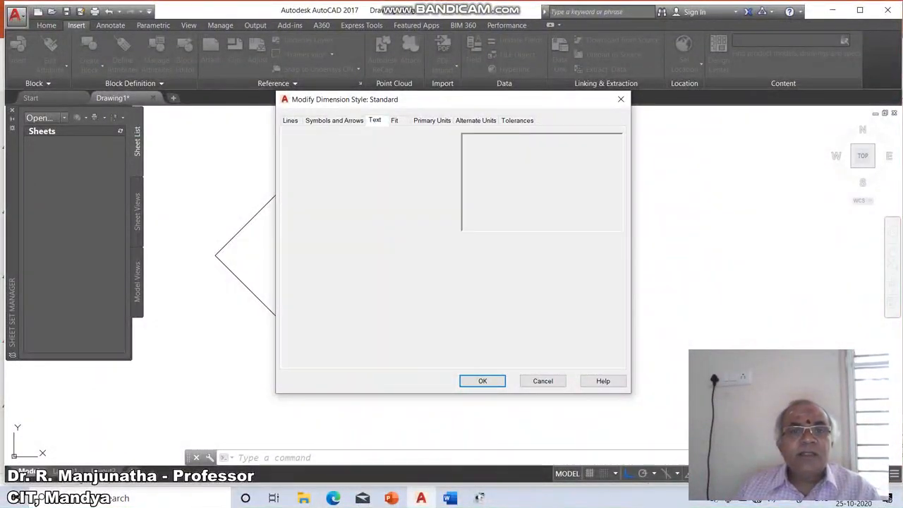
pyautogui.write('1')
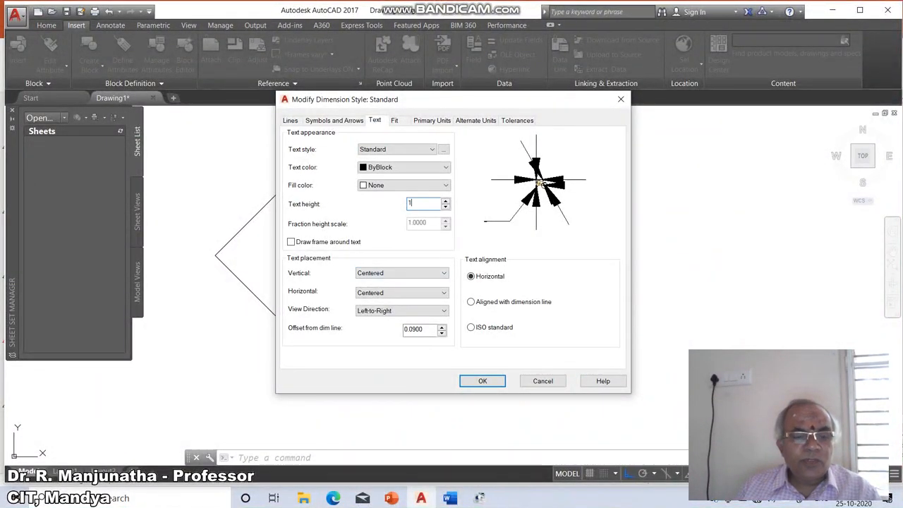
pyautogui.write('0')
pyautogui.click(471, 301)
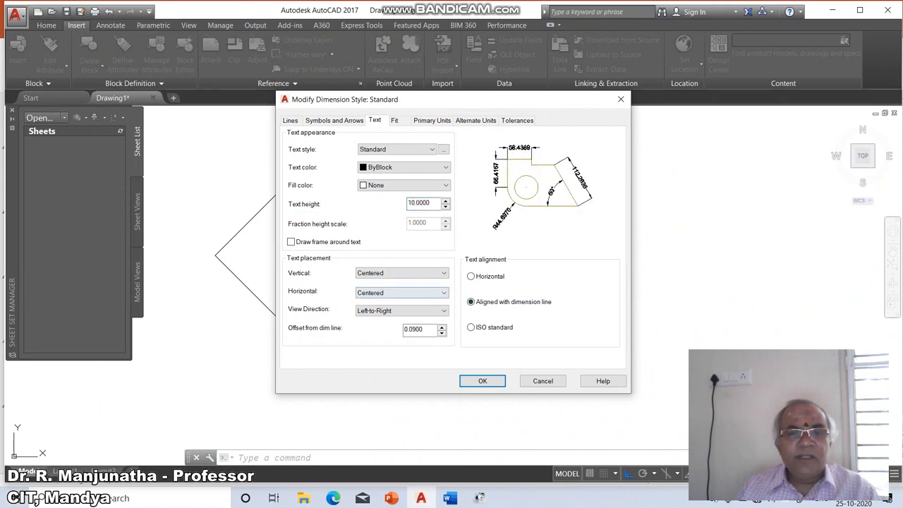
pyautogui.click(403, 273)
pyautogui.click(381, 290)
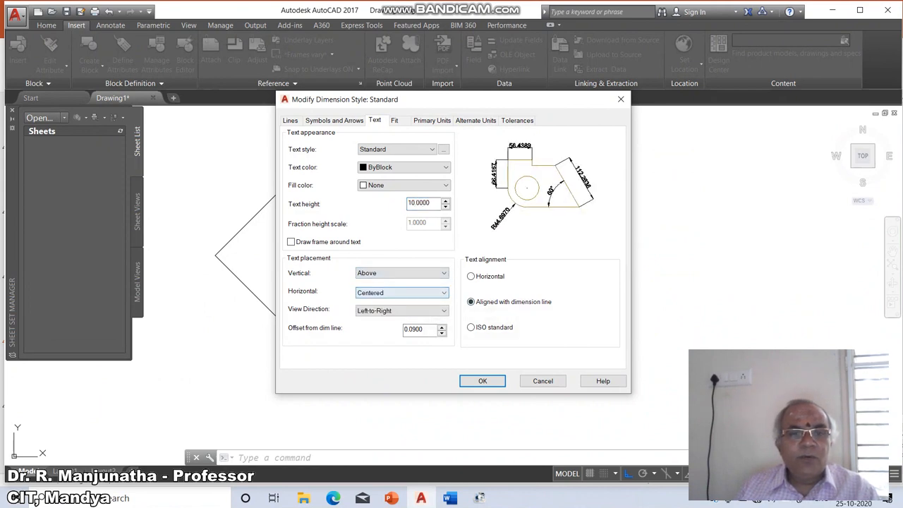
pyautogui.doubleClick(414, 330)
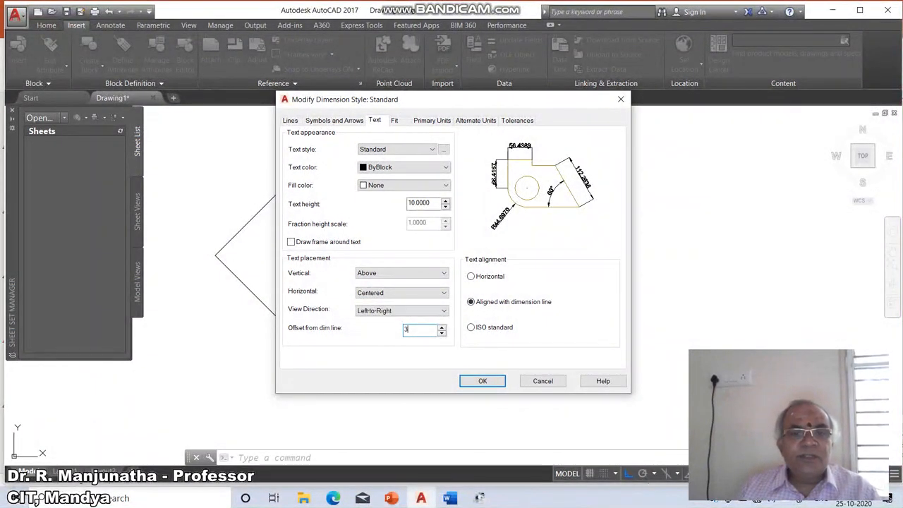
pyautogui.write('3')
pyautogui.click(482, 381)
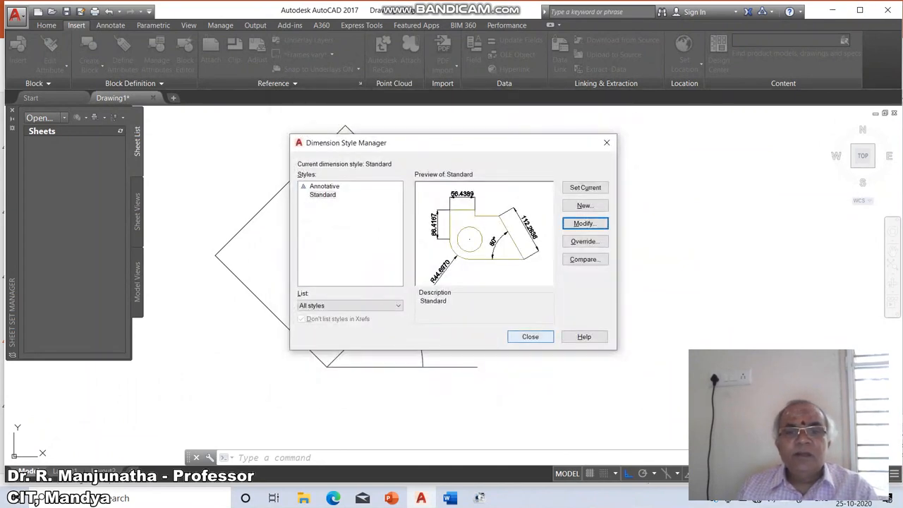
pyautogui.click(530, 337)
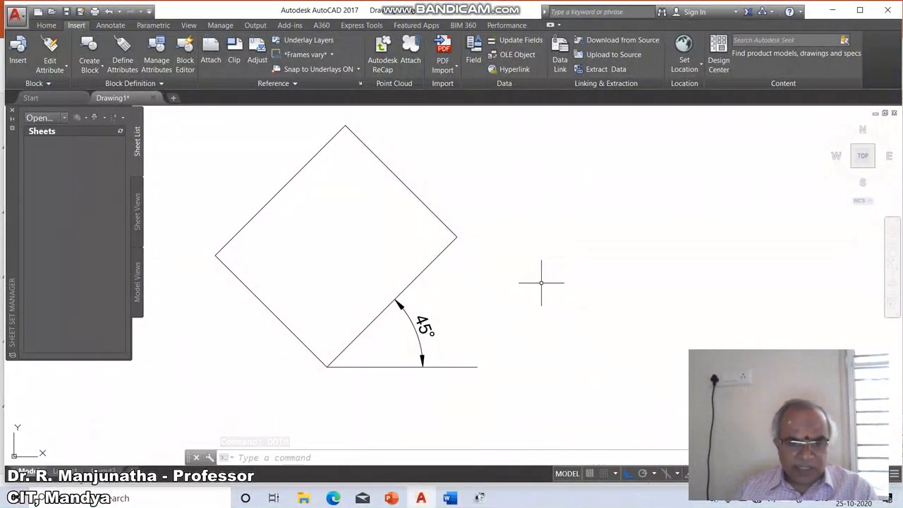
# - Erase the angular dimension and the horizontal reference line using a crossing selection
pyautogui.write('E')
pyautogui.press('Return')
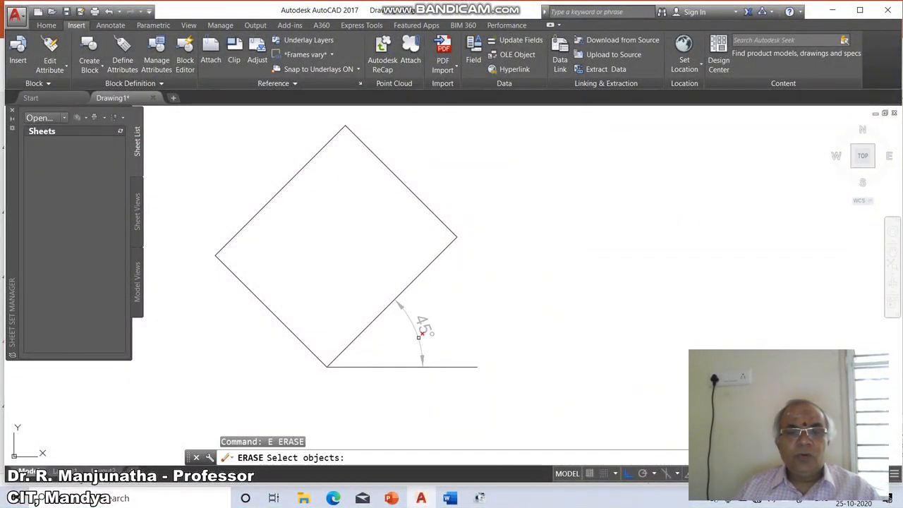
pyautogui.write('C')
pyautogui.press('Return')
pyautogui.click(400, 316)
pyautogui.click(481, 363)
pyautogui.press('Return')
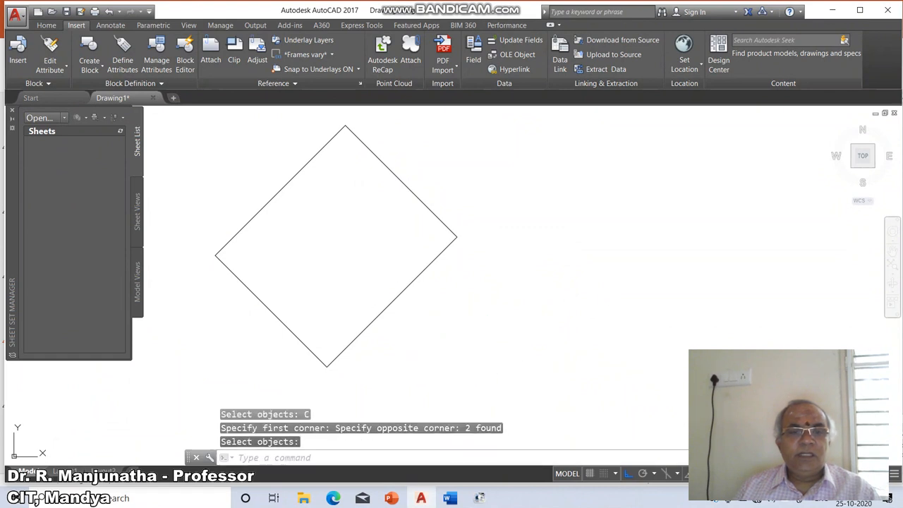
# - Erase all four sides of the rotated rectangle using a crossing selection
pyautogui.press('Return')
pyautogui.write('C')
pyautogui.press('Return')
pyautogui.click(212, 167)
pyautogui.click(529, 376)
pyautogui.press('Return')
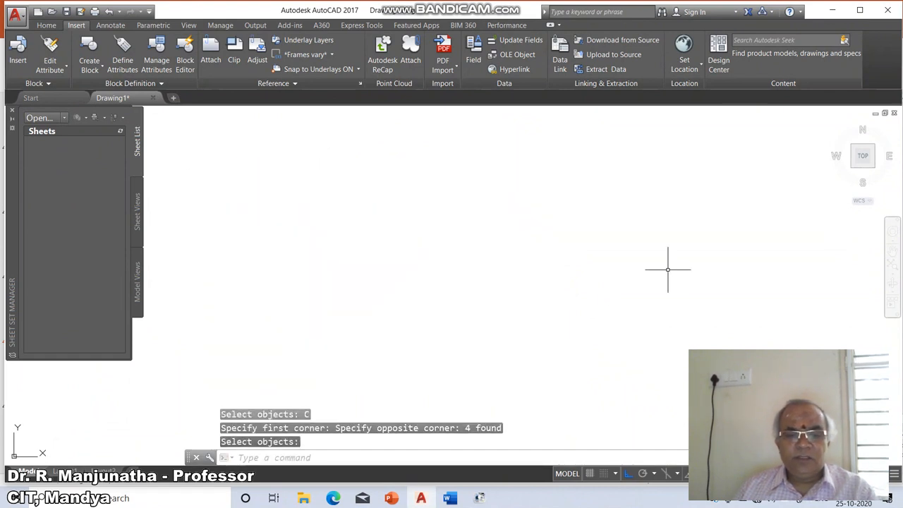
# - Draw four connected orthogonal lines as a rectangle, bottom line about 153 units long, with the bottom and left lines crossing past their corner
pyautogui.write('L')
pyautogui.press('Return')
pyautogui.click(320, 367)
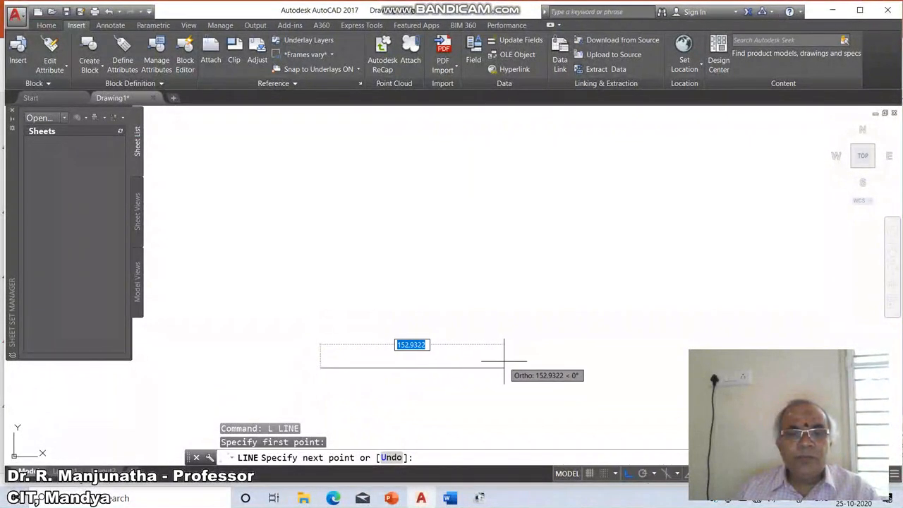
pyautogui.click(503, 367)
pyautogui.click(503, 236)
pyautogui.click(338, 237)
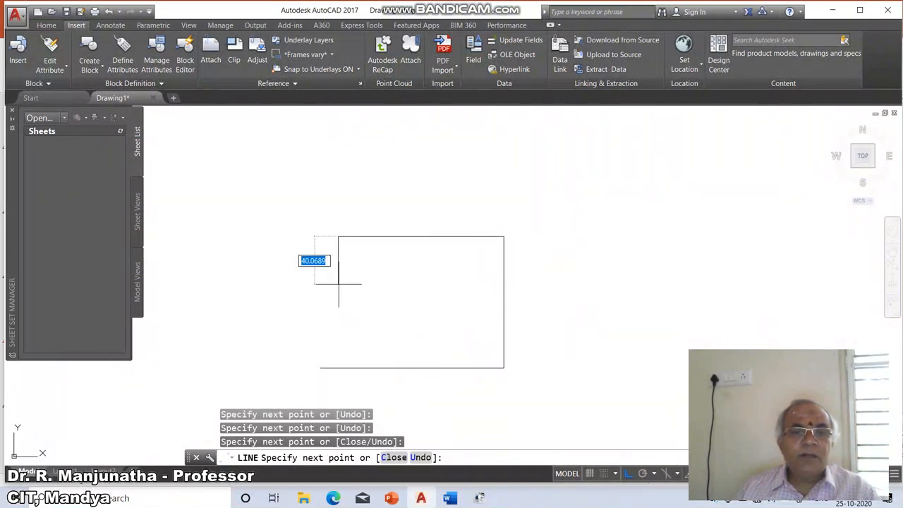
pyautogui.click(338, 398)
pyautogui.press('Return')
# - Fillet the left and bottom lines with radius 0 to trim them to a sharp lower-left corner
pyautogui.write('F')
pyautogui.press('Return')
pyautogui.click(338, 358)
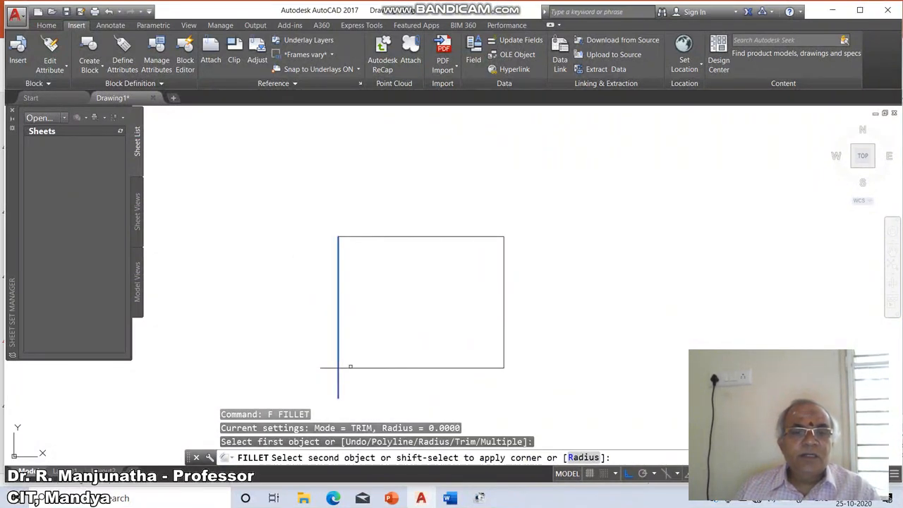
pyautogui.click(347, 367)
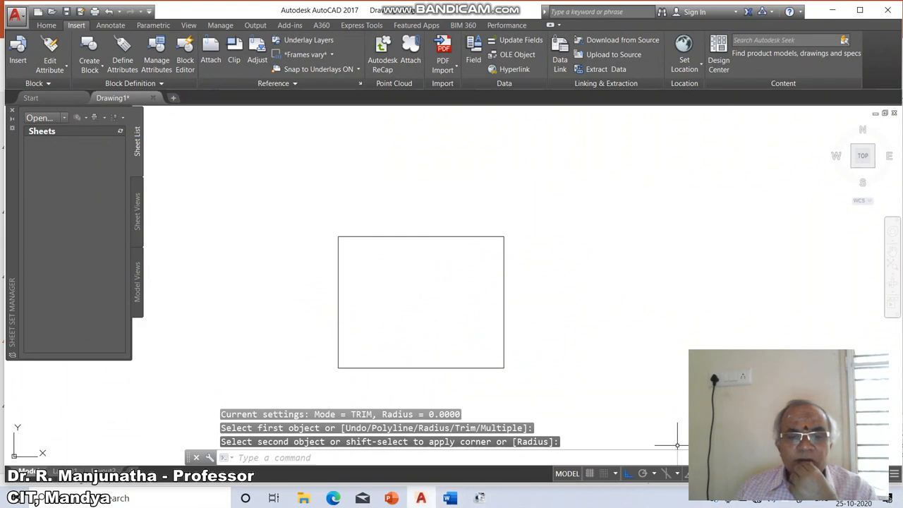
# - Switch to PowerPoint to check the slide's 60° Rotate command example, and return to AutoCAD
pyautogui.click(391, 498)
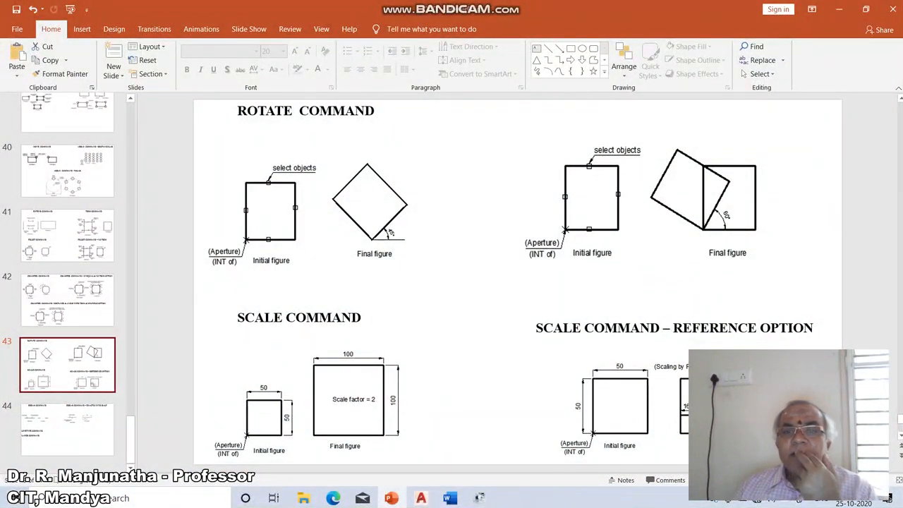
pyautogui.click(700, 499)
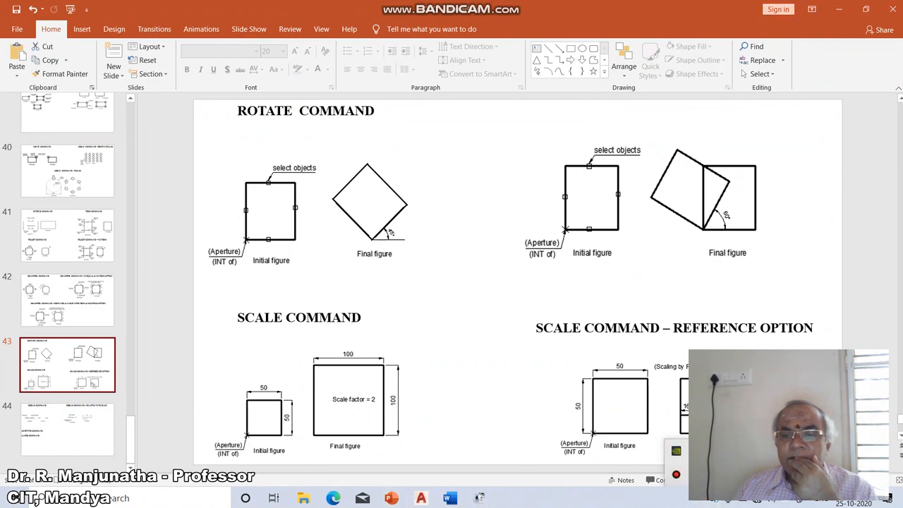
pyautogui.click(675, 474)
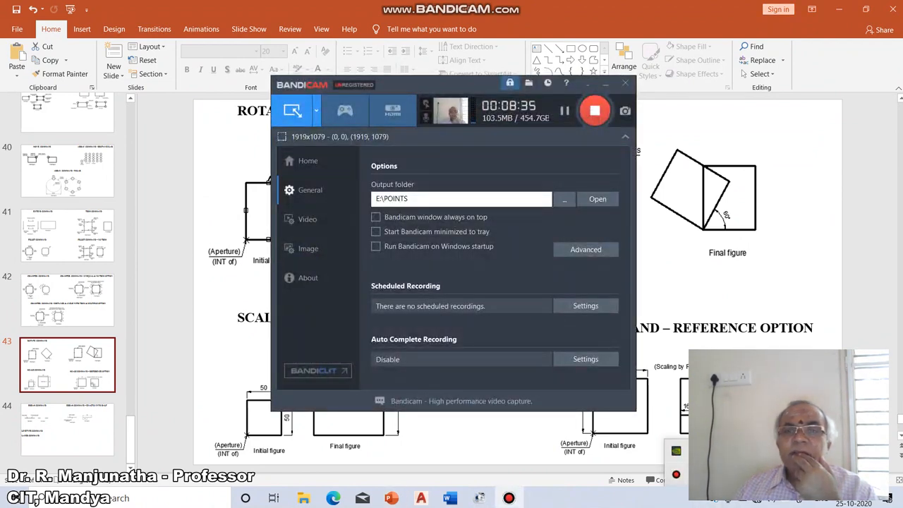
pyautogui.click(588, 83)
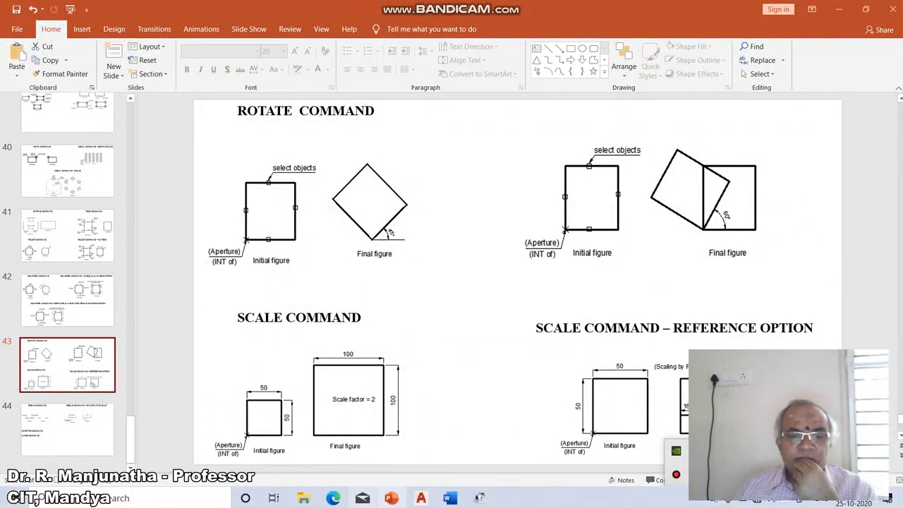
pyautogui.click(420, 498)
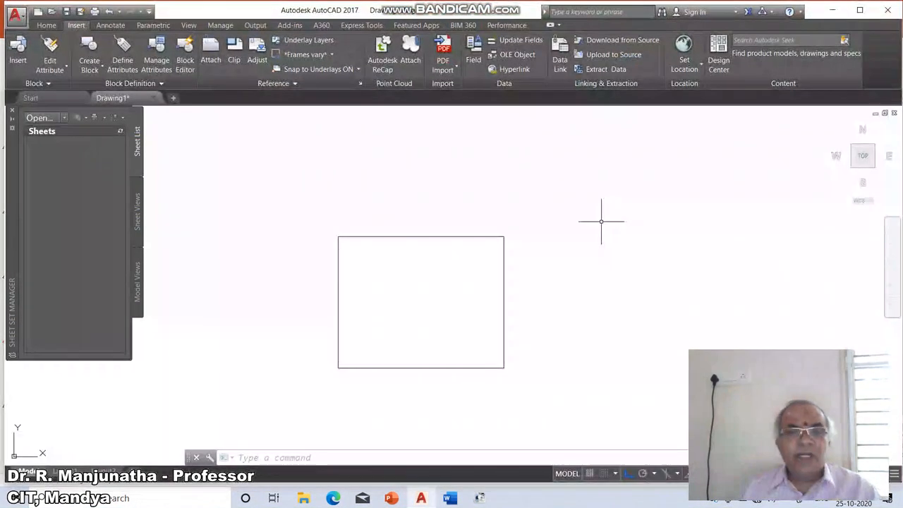
# - Rotate a copy of the rectangle's four sides by 60 degrees about its lower-left intersection, using a crossing selection and the Copy option
pyautogui.write('RO')
pyautogui.press('Return')
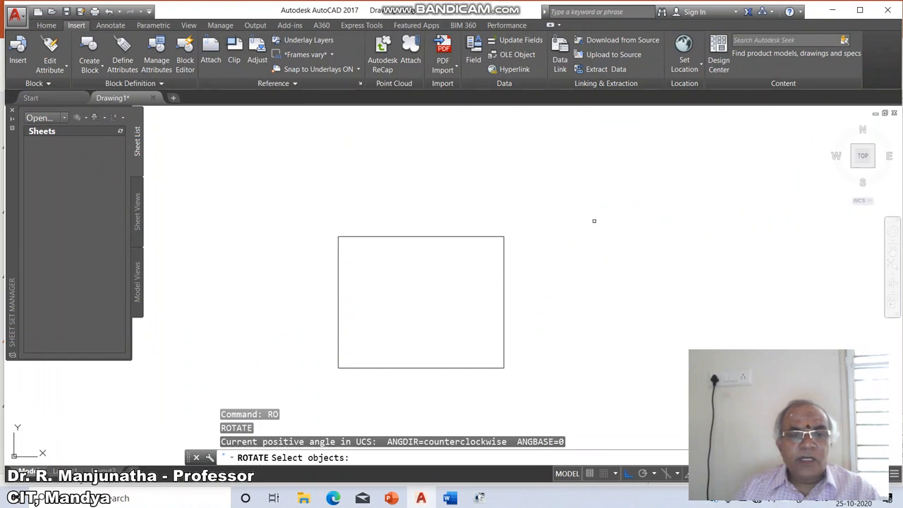
pyautogui.write('C')
pyautogui.press('Return')
pyautogui.click(281, 216)
pyautogui.click(589, 412)
pyautogui.press('Return')
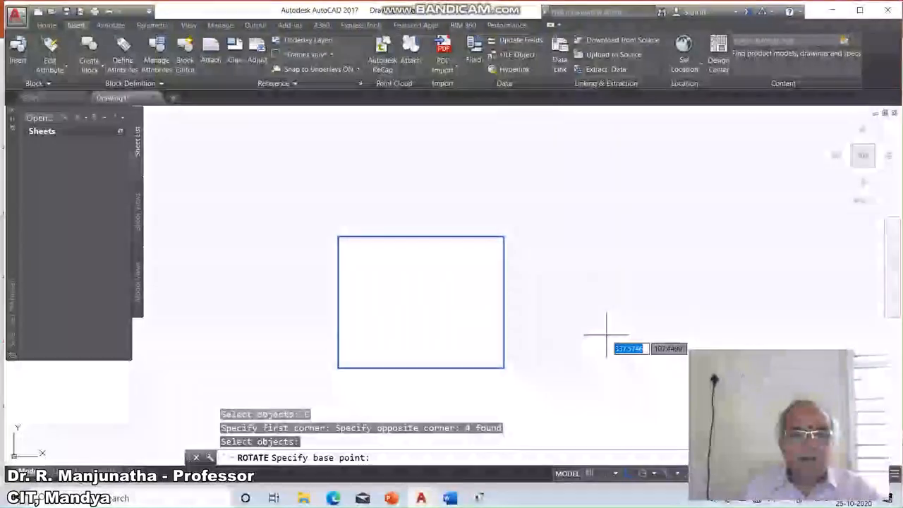
pyautogui.write('INT')
pyautogui.press('Return')
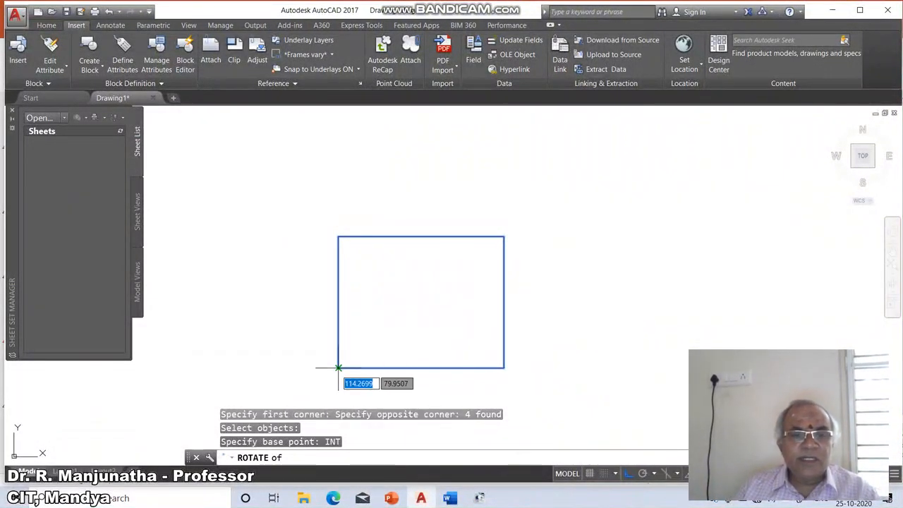
pyautogui.click(338, 368)
pyautogui.write('c')
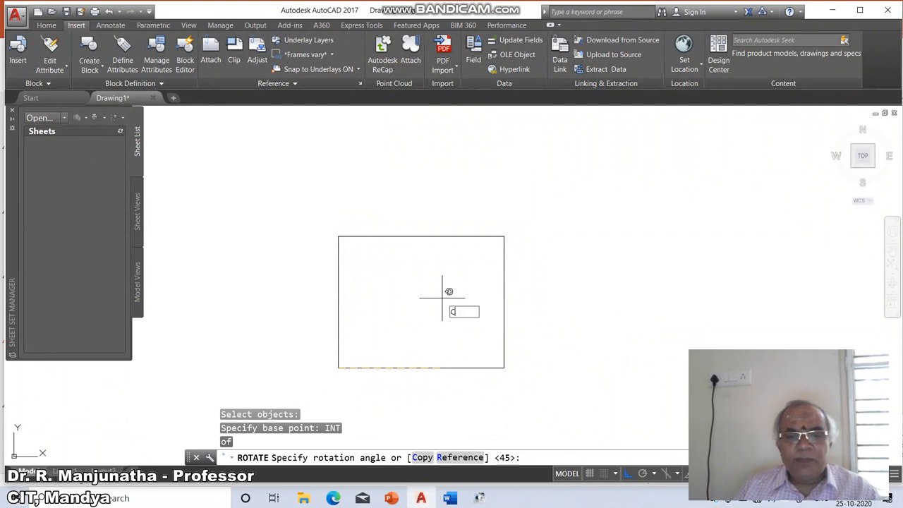
pyautogui.press('Return')
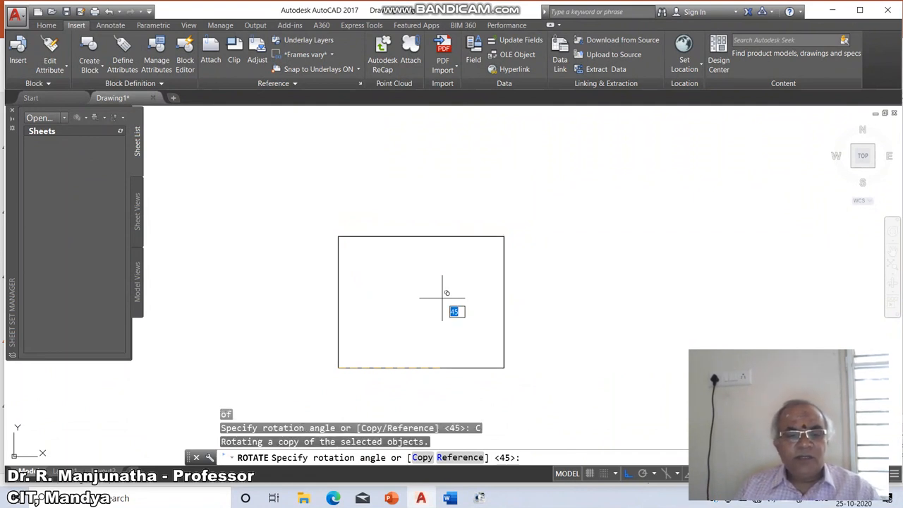
pyautogui.write('60')
pyautogui.press('Return')
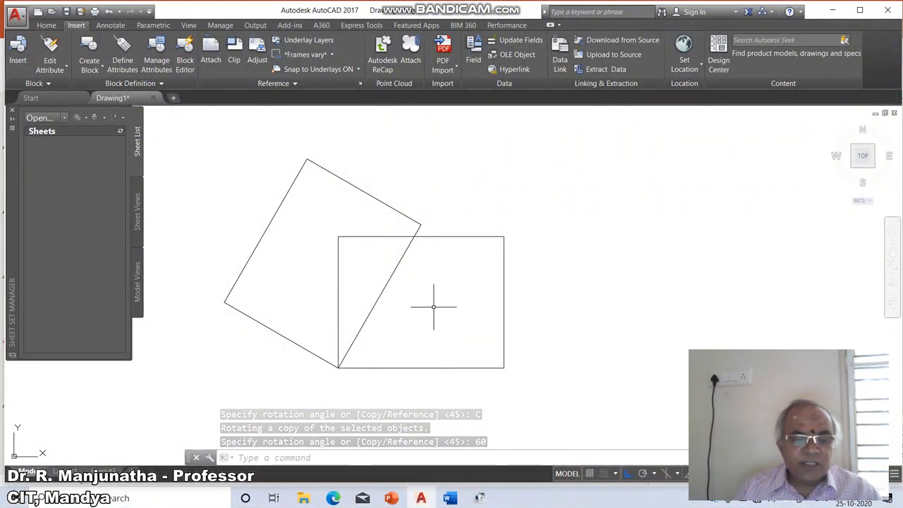
# - Add an angular dimension between the rotated copy's lower-right side and the original rectangle's bottom line, placed inside the rectangle
pyautogui.write('DIMANG')
pyautogui.press('Return')
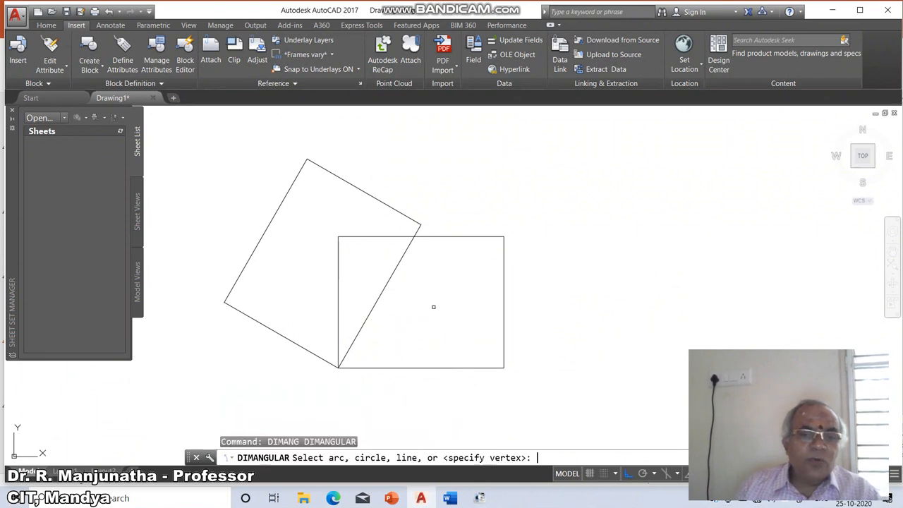
pyautogui.click(357, 325)
pyautogui.click(362, 325)
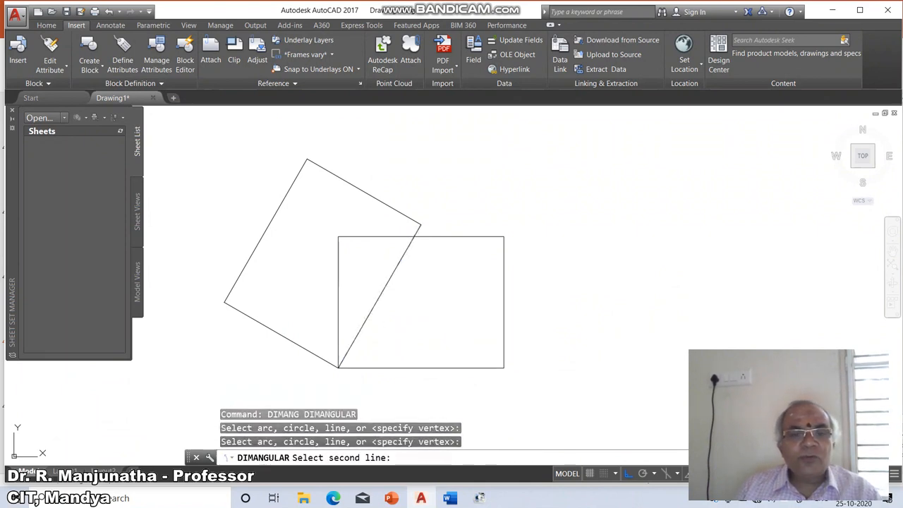
pyautogui.click(384, 368)
pyautogui.click(398, 350)
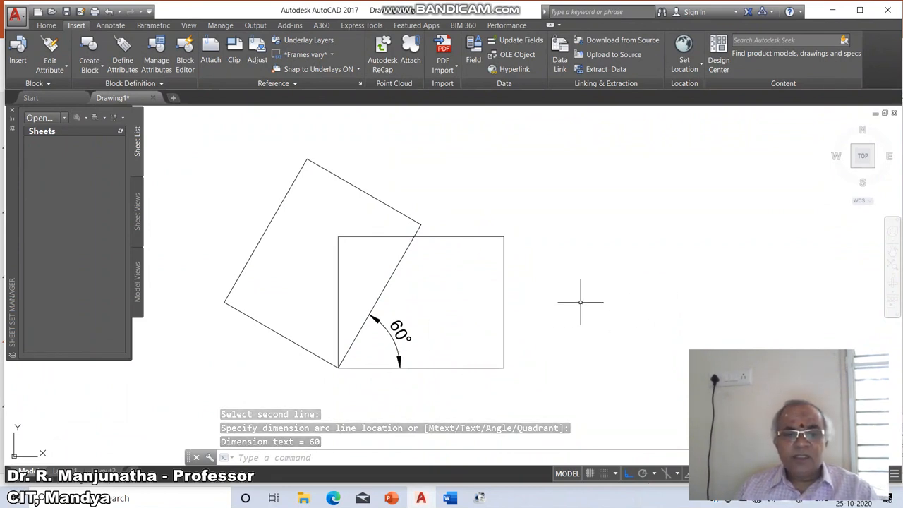
# - Rotate a copy of the rectangle 60 degrees about its lower-left intersection, using the Copy and Reference options with a reference angle of 30
pyautogui.write('RO')
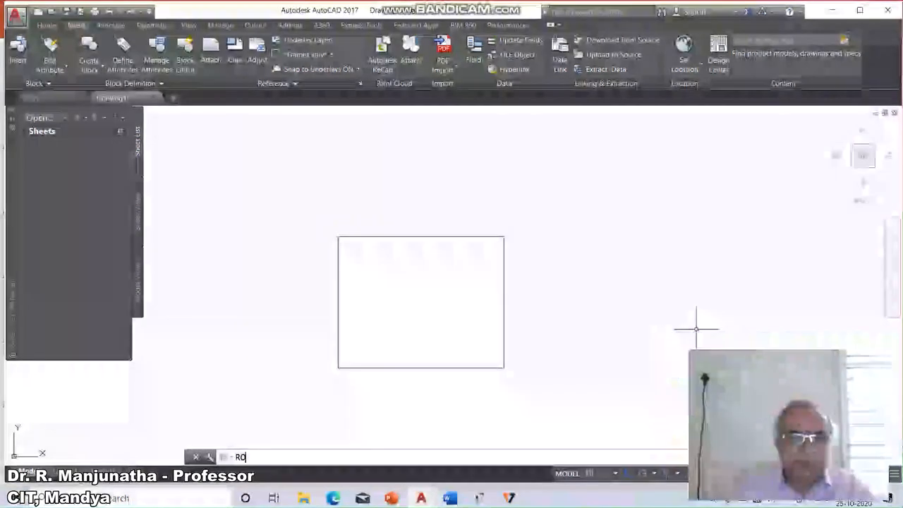
pyautogui.press('Return')
pyautogui.write('C')
pyautogui.press('Return')
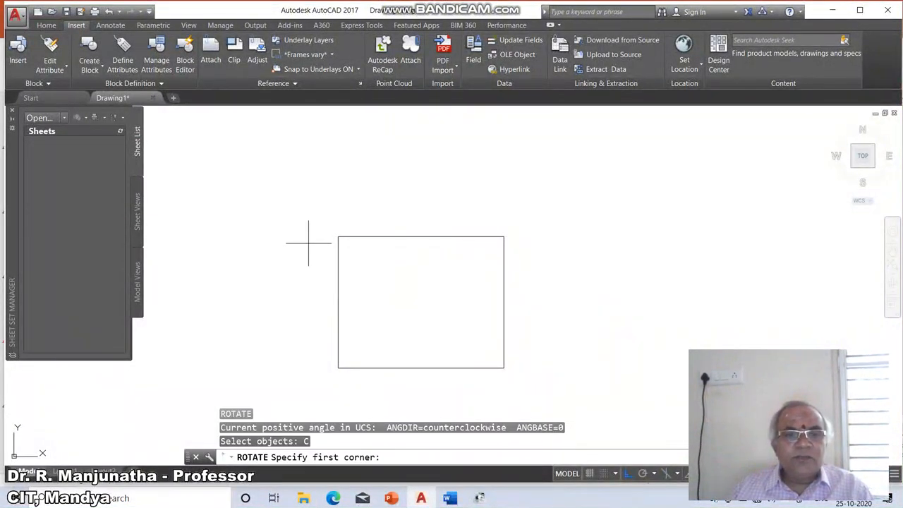
pyautogui.click(303, 218)
pyautogui.click(561, 372)
pyautogui.press('Return')
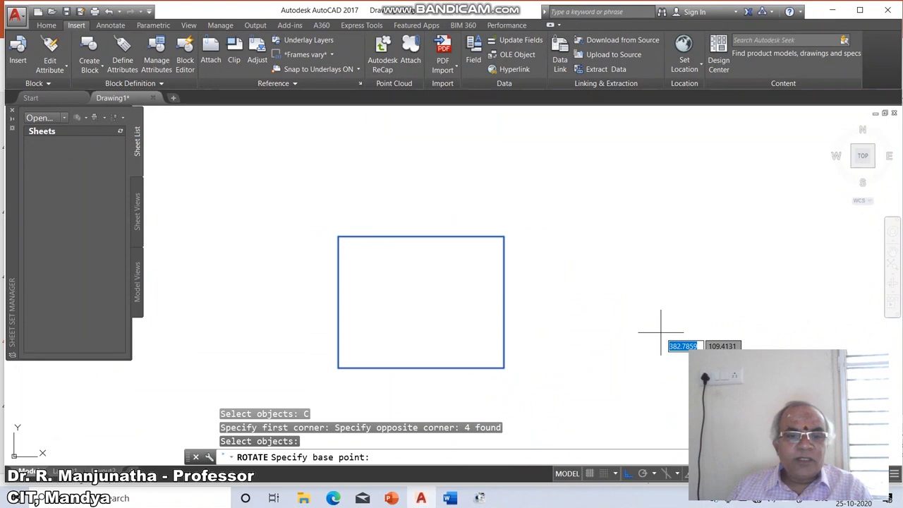
pyautogui.write('INT')
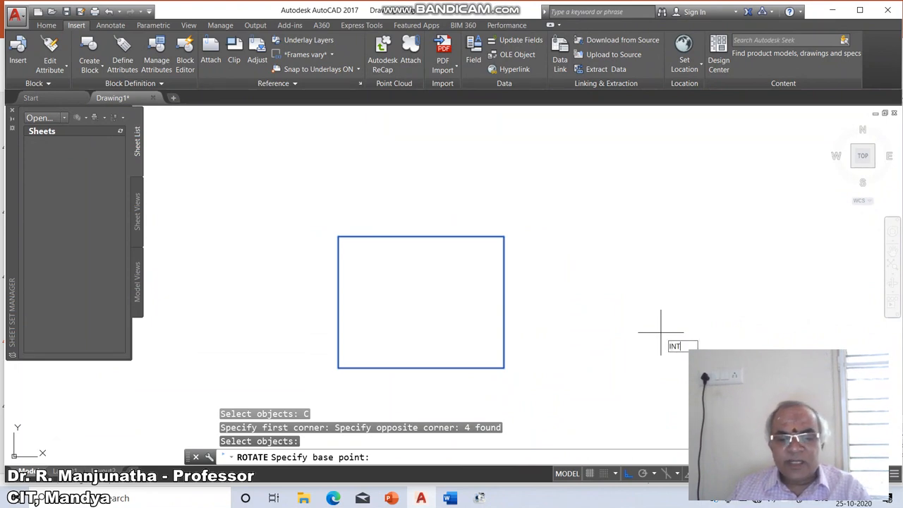
pyautogui.press('Return')
pyautogui.click(338, 366)
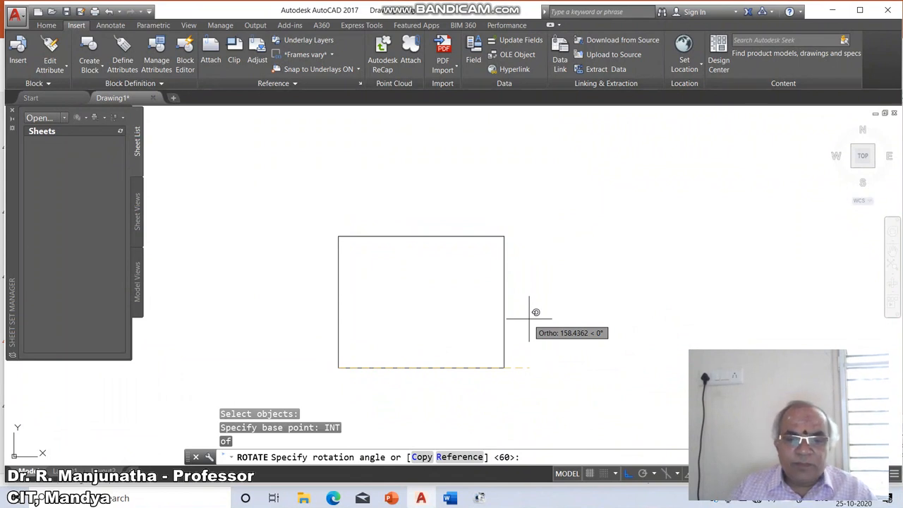
pyautogui.write('C')
pyautogui.press('Return')
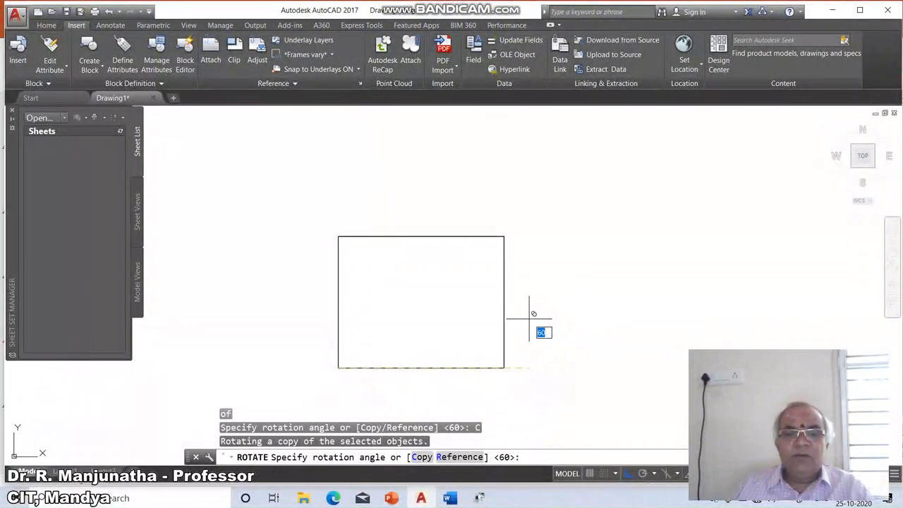
pyautogui.write('R')
pyautogui.press('Return')
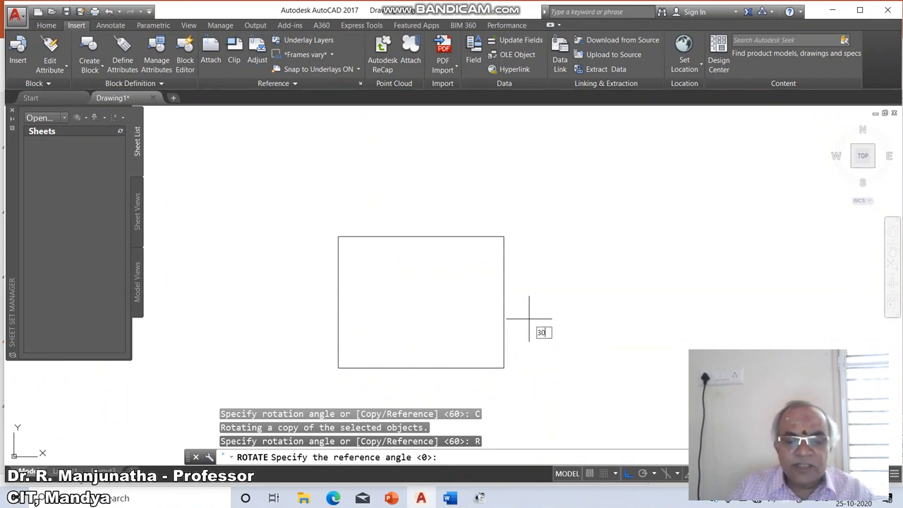
pyautogui.press('Return')
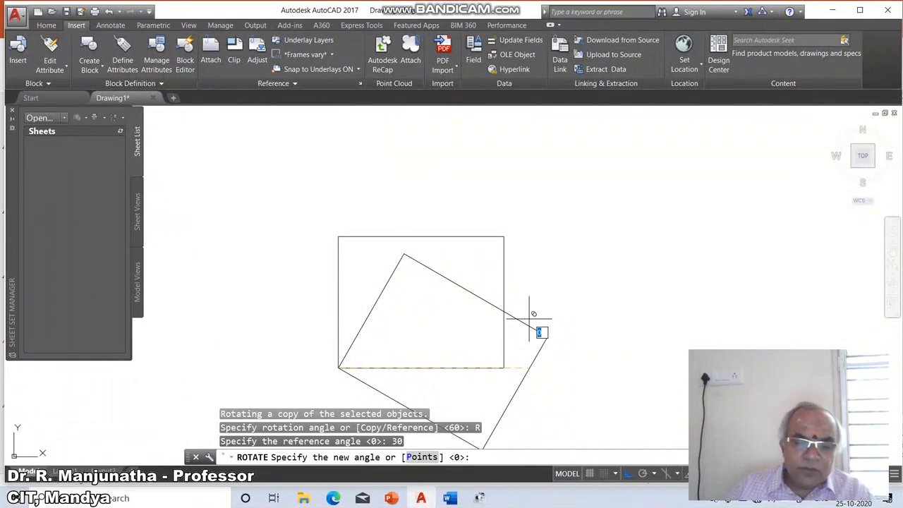
pyautogui.press('Return')
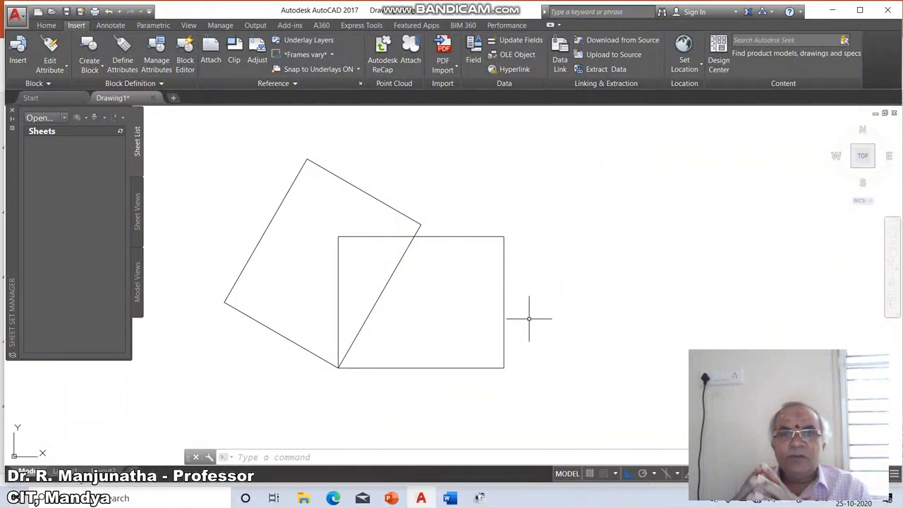
# - Dimension the angle between the reference-rotated copy and the original rectangle's bottom line, placing the arc inside the rectangle
pyautogui.write('DI')
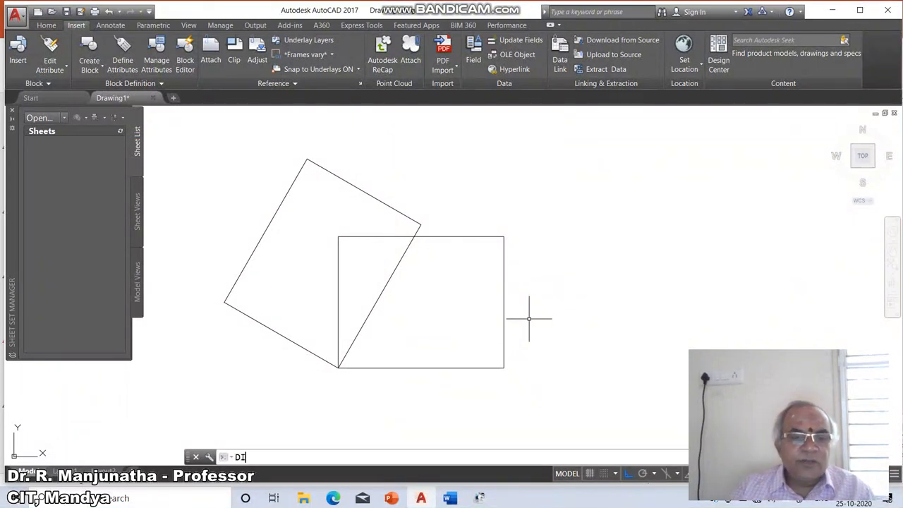
pyautogui.write('MANG')
pyautogui.press('Return')
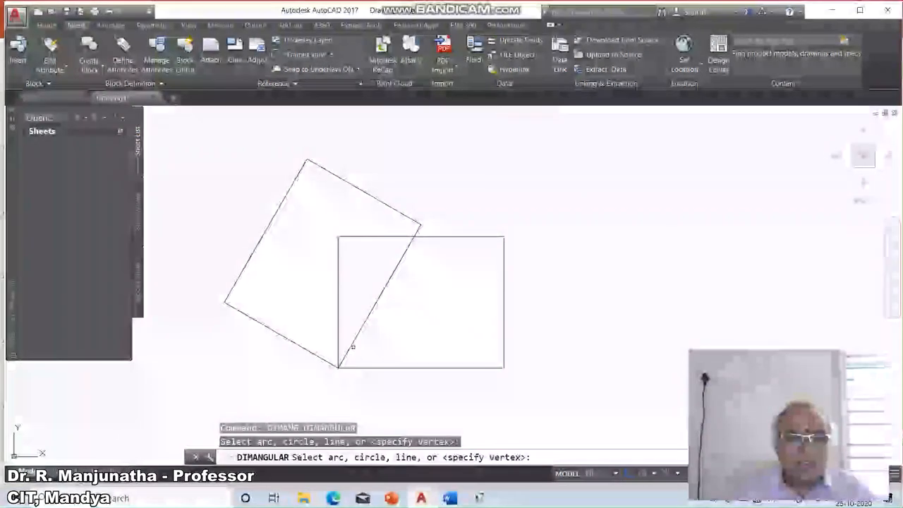
pyautogui.click(341, 362)
pyautogui.click(364, 367)
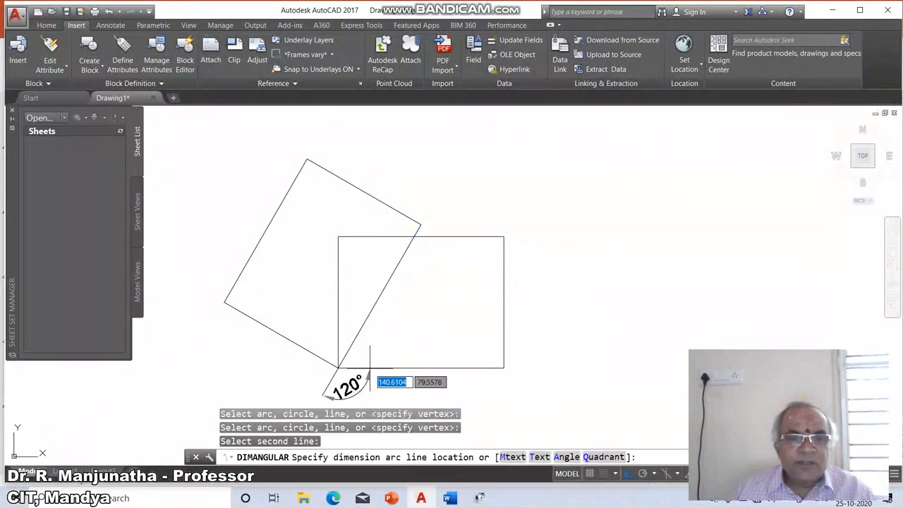
pyautogui.click(406, 344)
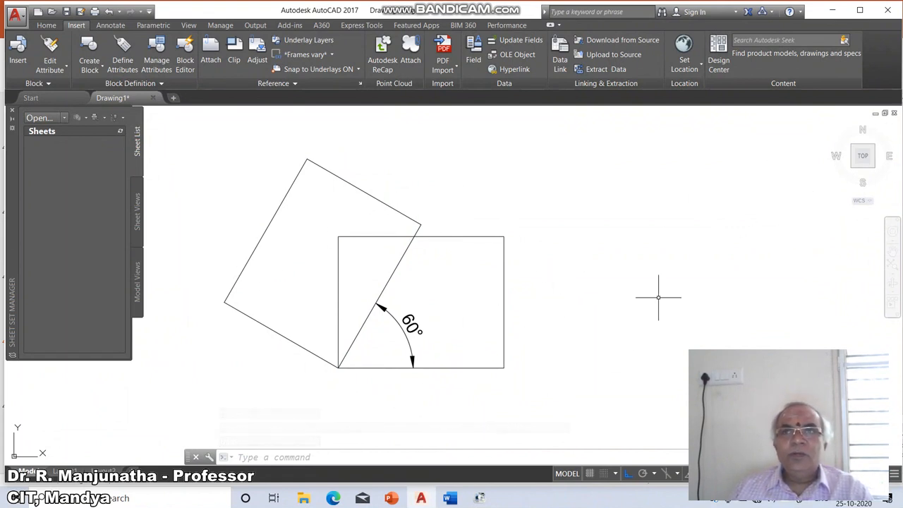
# - Erase both rectangles and the angular dimension using a crossing selection
pyautogui.write('e')
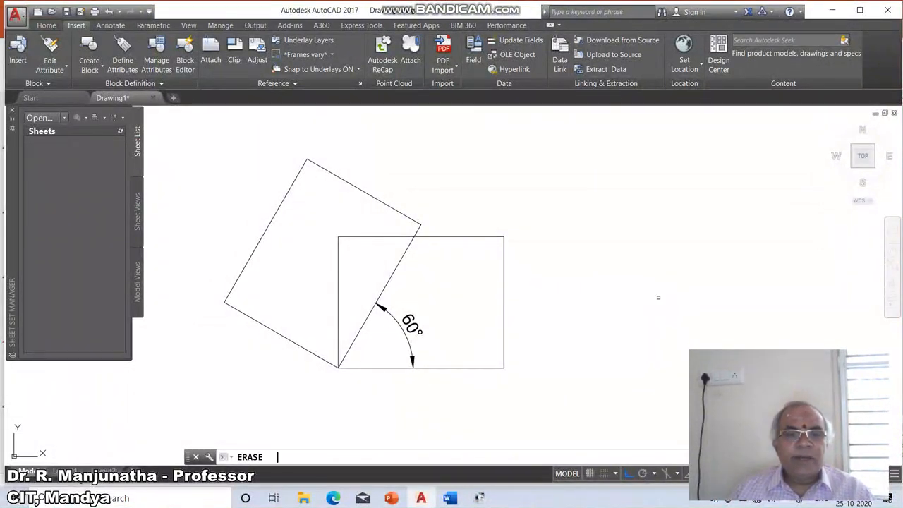
pyautogui.press('Return')
pyautogui.write('ct objects:')
pyautogui.press('Return')
pyautogui.click(486, 360)
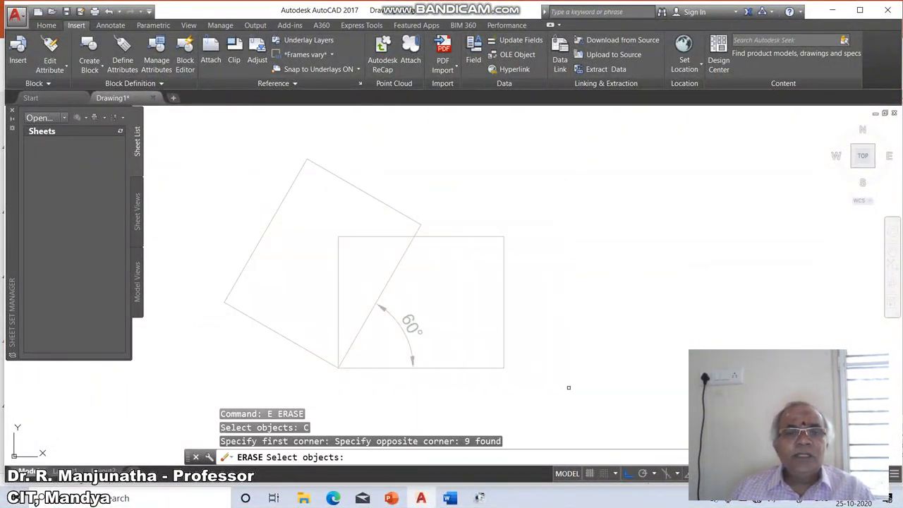
pyautogui.press('Return')
# - Switch to PowerPoint to check the slide's Rotate and Scale command examples, and return to AutoCAD
pyautogui.click(392, 498)
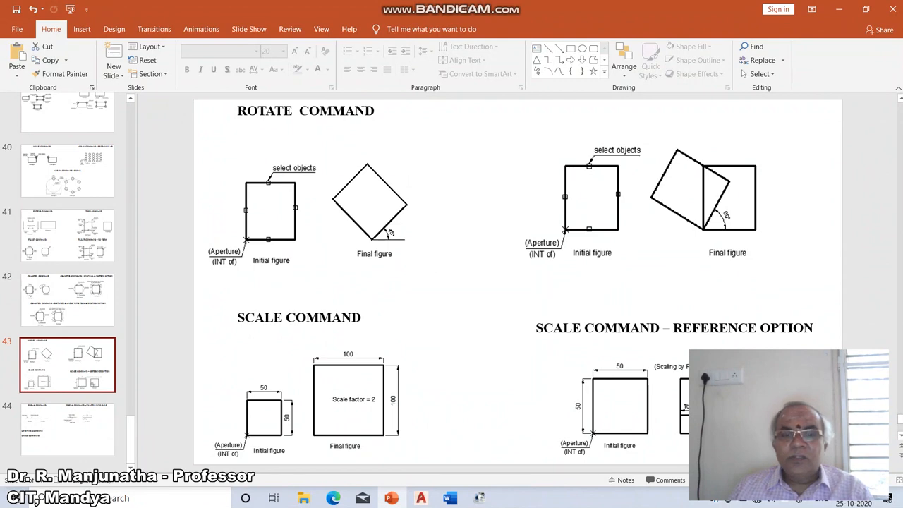
pyautogui.click(421, 498)
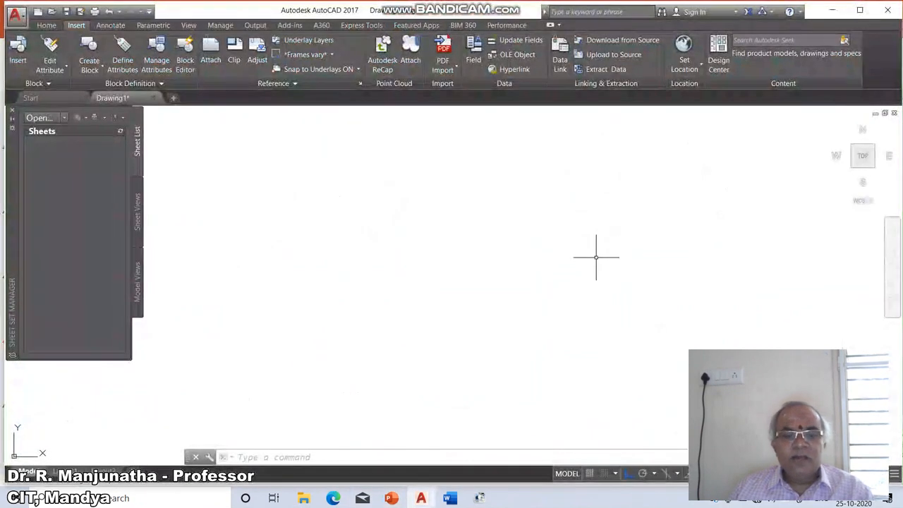
# - Draw a horizontal line and a vertical line rising from its right end
pyautogui.write('l')
pyautogui.press('Return')
pyautogui.click(299, 346)
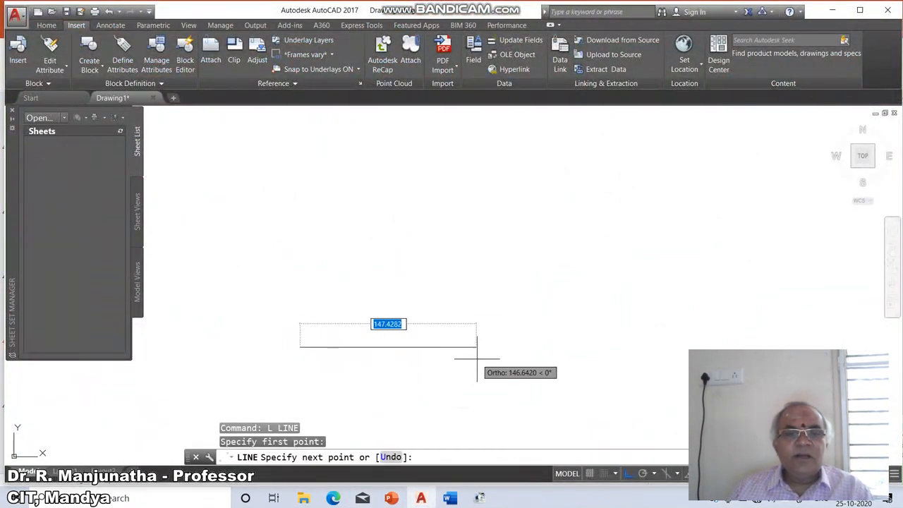
pyautogui.click(497, 346)
pyautogui.click(496, 160)
pyautogui.press('Return')
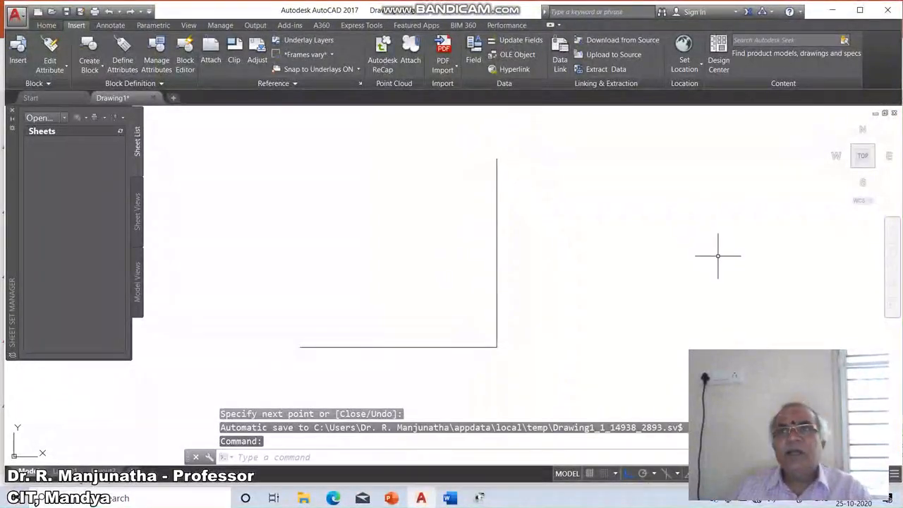
# - Offset the vertical line by 50 toward the inside of the corner
pyautogui.write('o')
pyautogui.press('Return')
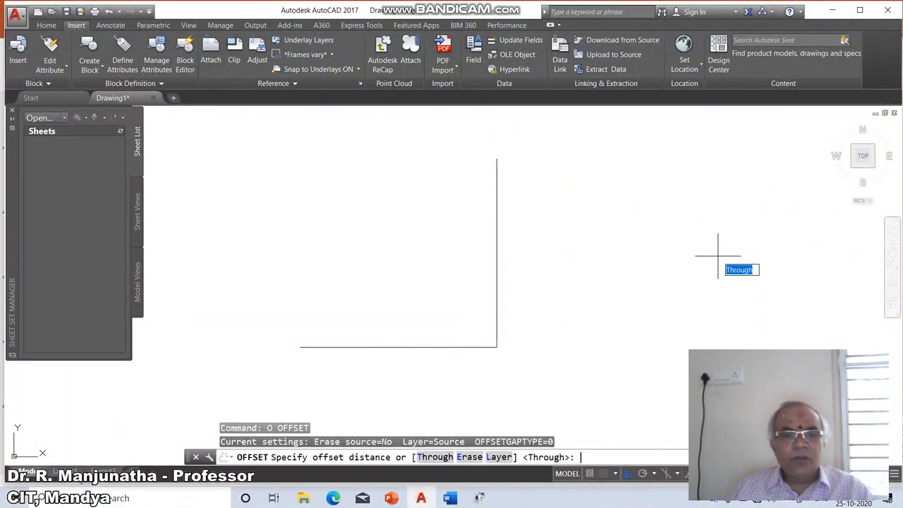
pyautogui.write('50')
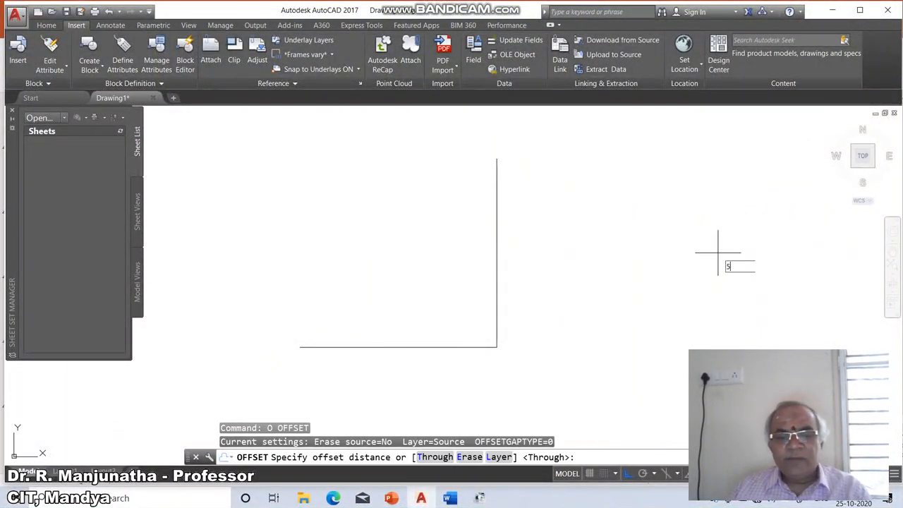
pyautogui.press('Return')
pyautogui.click(497, 312)
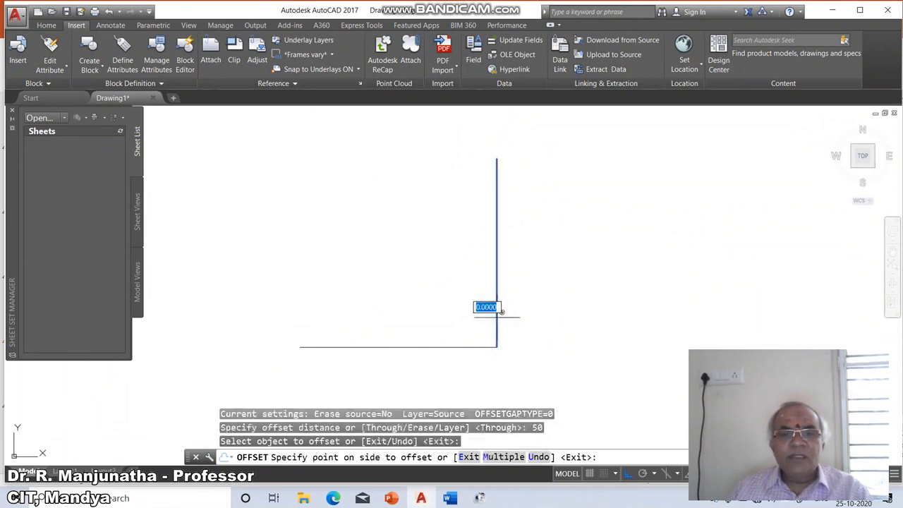
pyautogui.click(468, 322)
# - Offset the horizontal line upward using the same distance of 50
pyautogui.click(459, 345)
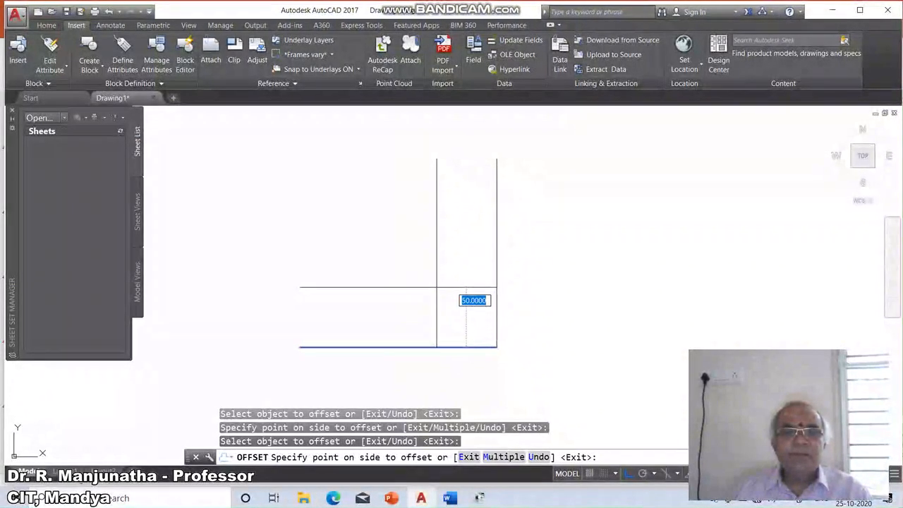
pyautogui.press('Return')
pyautogui.press('Return')
pyautogui.press('Return')
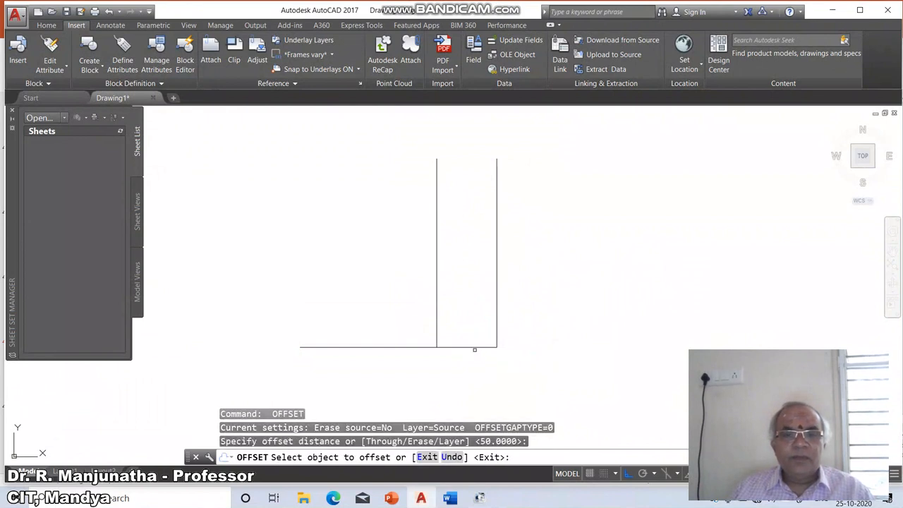
pyautogui.click(475, 347)
pyautogui.click(480, 311)
pyautogui.press('Return')
# - Fillet the offset horizontal and vertical lines with radius 0 to form the square's top-left corner
pyautogui.write('F')
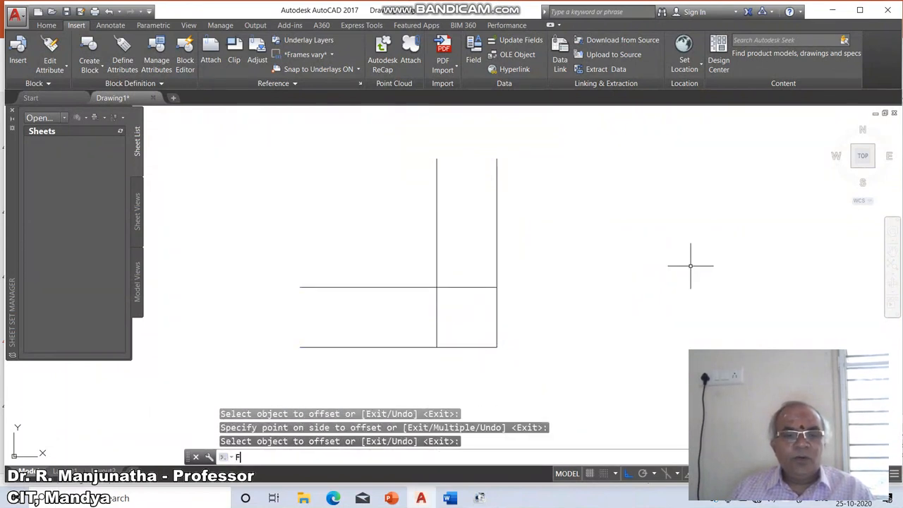
pyautogui.press('Return')
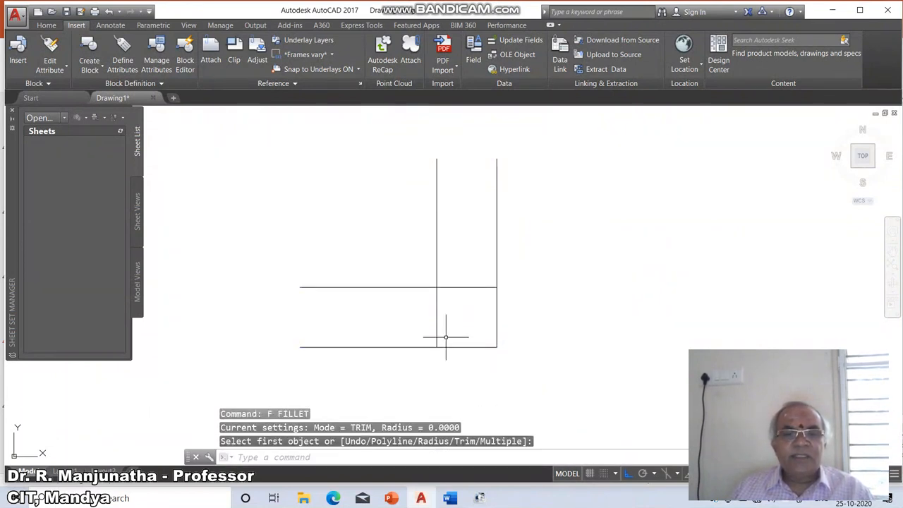
pyautogui.press('Return')
pyautogui.click(448, 289)
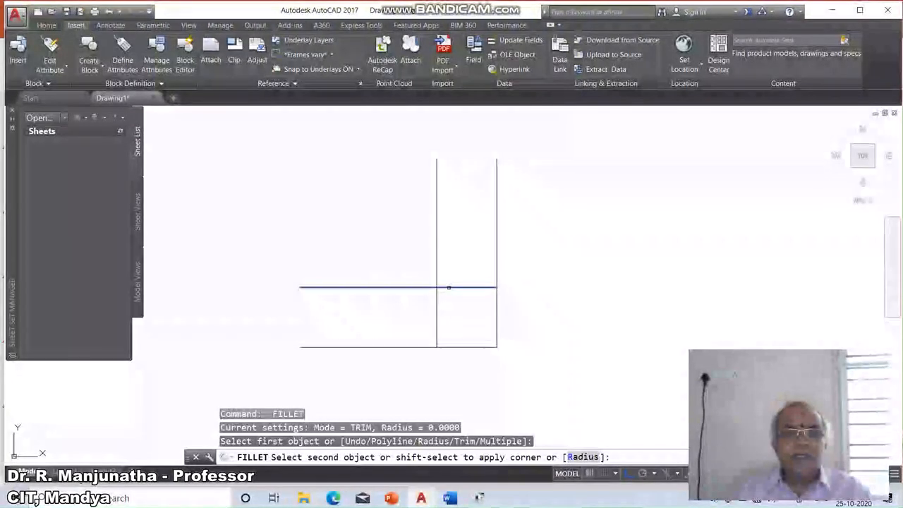
pyautogui.click(434, 299)
pyautogui.click(436, 302)
# - Fillet the top-right and bottom-left corners with radius 0 to complete the square
pyautogui.press('Return')
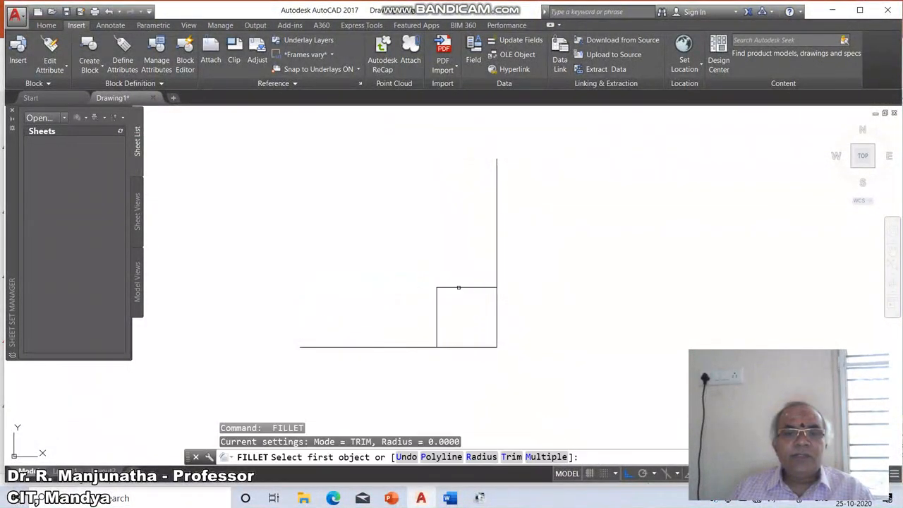
pyautogui.click(478, 288)
pyautogui.click(495, 299)
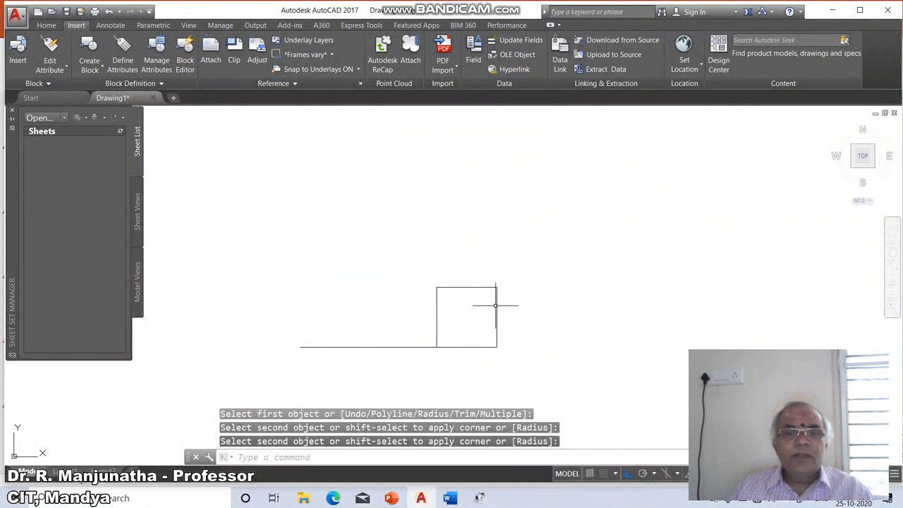
pyautogui.press('Return')
pyautogui.click(434, 340)
pyautogui.click(447, 346)
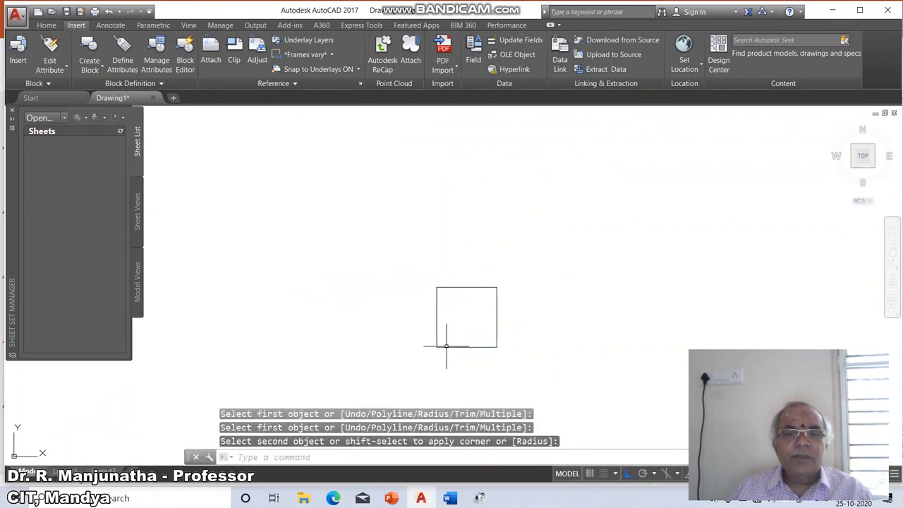
# - Scale the square by a factor of 2 about its lower-left intersection using a crossing selection, checking the factor on the PowerPoint slide
pyautogui.write('sc')
pyautogui.press('Return')
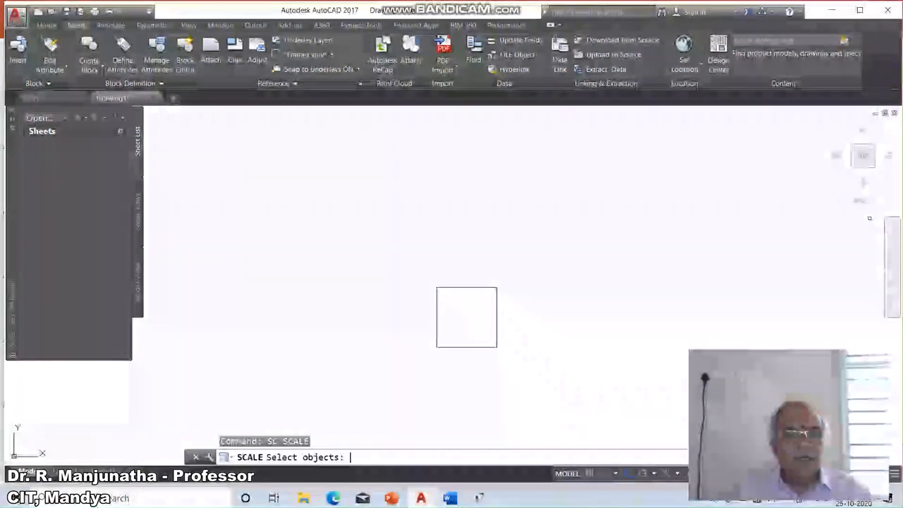
pyautogui.press('Return')
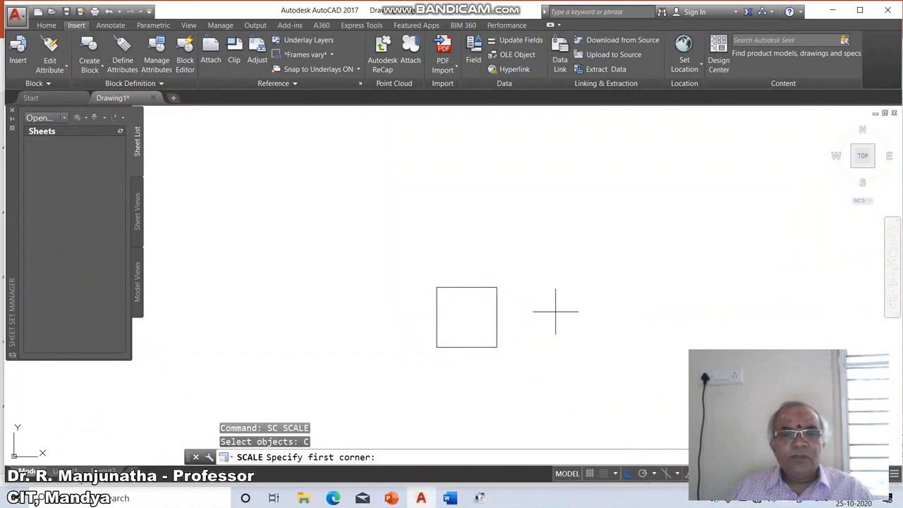
pyautogui.click(413, 264)
pyautogui.click(544, 345)
pyautogui.press('Return')
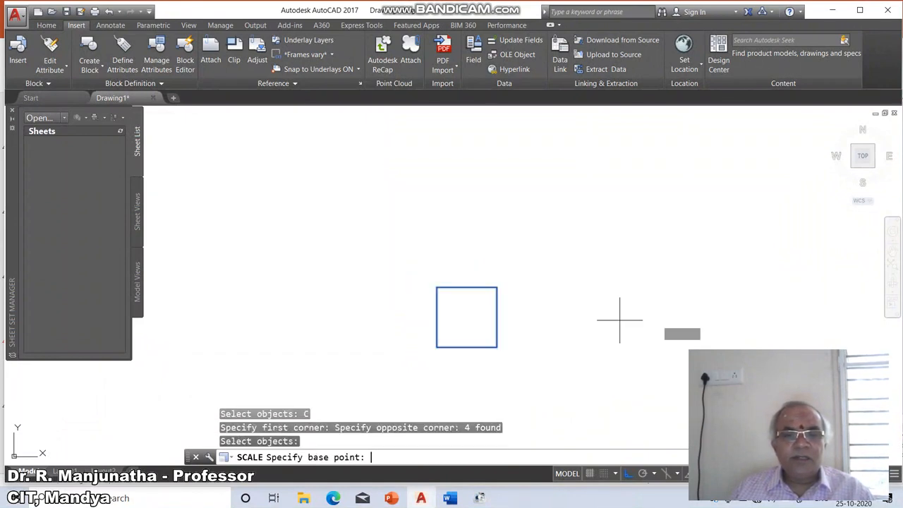
pyautogui.write('int')
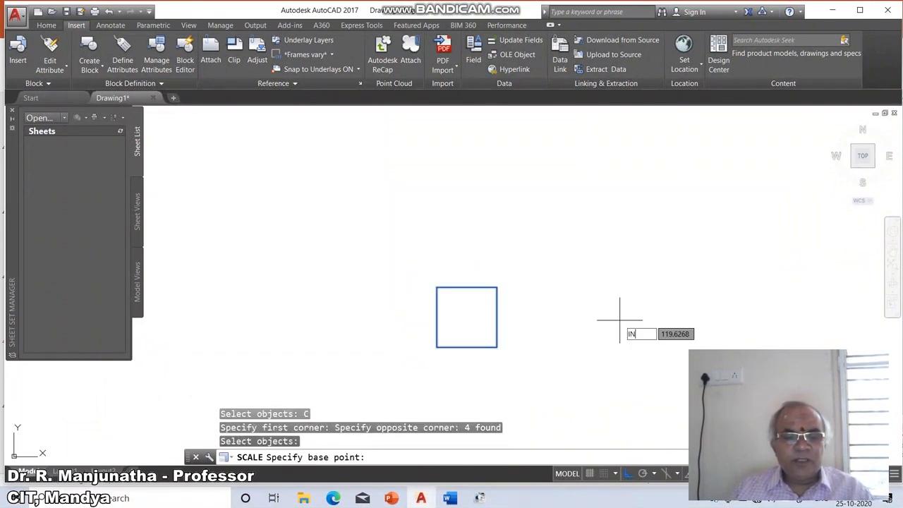
pyautogui.press('Return')
pyautogui.click(436, 347)
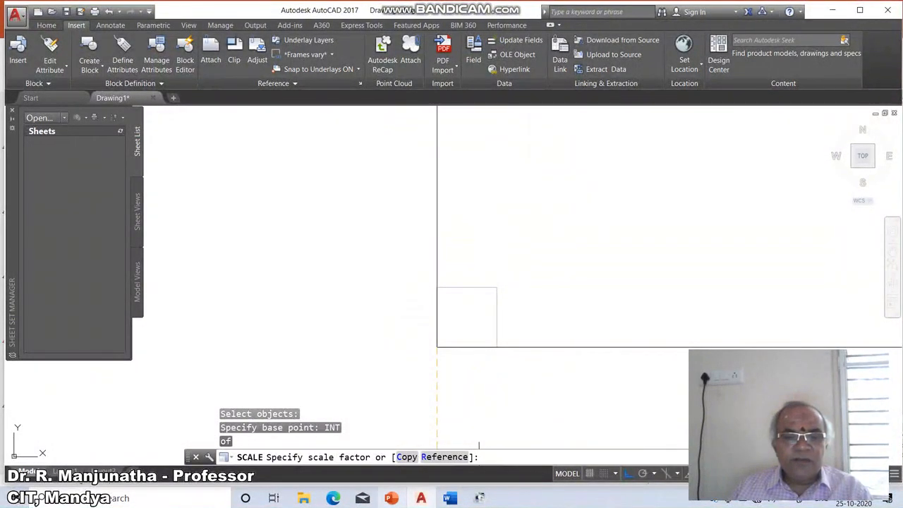
pyautogui.click(391, 498)
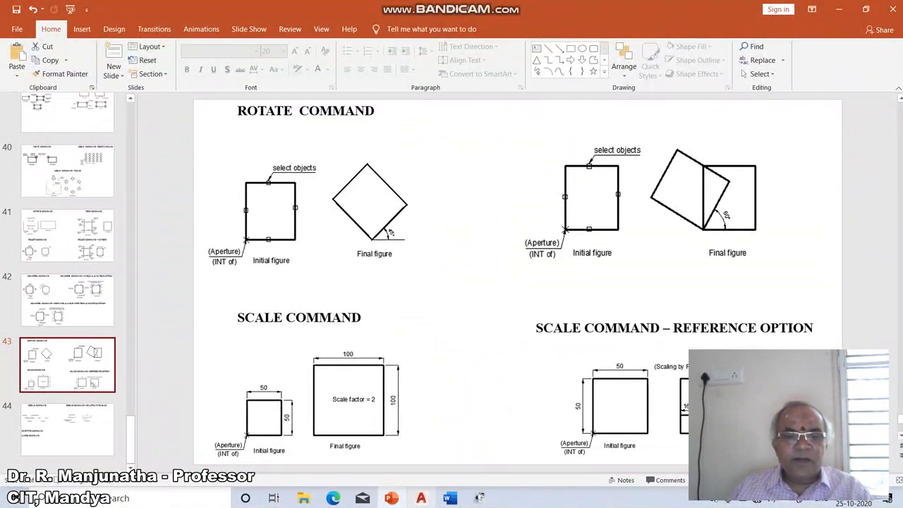
pyautogui.hotkey('alt', 'Tab')
pyautogui.write('2')
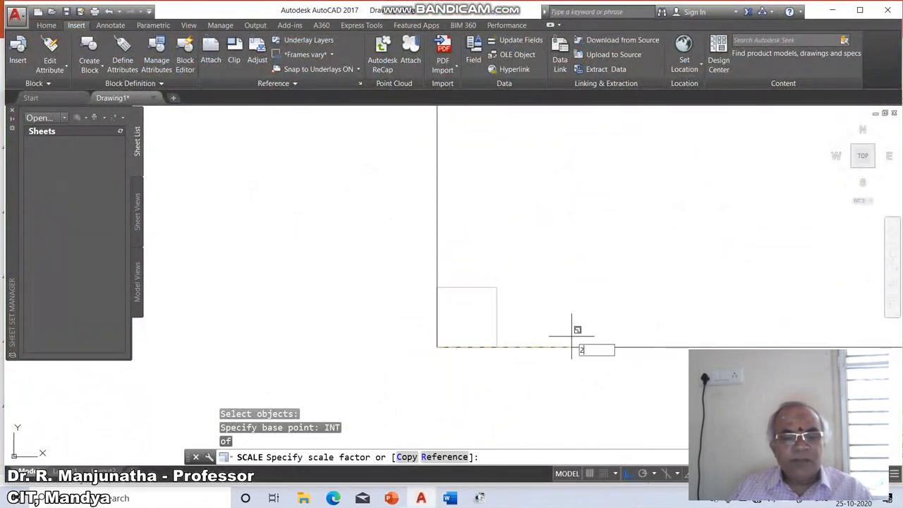
pyautogui.press('Return')
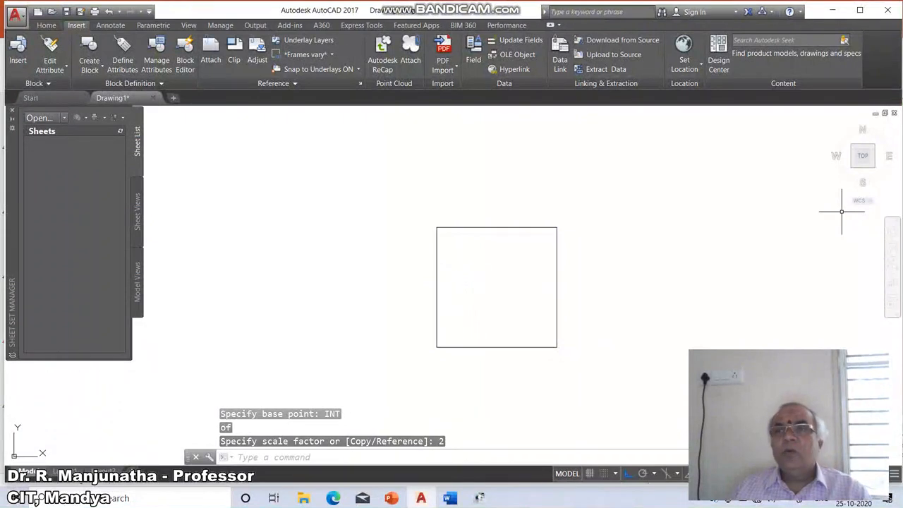
# - Add a horizontal dimension to the square's bottom line and place it below the square
pyautogui.write('DIM')
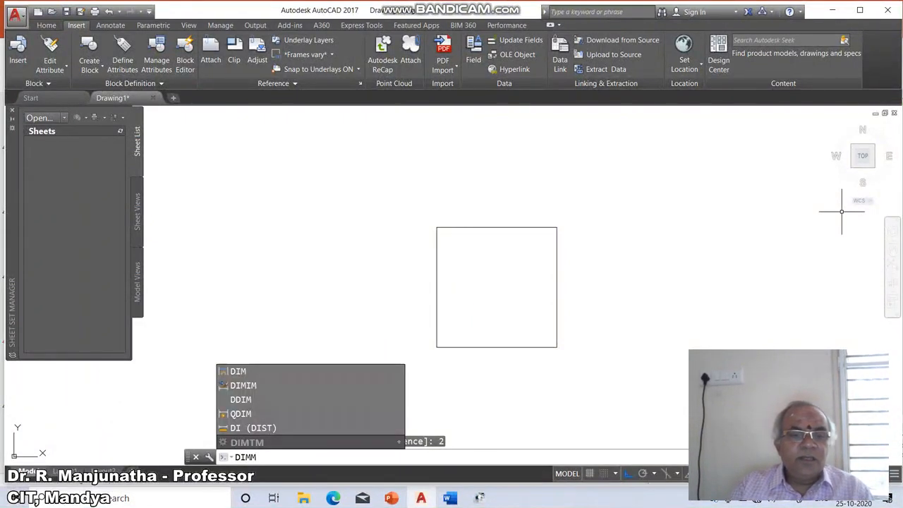
pyautogui.write('HORIZONTAL')
pyautogui.press('Return')
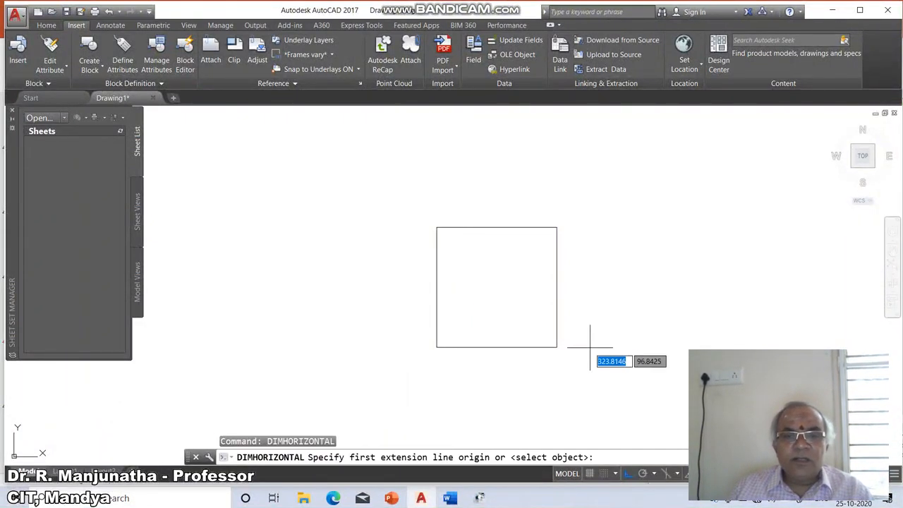
pyautogui.press('Return')
pyautogui.click(503, 347)
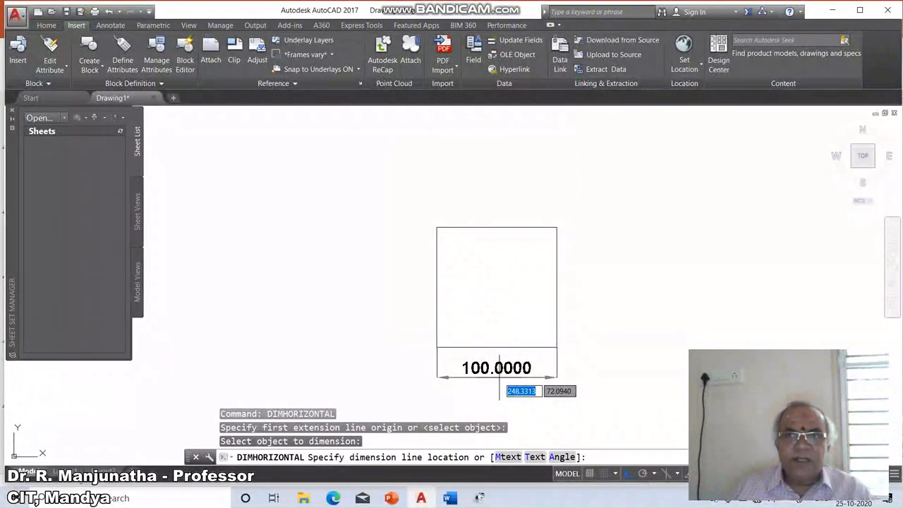
pyautogui.click(499, 378)
# - Add a vertical dimension to the square's right side and place it outside the square
pyautogui.write('VE')
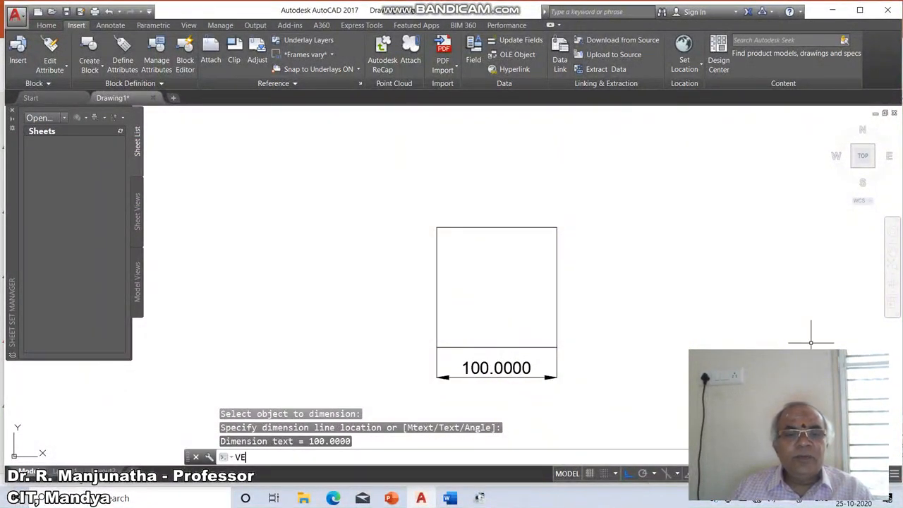
pyautogui.press('Escape')
pyautogui.write('DIMVER')
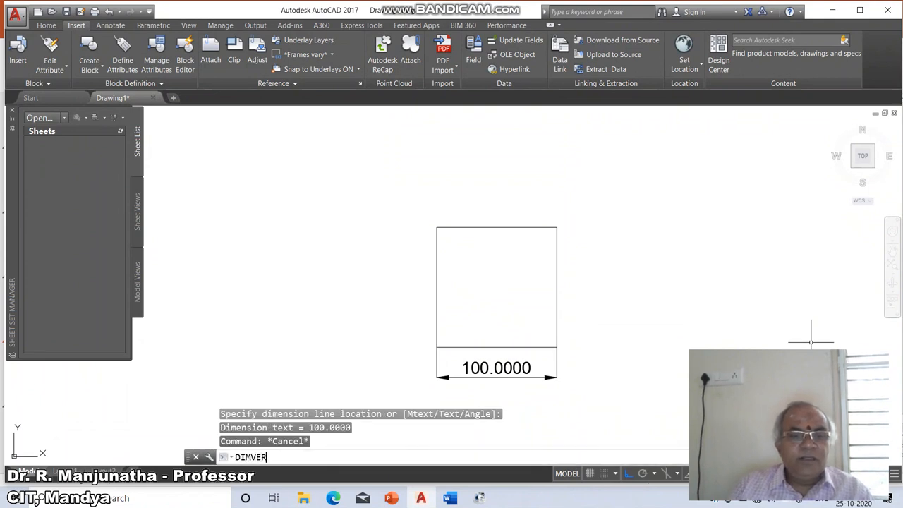
pyautogui.press('Return')
pyautogui.press('Return')
pyautogui.click(557, 285)
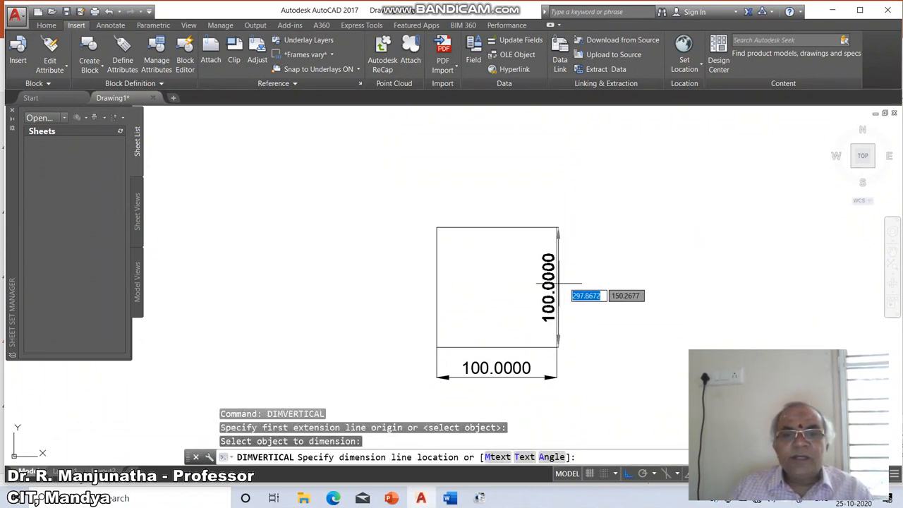
pyautogui.click(593, 284)
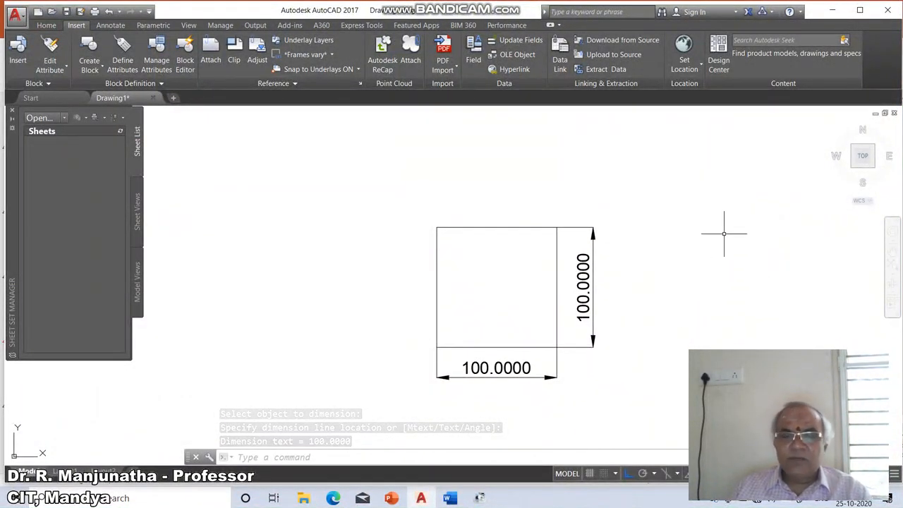
# - Switch to PowerPoint to review the slide's Scale command examples, including the Reference option, and return to AutoCAD
pyautogui.write('e')
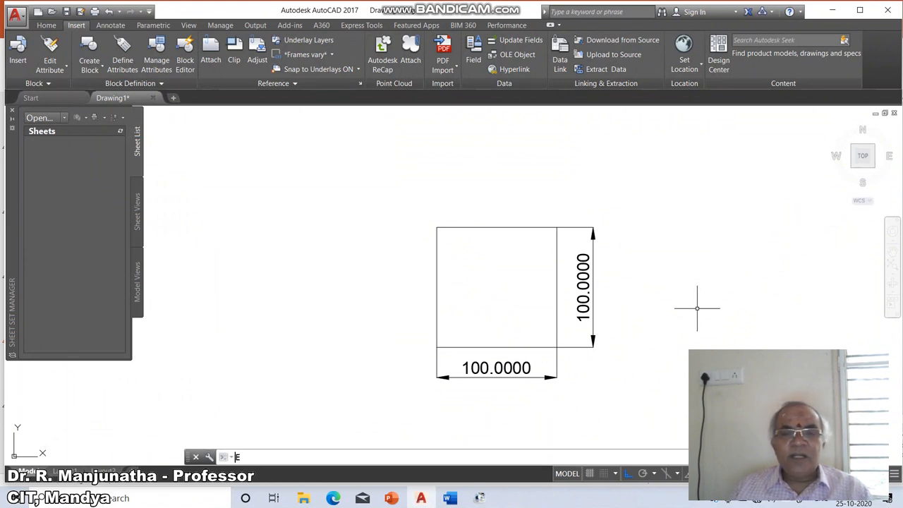
pyautogui.press('Return')
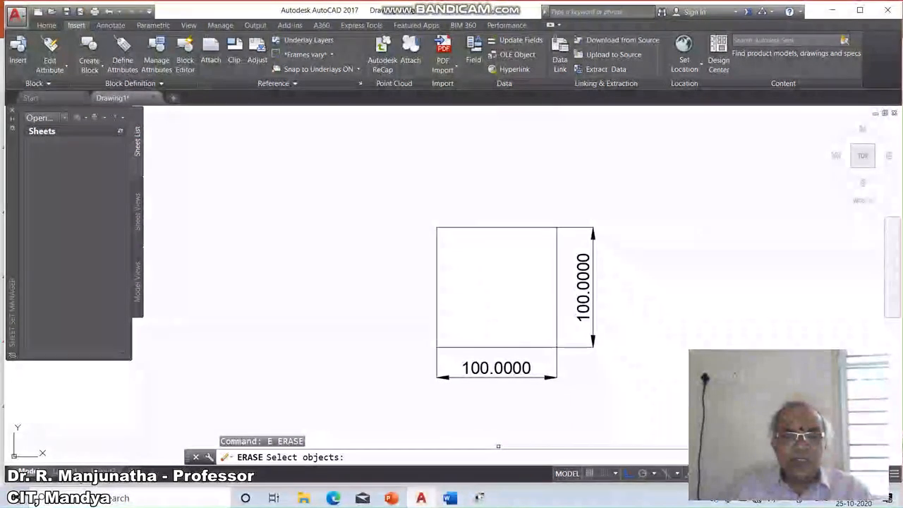
pyautogui.click(392, 498)
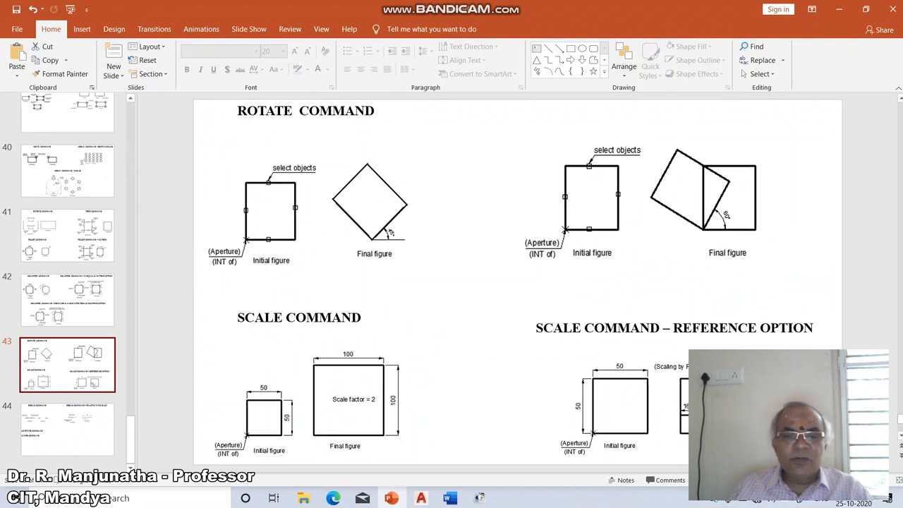
pyautogui.click(421, 498)
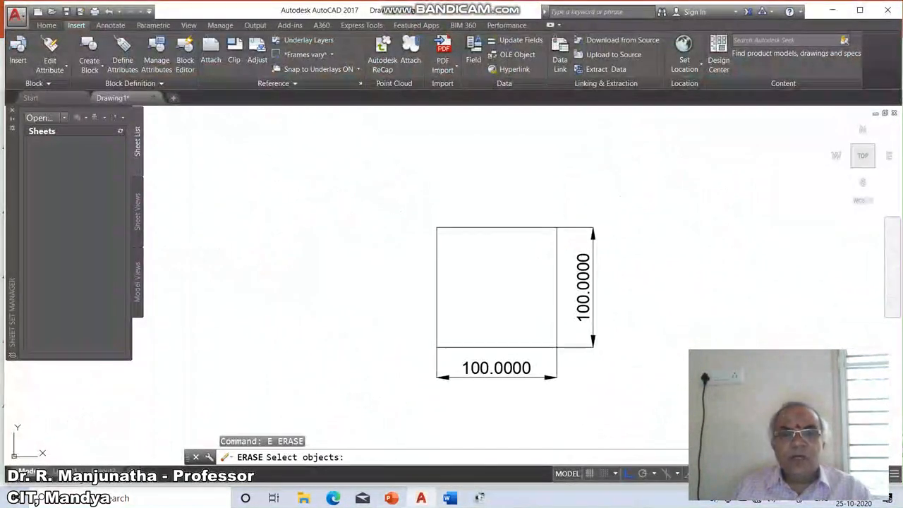
pyautogui.write('u')
pyautogui.press('Return')
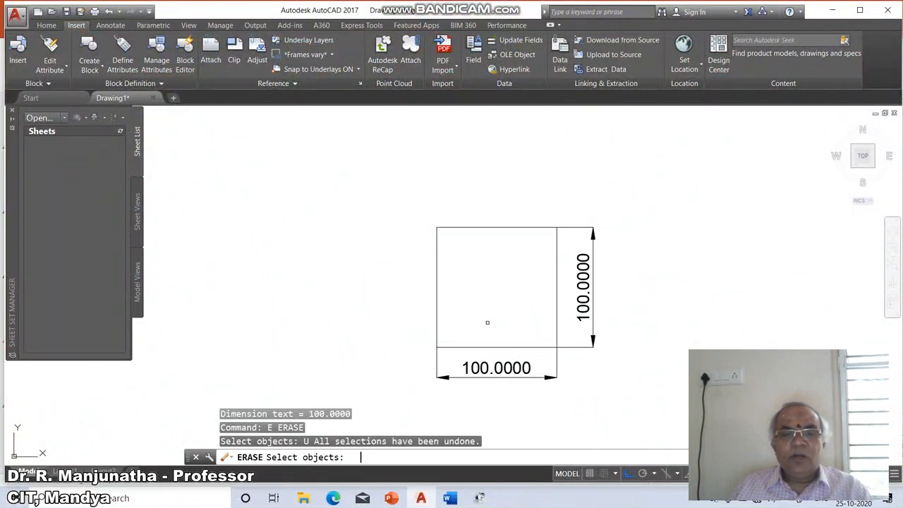
pyautogui.press('Return')
pyautogui.press('Return')
pyautogui.press('Escape')
pyautogui.press('Escape')
pyautogui.press('Escape')
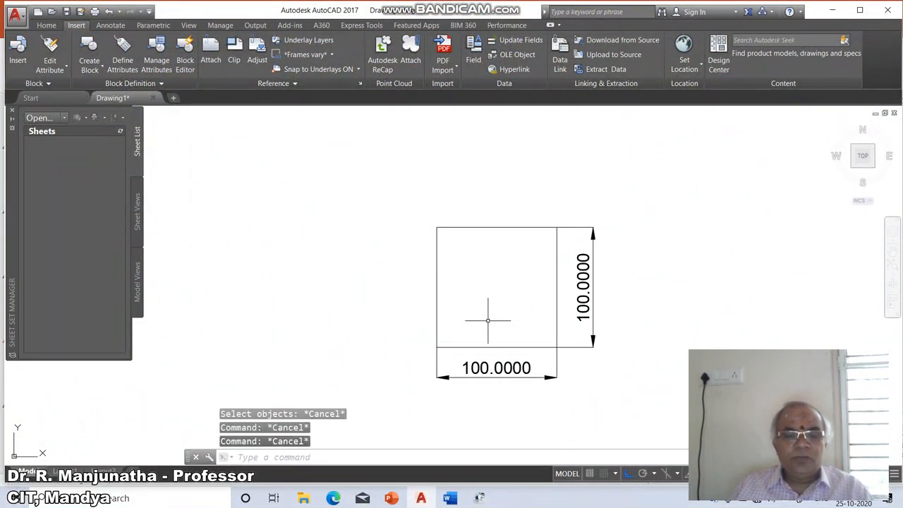
# - Undo the vertical dimension, the horizontal dimension and the scaling of the square
pyautogui.write('u')
pyautogui.press('Return')
pyautogui.write('u')
pyautogui.press('Return')
pyautogui.write('u')
pyautogui.press('Return')
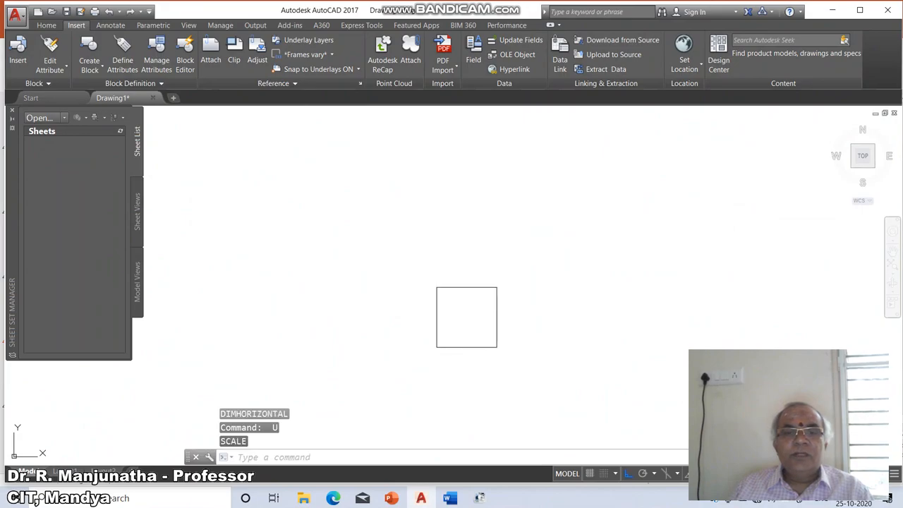
# - Scale the square from its lower-left corner using the Reference option, with reference length 2 and new length 0.5
pyautogui.write('sc')
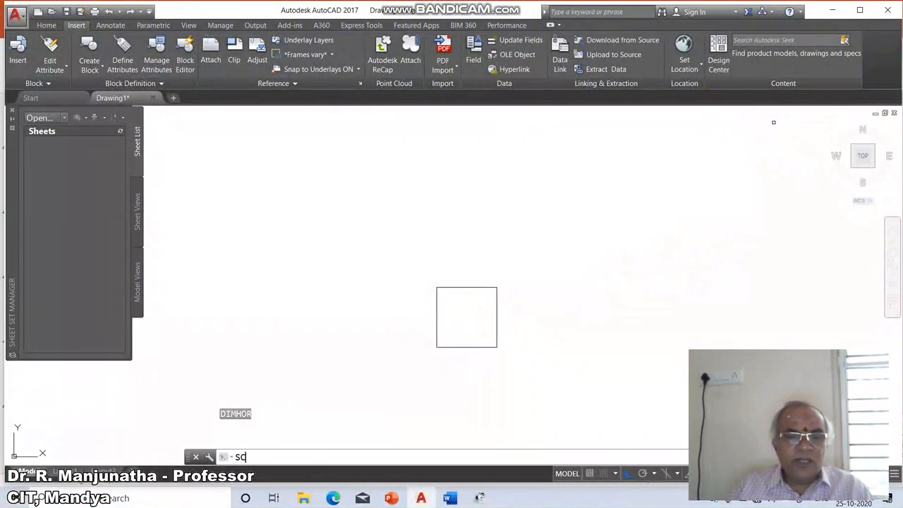
pyautogui.press('Return')
pyautogui.write('c')
pyautogui.press('Return')
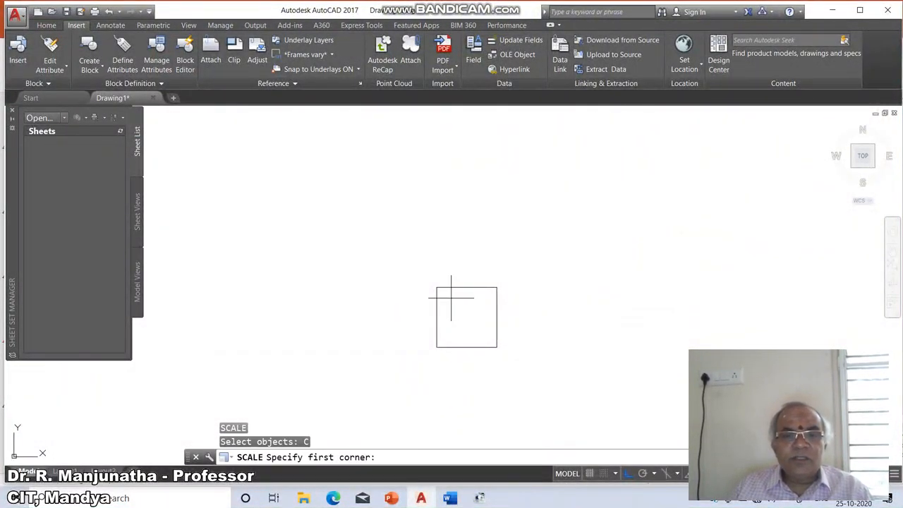
pyautogui.click(418, 279)
pyautogui.click(550, 373)
pyautogui.press('Return')
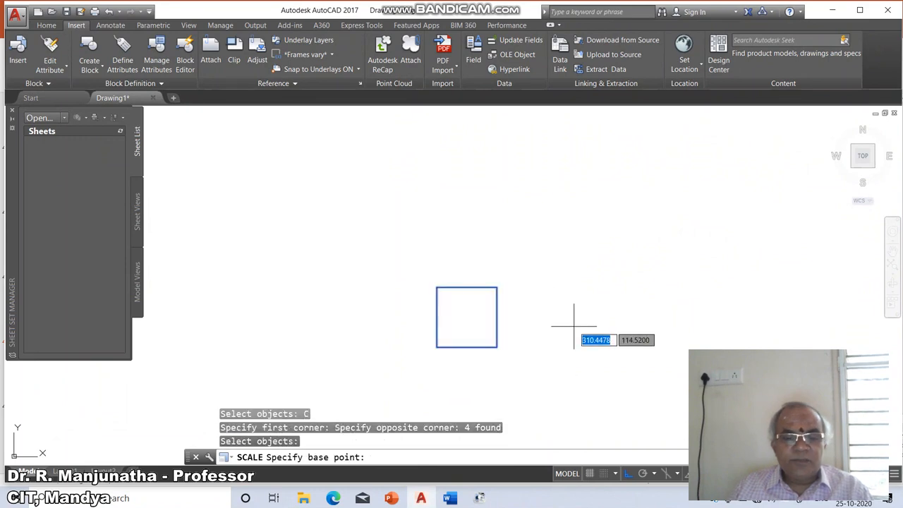
pyautogui.write('int')
pyautogui.press('Return')
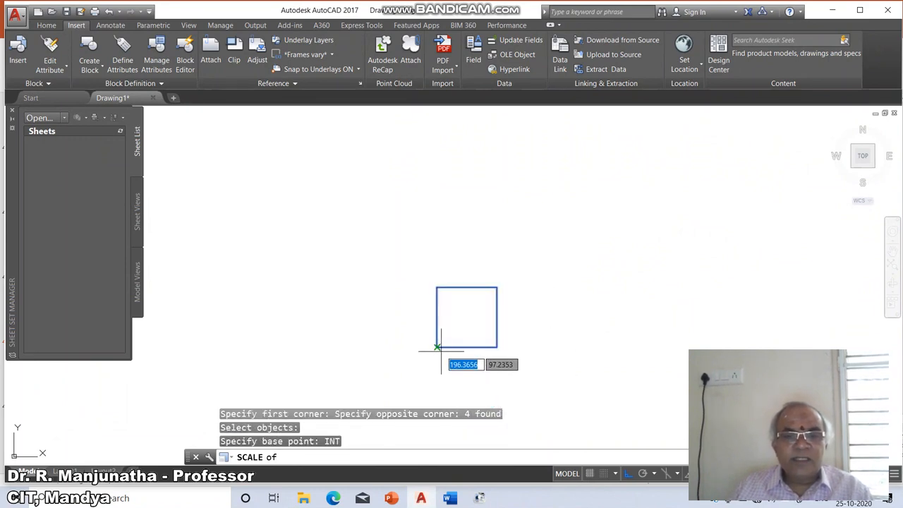
pyautogui.click(437, 348)
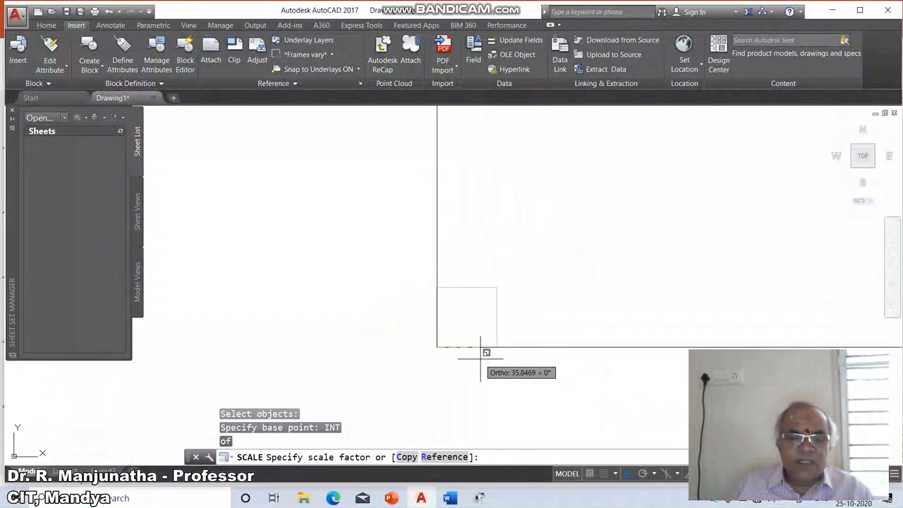
pyautogui.write('R')
pyautogui.press('Return')
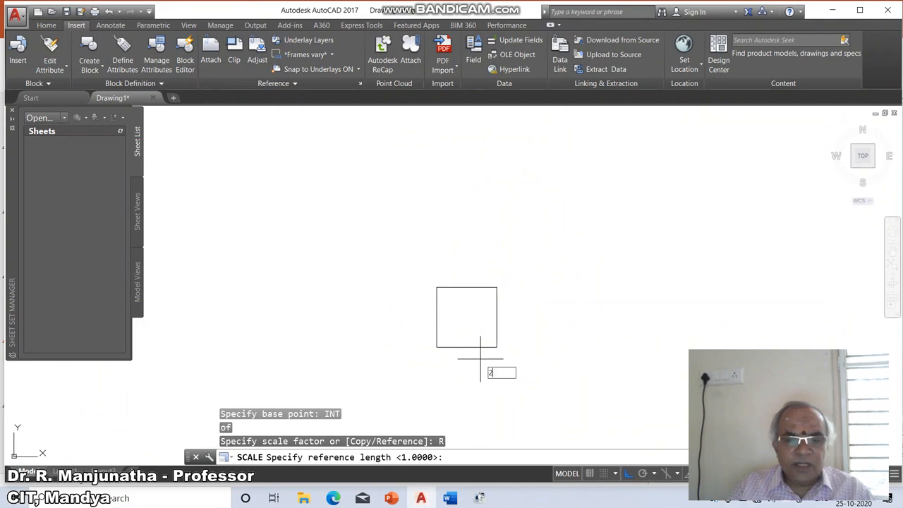
pyautogui.press('Return')
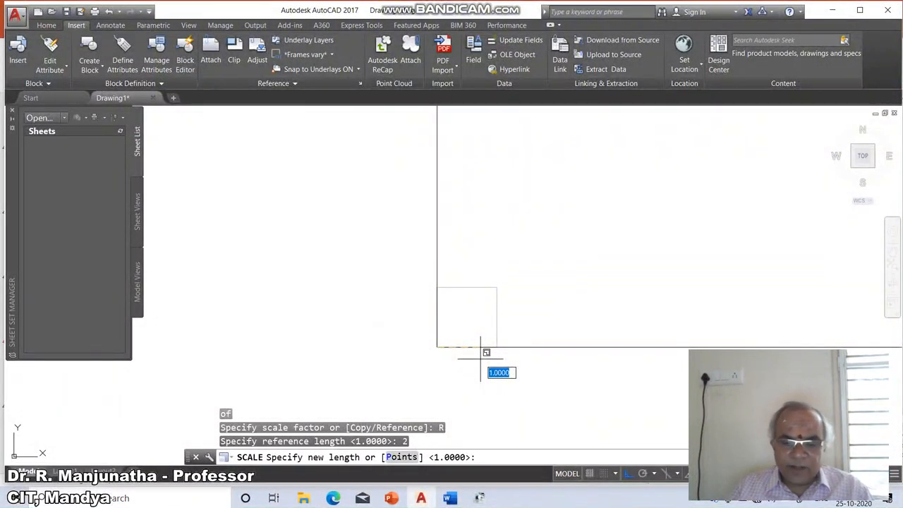
pyautogui.write('.5')
pyautogui.press('Return')
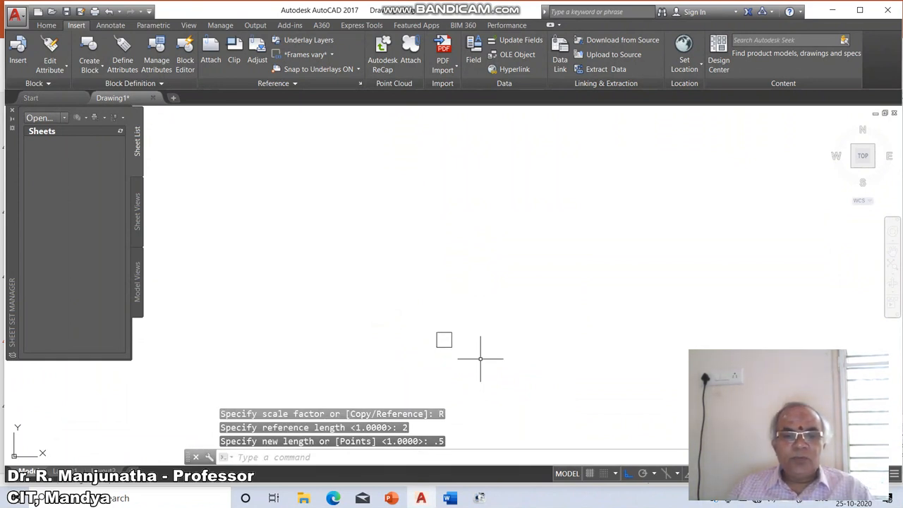
# - Try to add a horizontal dimension to the bottom line of the scaled square
pyautogui.write('DIM')
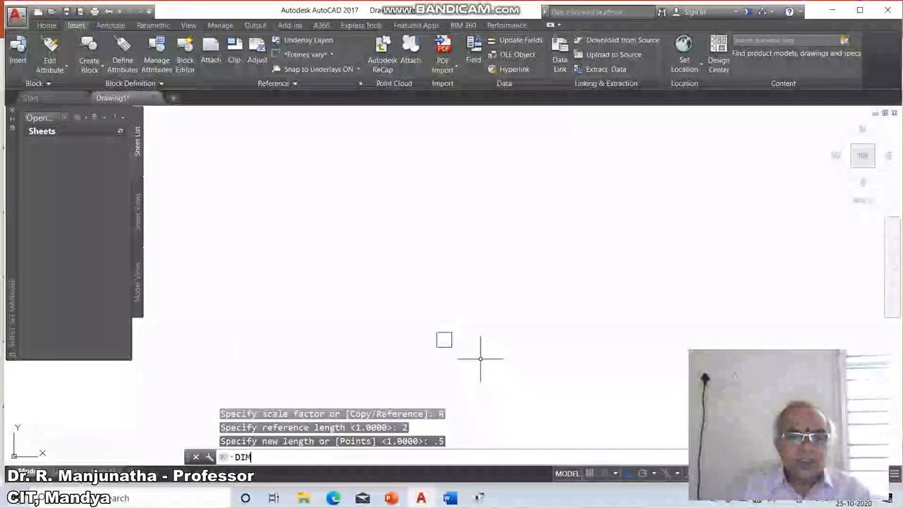
pyautogui.write('HORIZONTAL')
pyautogui.press('Return')
pyautogui.press('Return')
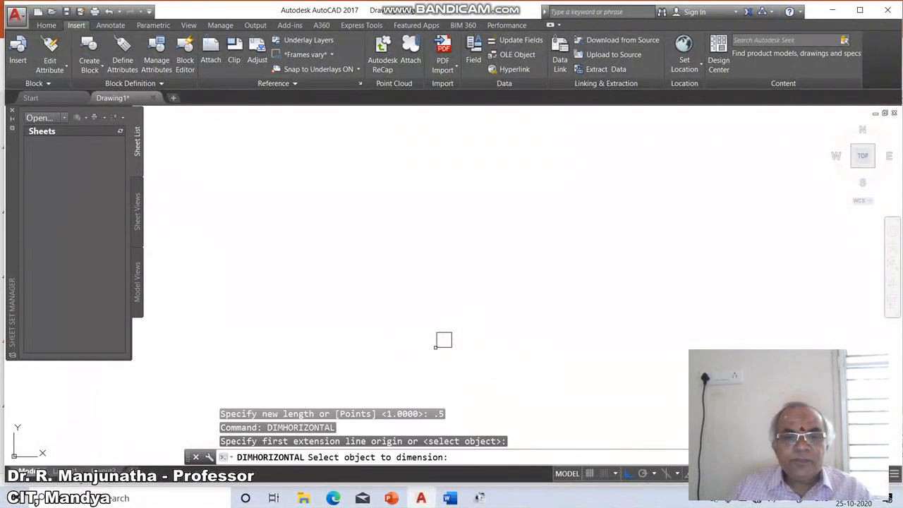
pyautogui.click(444, 340)
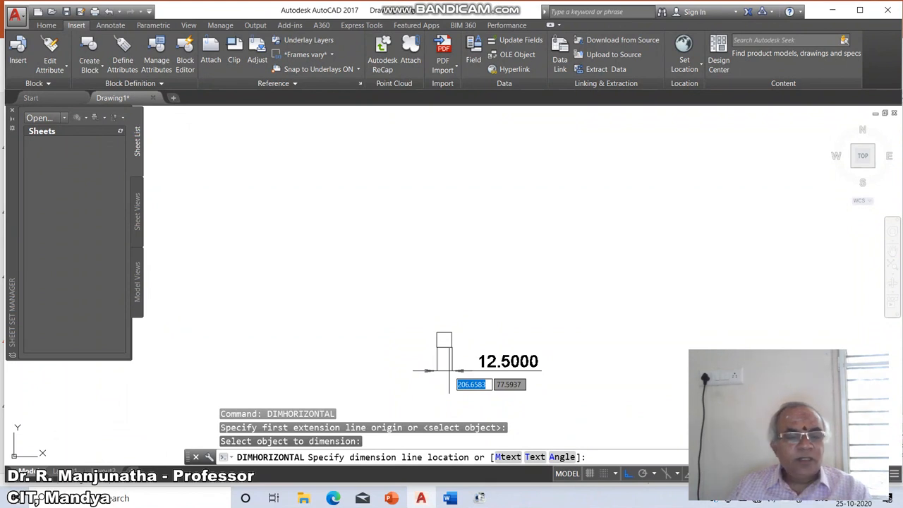
pyautogui.press('Escape')
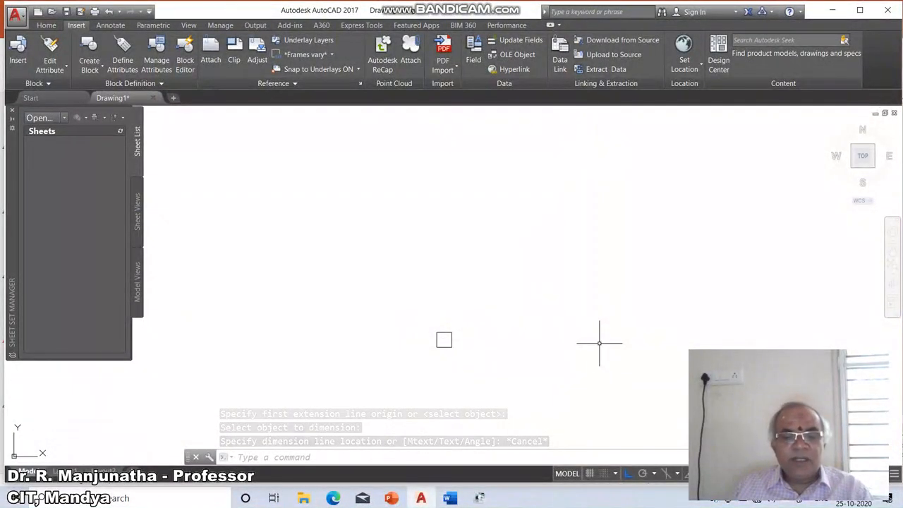
# - Undo the horizontal dimension command and the reference scaling of the square
pyautogui.write('u')
pyautogui.press('Return')
pyautogui.write('u')
pyautogui.press('Return')
# - Scale a copy of the square from its lower-left corner, combining the Copy and Reference options with reference length 1 and new length 0.5
pyautogui.write('sc')
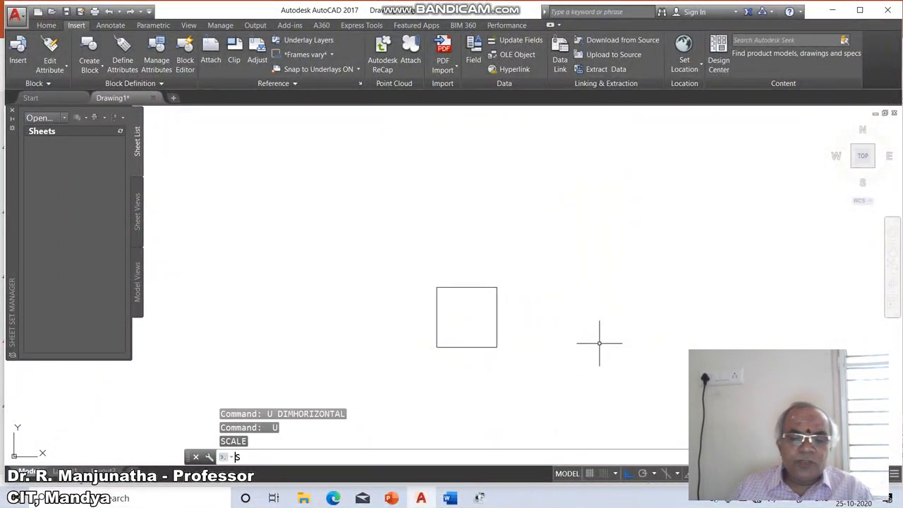
pyautogui.press('Return')
pyautogui.press('Return')
pyautogui.click(382, 244)
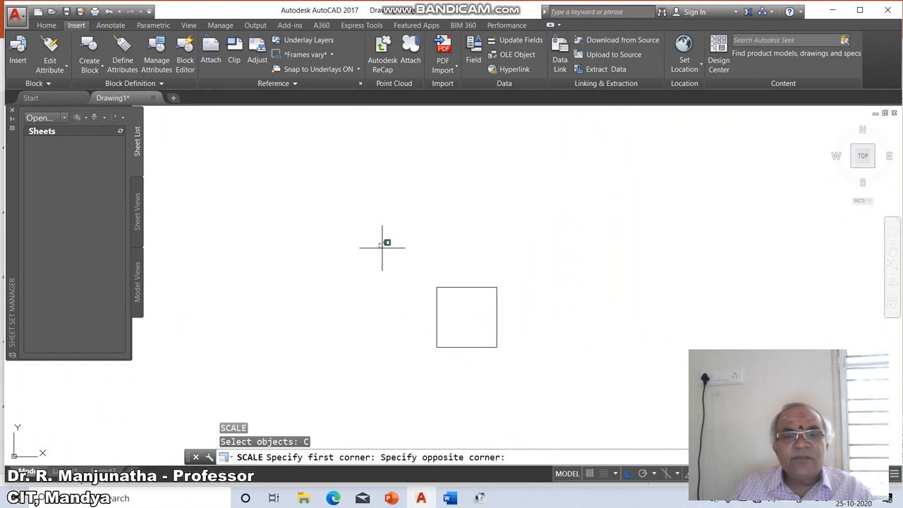
pyautogui.click(538, 375)
pyautogui.press('Return')
pyautogui.write('int')
pyautogui.press('Return')
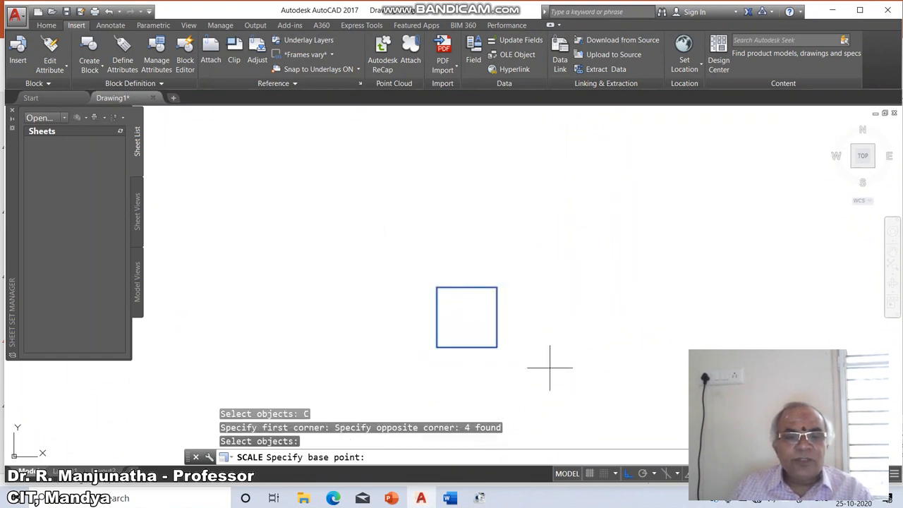
pyautogui.click(443, 345)
pyautogui.write('c')
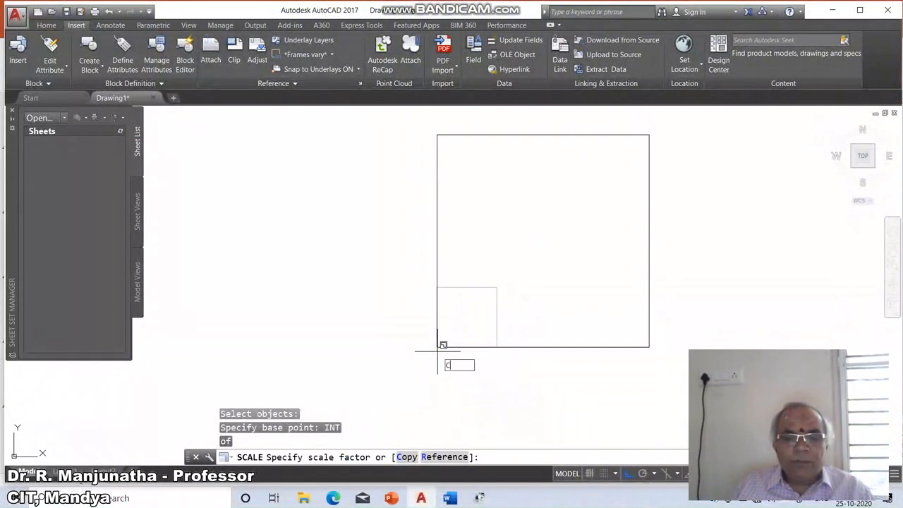
pyautogui.press('Return')
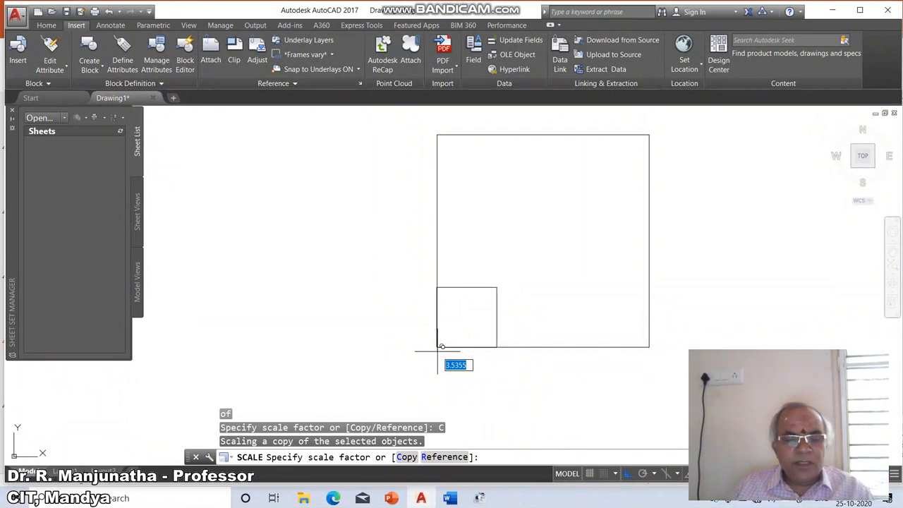
pyautogui.press('Return')
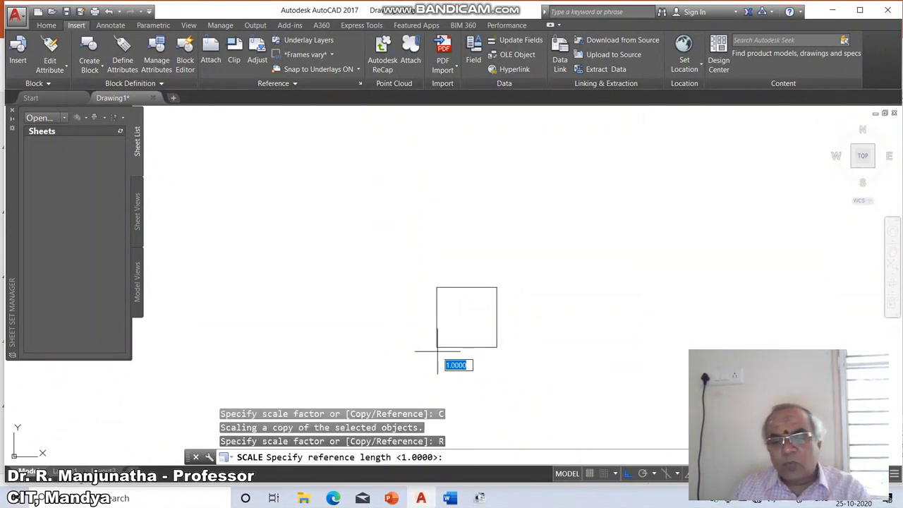
pyautogui.press('Return')
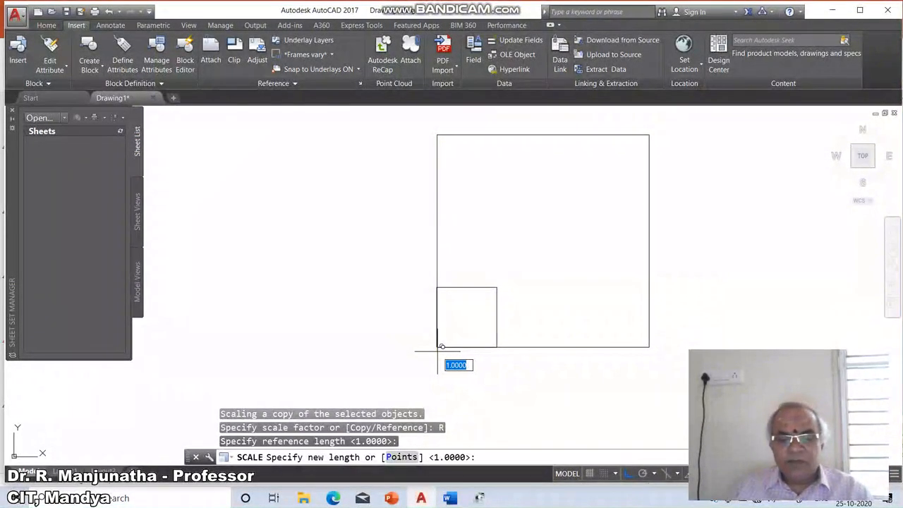
pyautogui.write('.5')
pyautogui.press('Return')
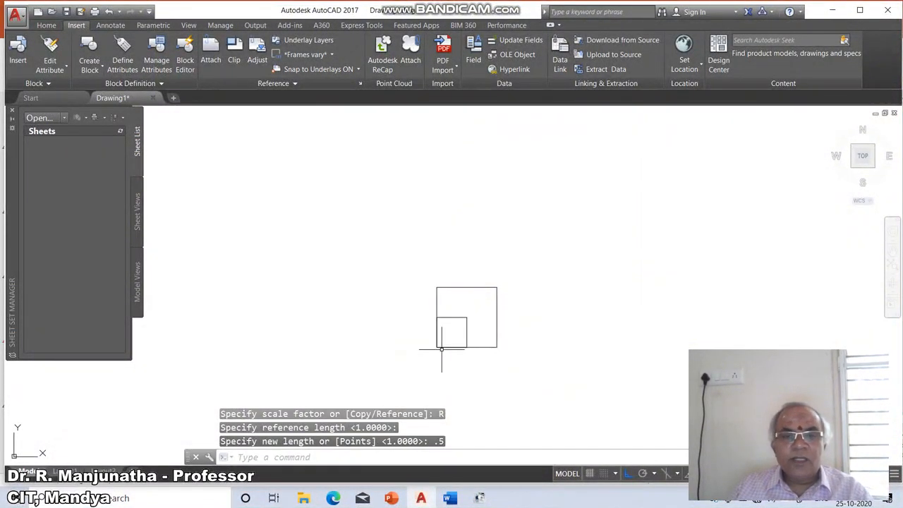
pyautogui.press('Escape')
pyautogui.press('Escape')
pyautogui.press('Escape')
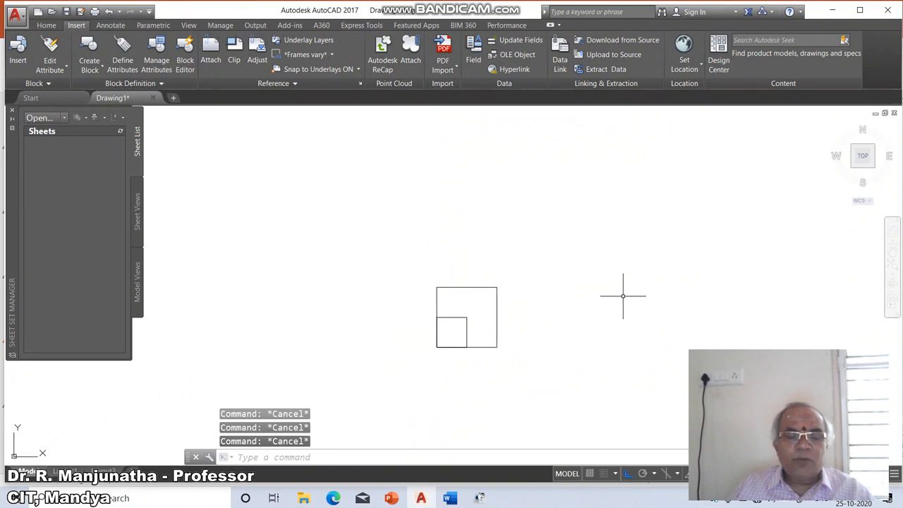
pyautogui.write('di')
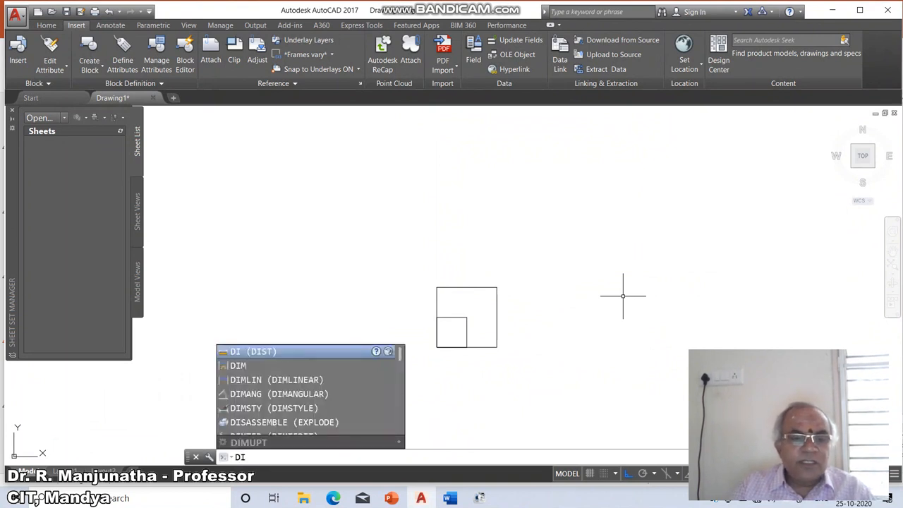
pyautogui.press('Return')
pyautogui.write('nea')
pyautogui.press('Return')
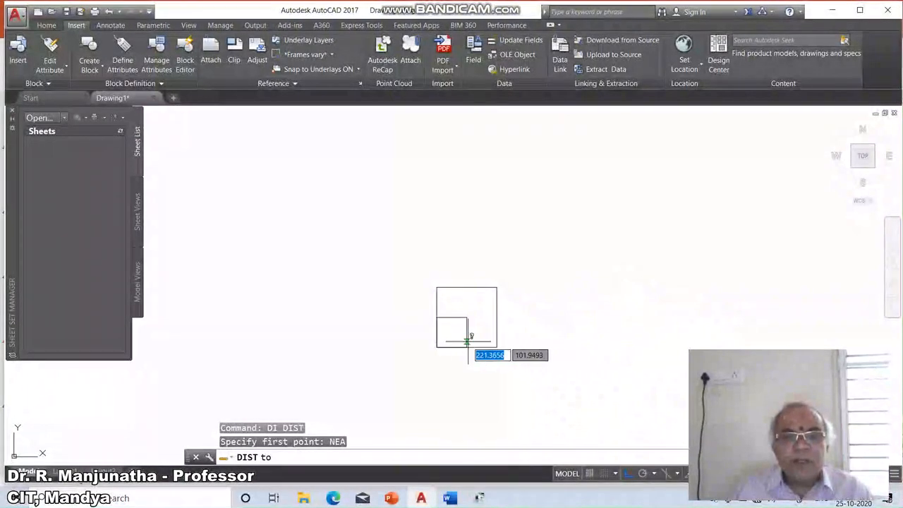
pyautogui.press('Escape')
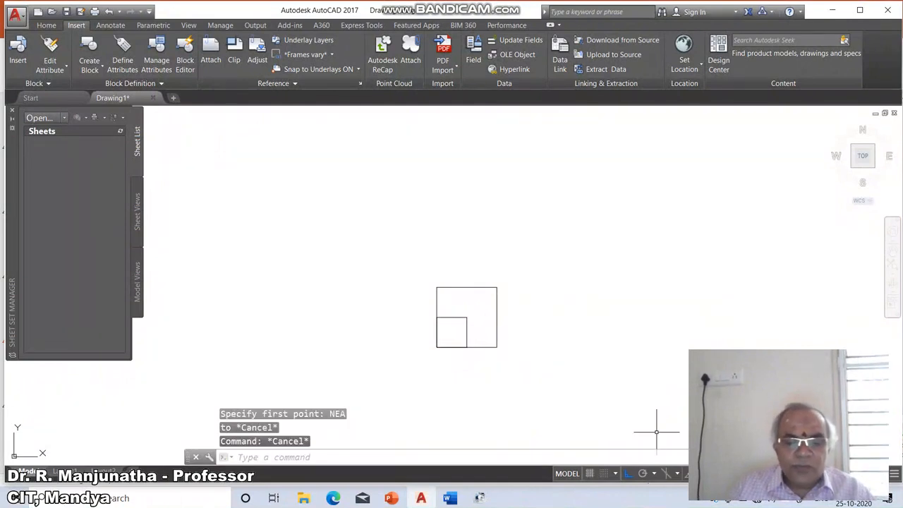
# - Add a horizontal dimension to the small square's top line and place it just above that line
pyautogui.write('DIMHO')
pyautogui.press('Return')
pyautogui.press('Return')
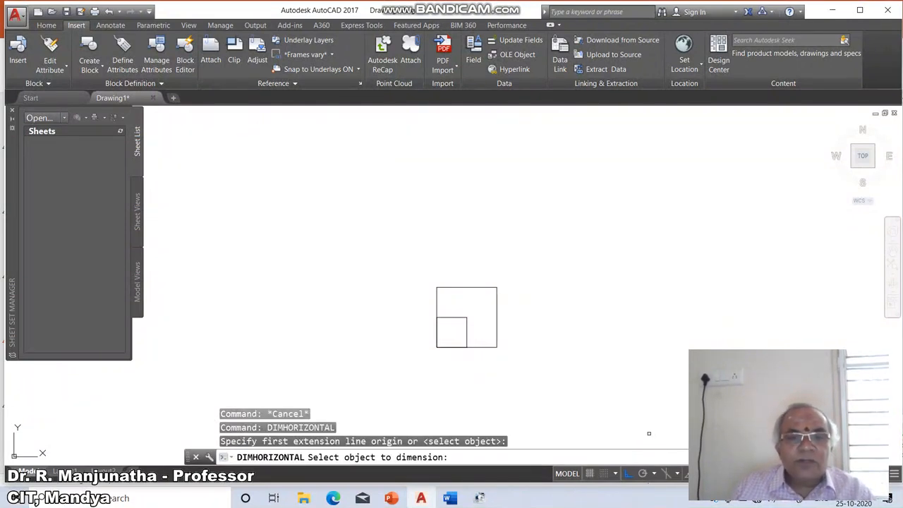
pyautogui.click(445, 318)
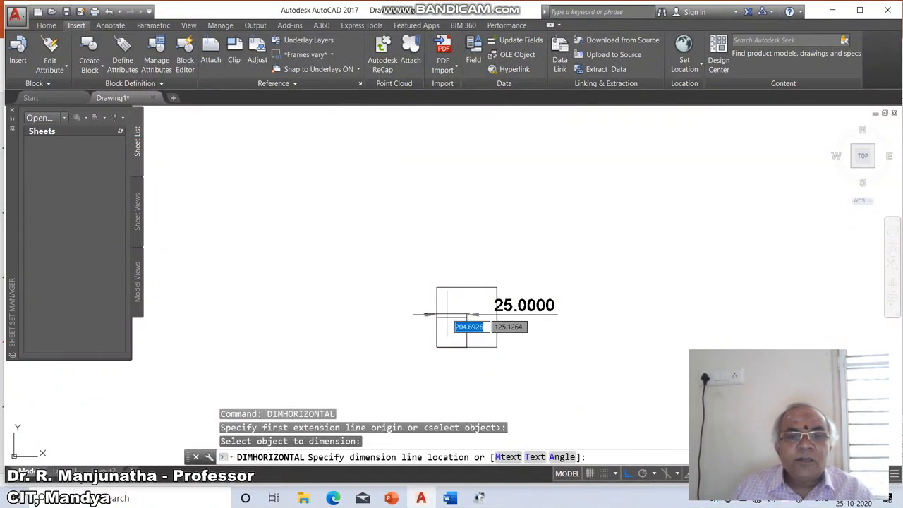
pyautogui.click(447, 308)
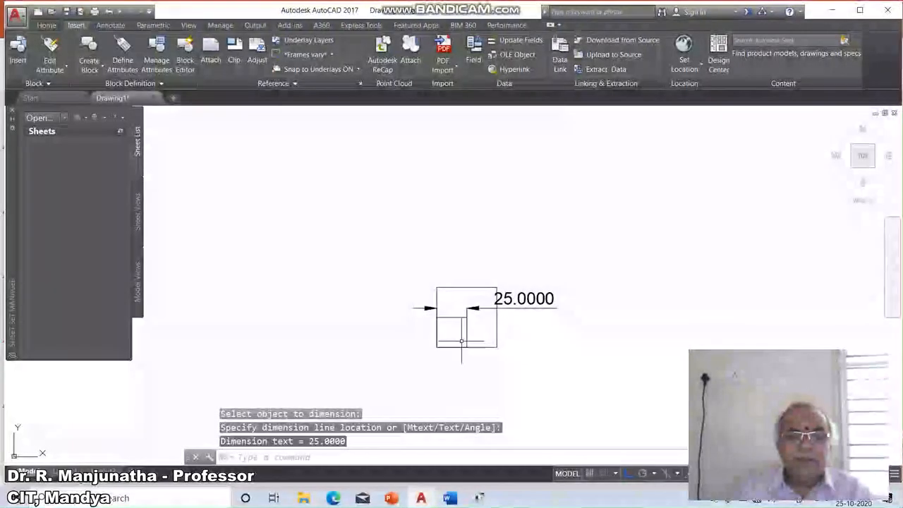
pyautogui.press('Return')
pyautogui.press('Return')
pyautogui.press('Escape')
pyautogui.press('Return')
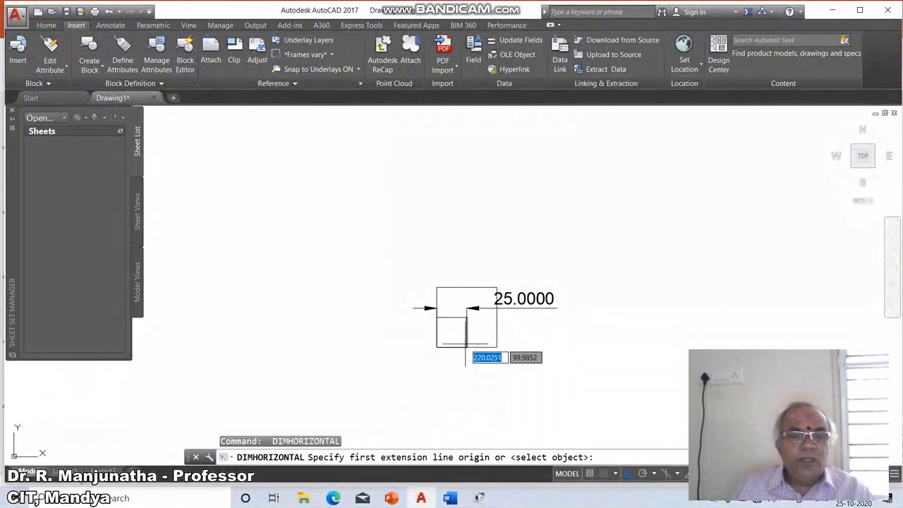
pyautogui.press('Escape')
# - Add a vertical dimension to the small square's right side and place it just inside the large square
pyautogui.write('DI')
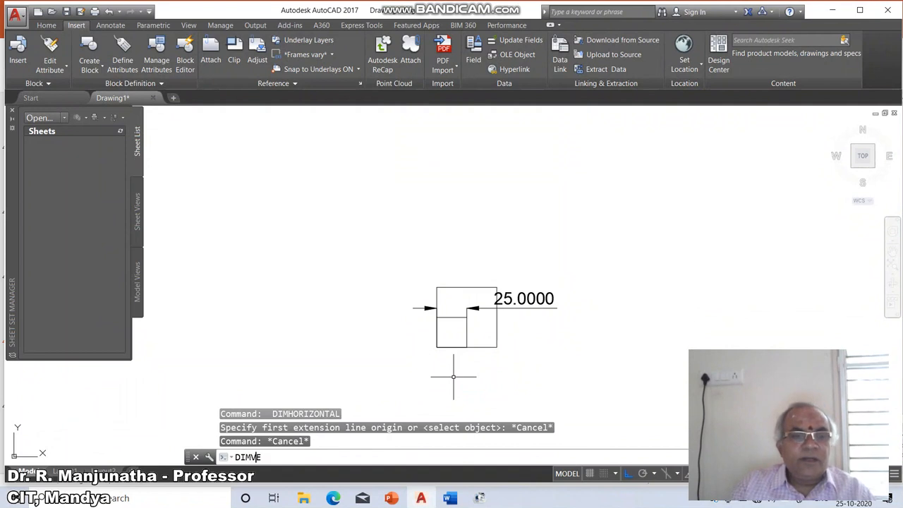
pyautogui.write('MVE')
pyautogui.press('Return')
pyautogui.press('Return')
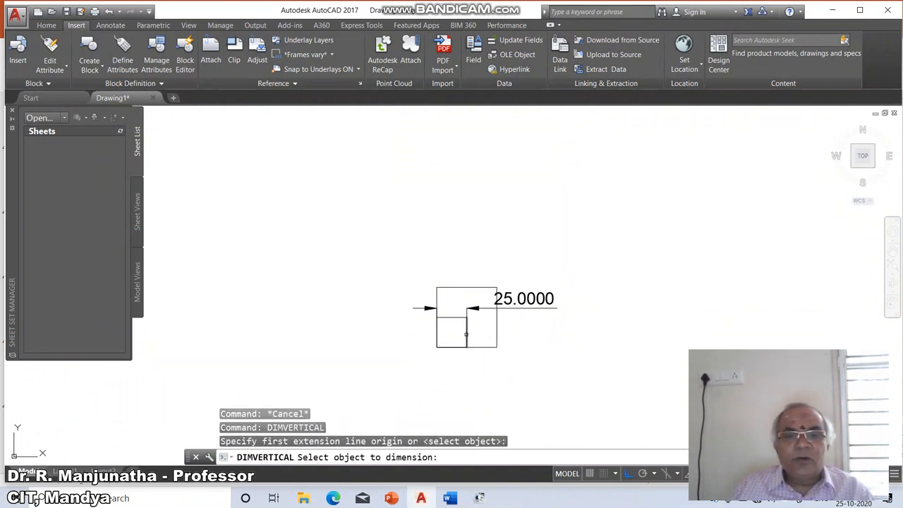
pyautogui.click(466, 335)
pyautogui.click(482, 336)
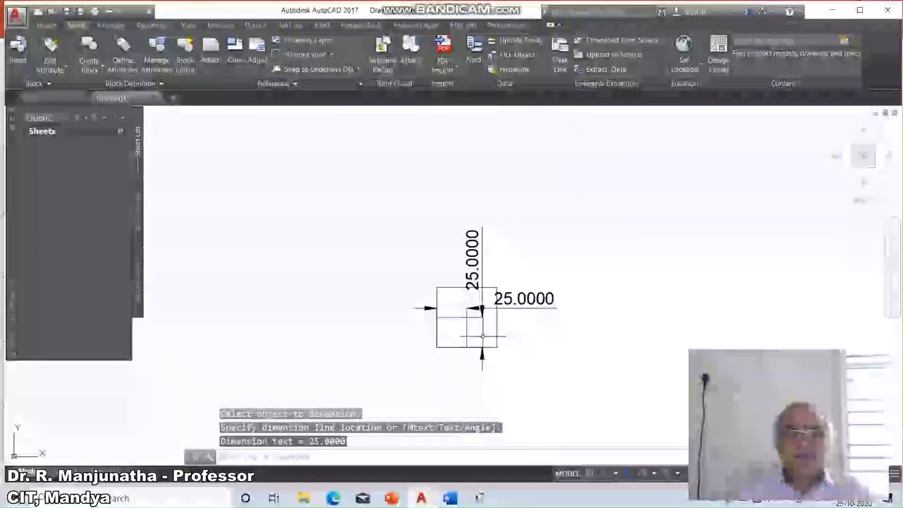
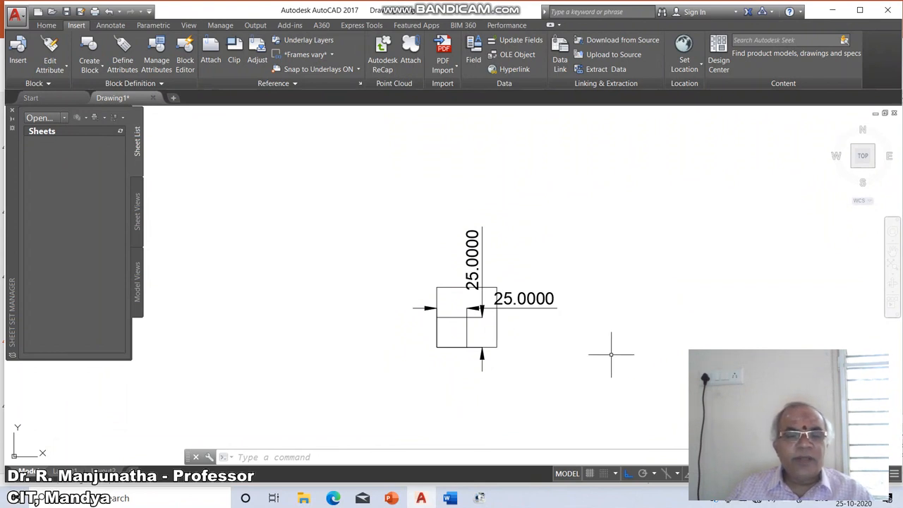
# - Erase both squares and their dimensions with a crossing selection
pyautogui.write('ERASE')
pyautogui.press('Return')
pyautogui.write('C')
pyautogui.press('Return')
pyautogui.click(378, 247)
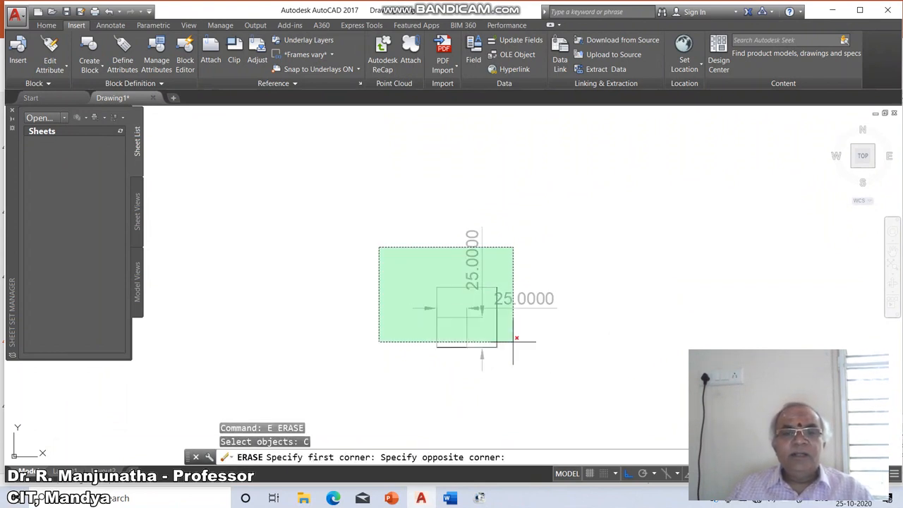
pyautogui.click(592, 364)
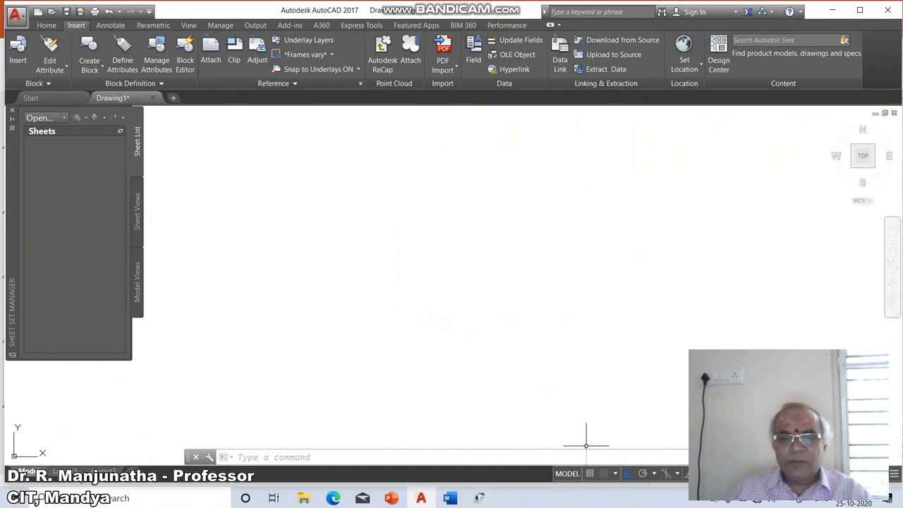
pyautogui.click(703, 498)
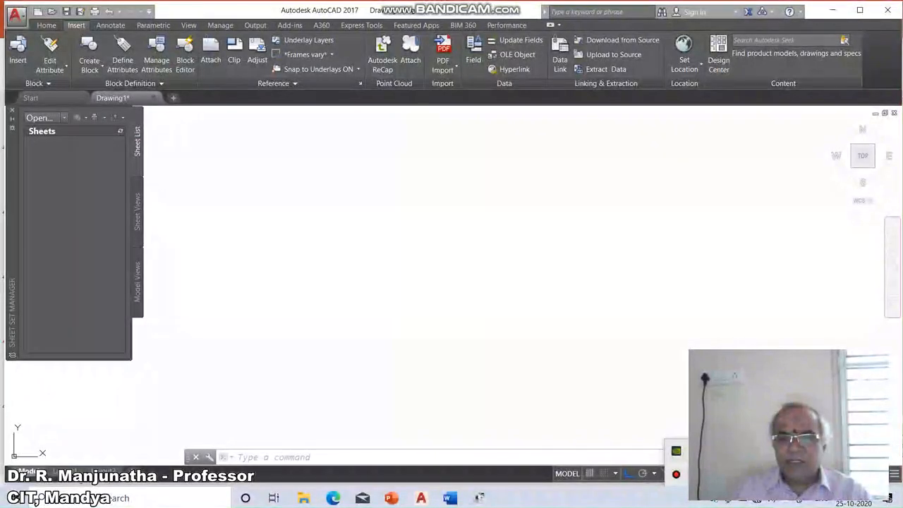
pyautogui.click(676, 474)
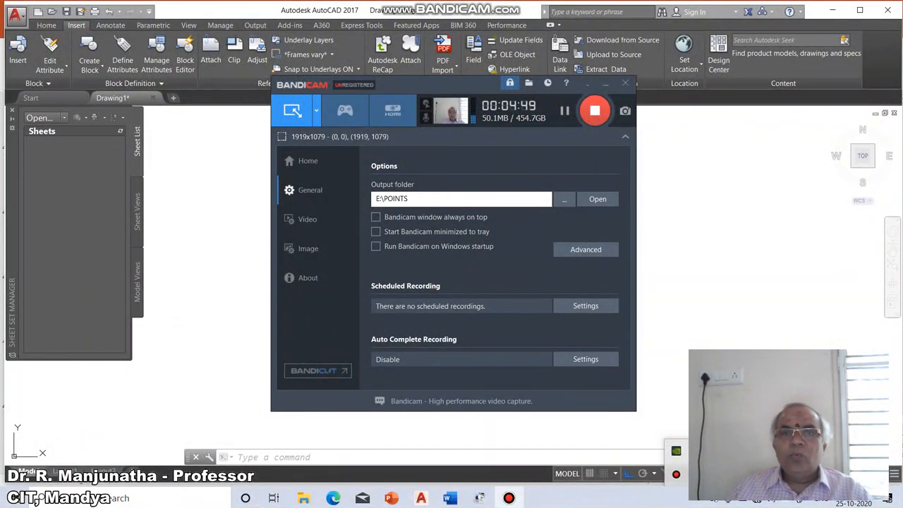
pyautogui.click(588, 83)
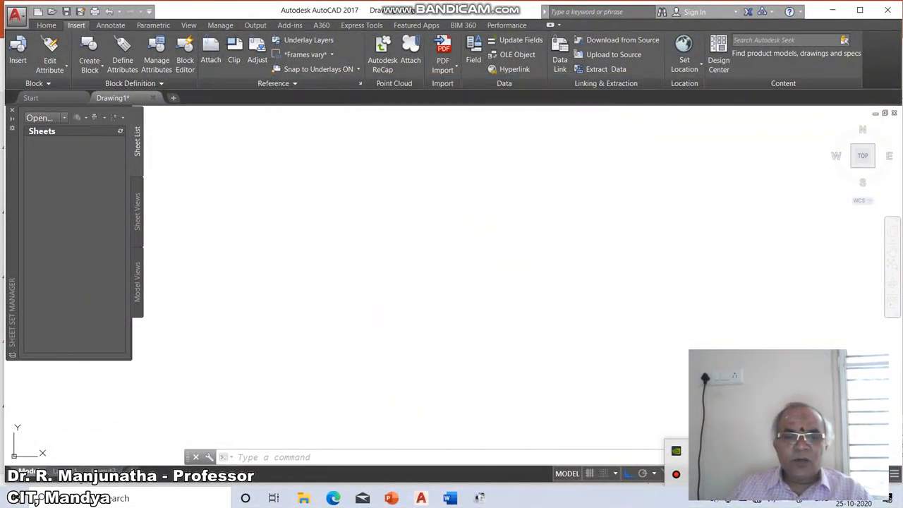
# - Switch to PowerPoint to view slide 44 on the Break command, and return to AutoCAD
pyautogui.click(392, 498)
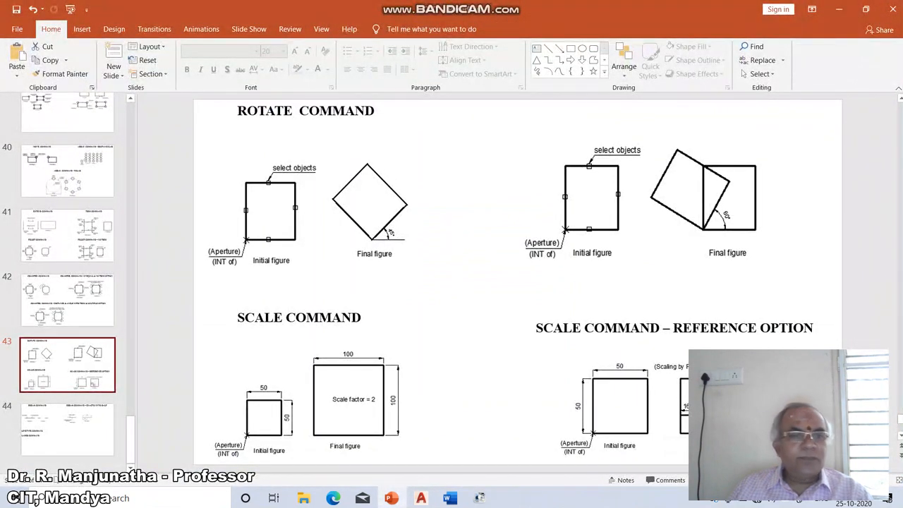
pyautogui.click(67, 429)
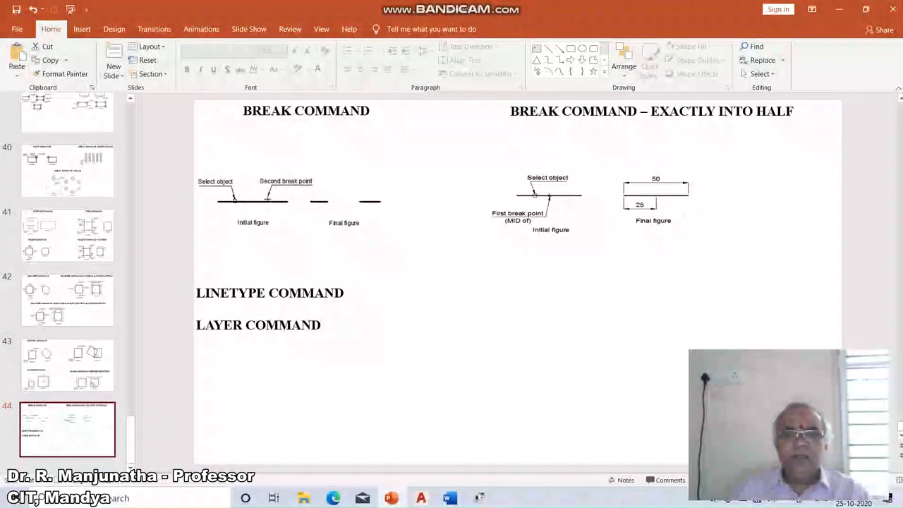
pyautogui.click(420, 498)
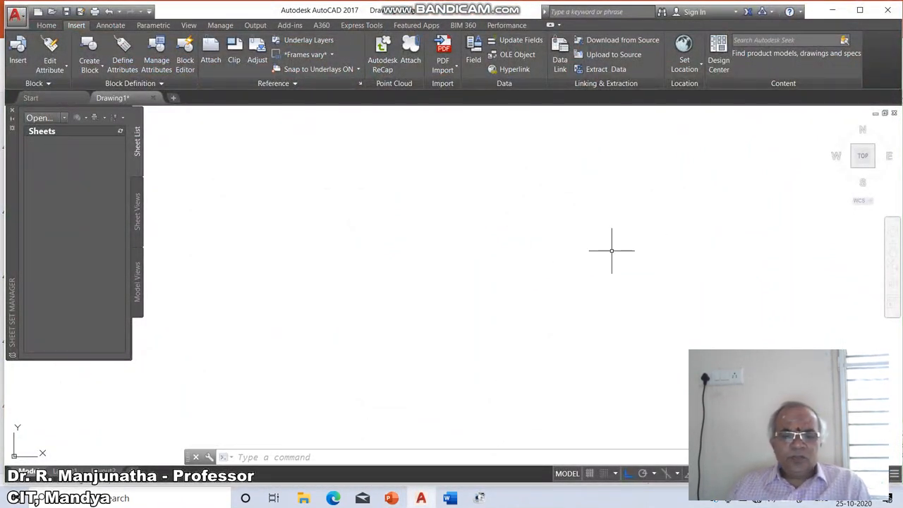
# - Draw a horizontal line 100 units long in the middle of the empty drawing area
pyautogui.write('l')
pyautogui.press('Return')
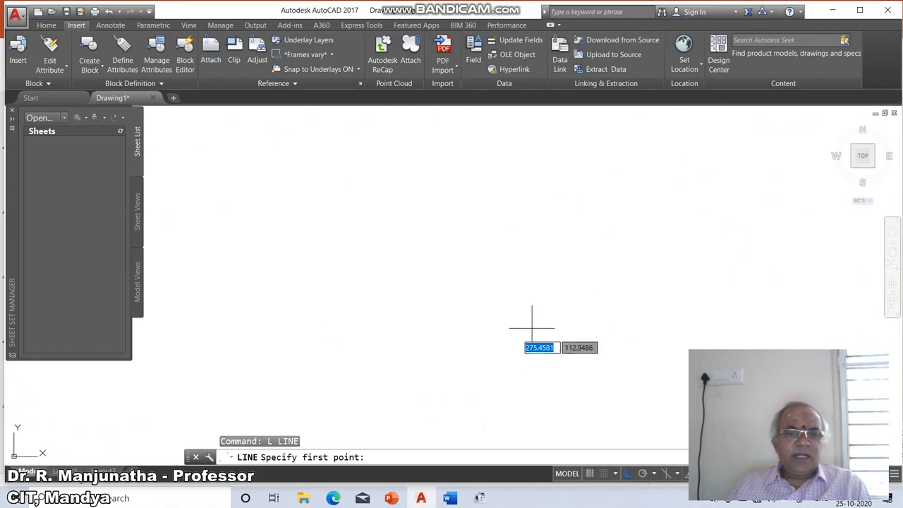
pyautogui.click(348, 264)
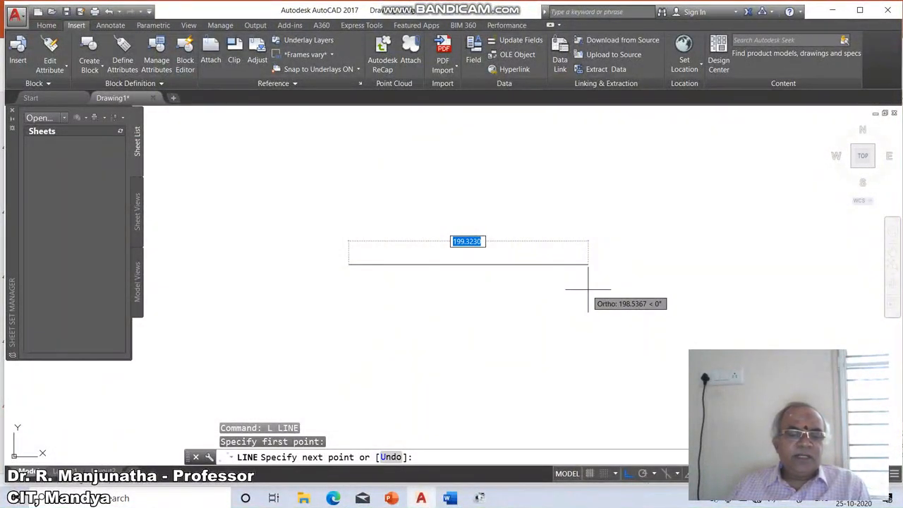
pyautogui.write('100')
pyautogui.press('Return')
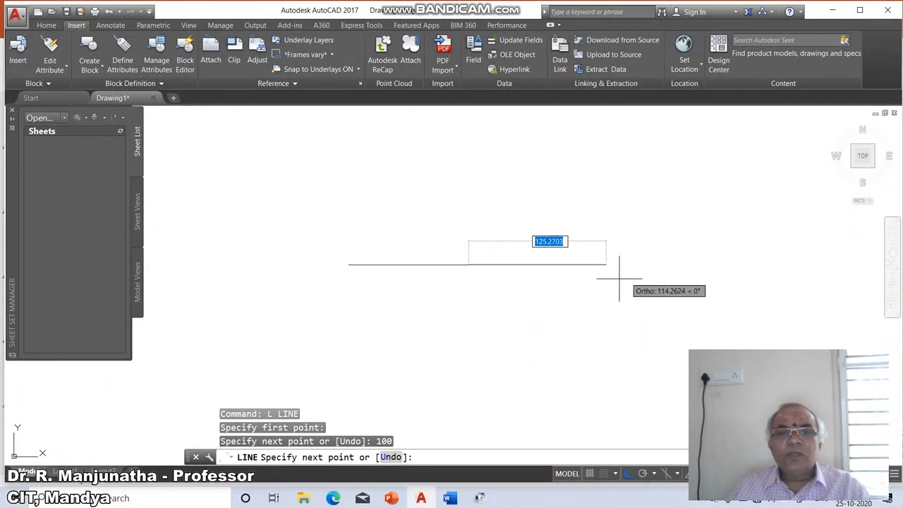
pyautogui.press('Return')
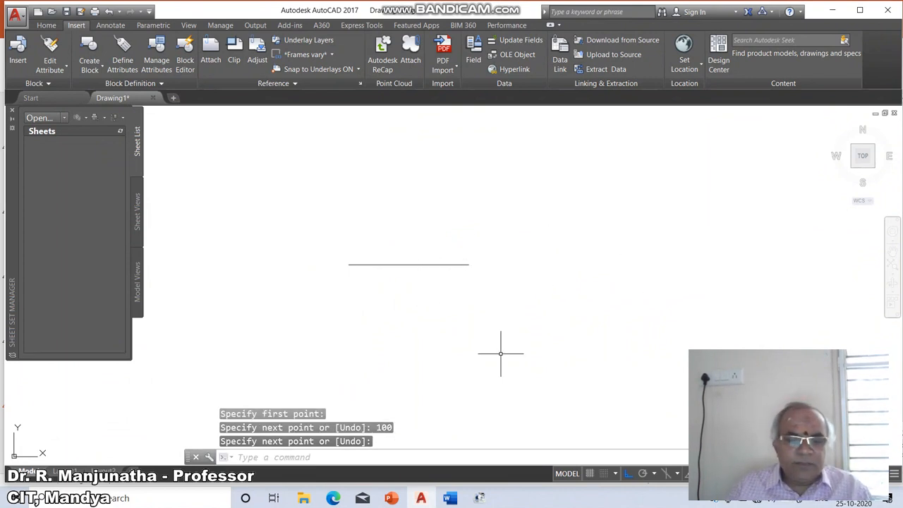
# - Add a horizontal dimension to the line with its text overridden to 100, placed below the line
pyautogui.write('DIMHO')
pyautogui.press('Return')
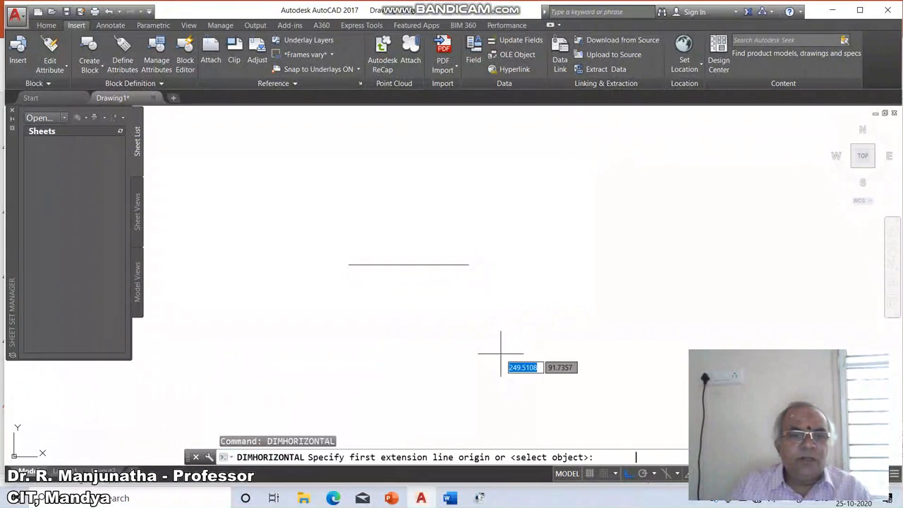
pyautogui.press('Return')
pyautogui.click(402, 265)
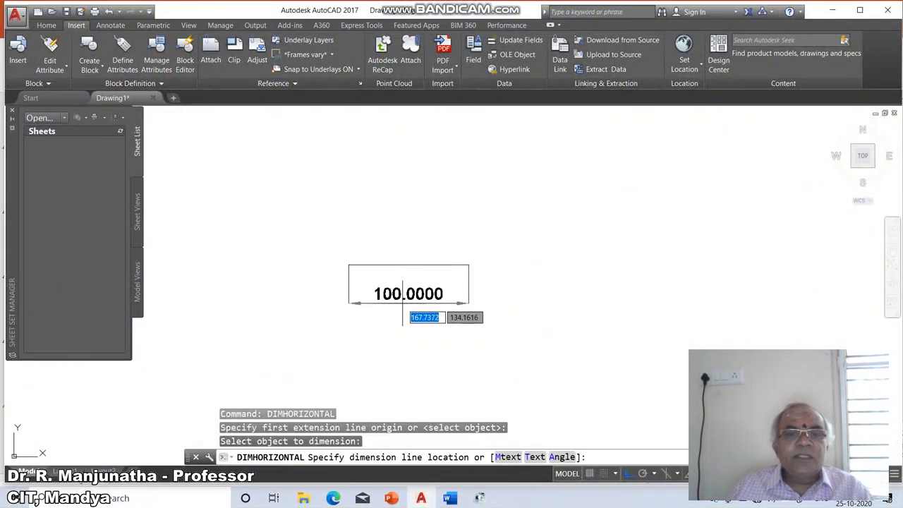
pyautogui.write('T')
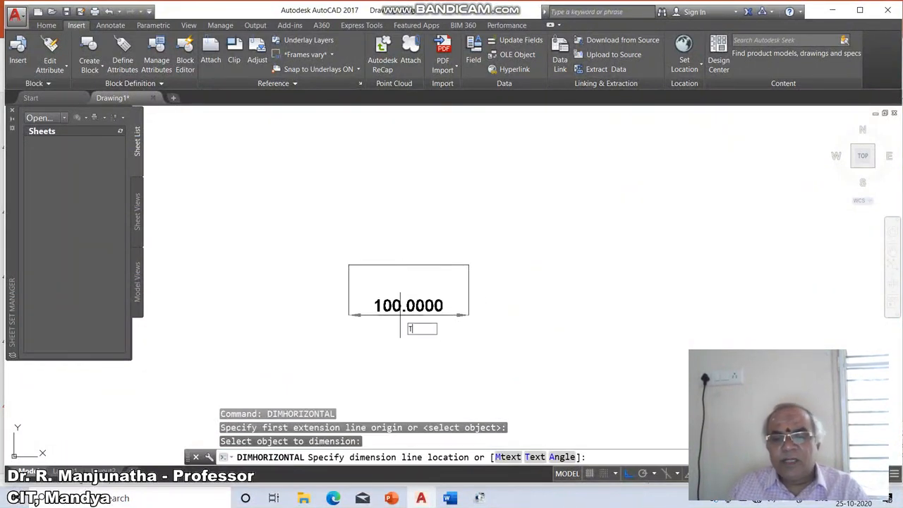
pyautogui.press('Return')
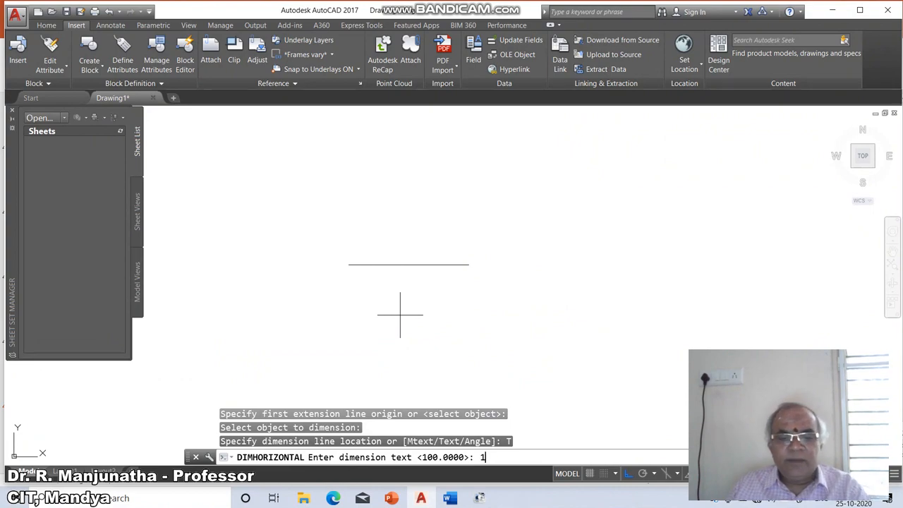
pyautogui.write('100')
pyautogui.press('Return')
pyautogui.click(400, 309)
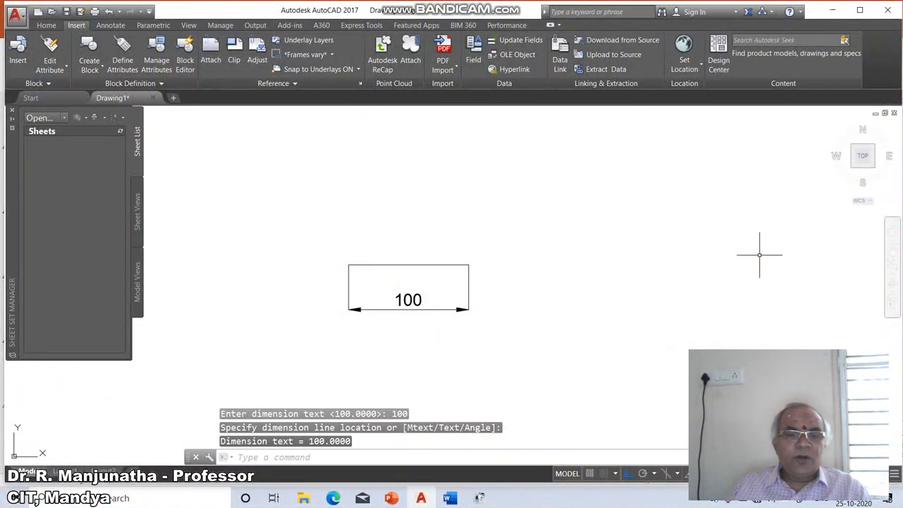
# - Break the line between two picked points, leaving end pieces about 26 and 20 units long
pyautogui.write('BR')
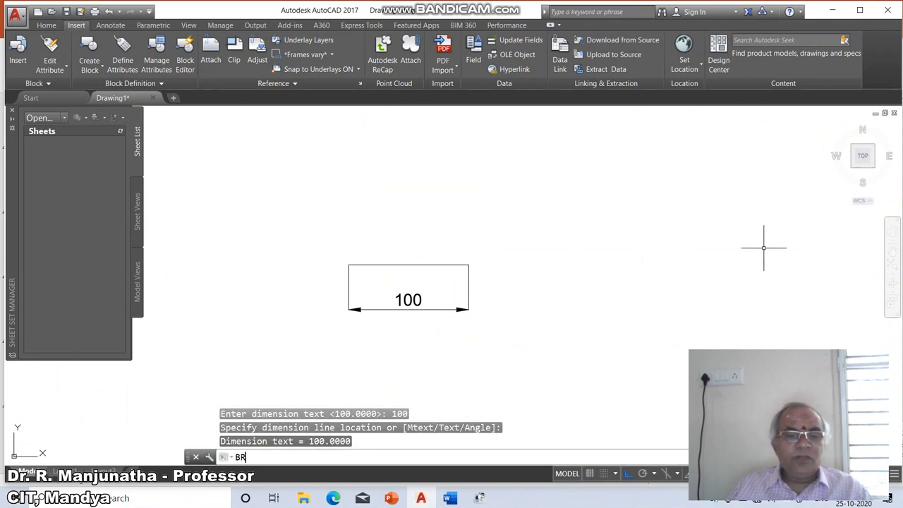
pyautogui.press('Return')
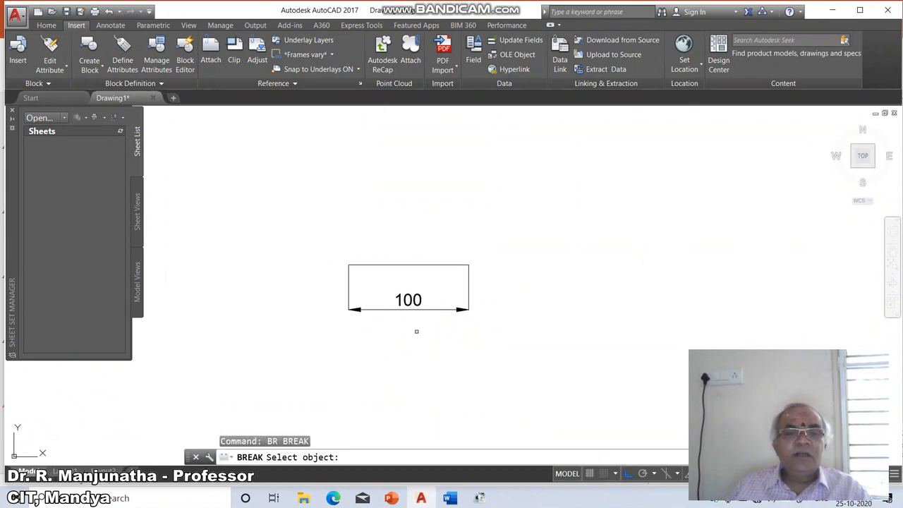
pyautogui.click(388, 309)
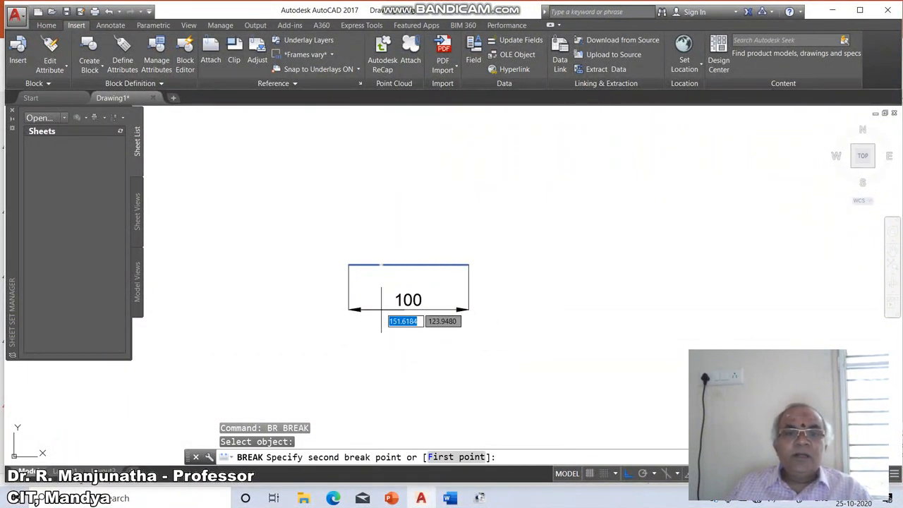
pyautogui.click(444, 279)
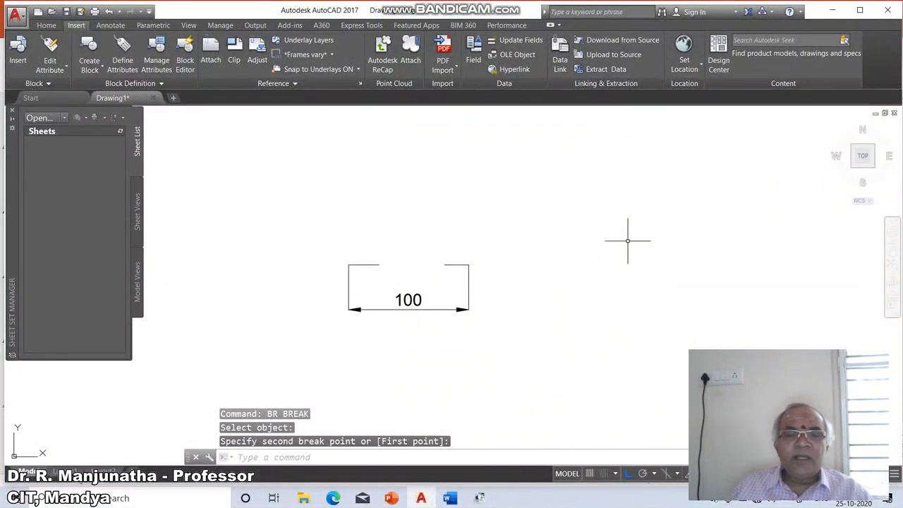
# - List the properties of both remaining line pieces, one after the other, to check their lengths
pyautogui.write('L')
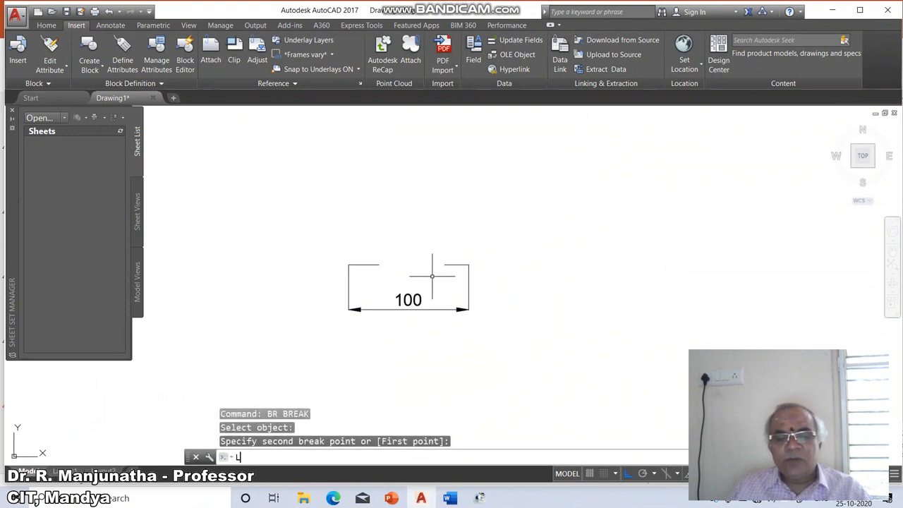
pyautogui.write('I')
pyautogui.press('Return')
pyautogui.click(369, 263)
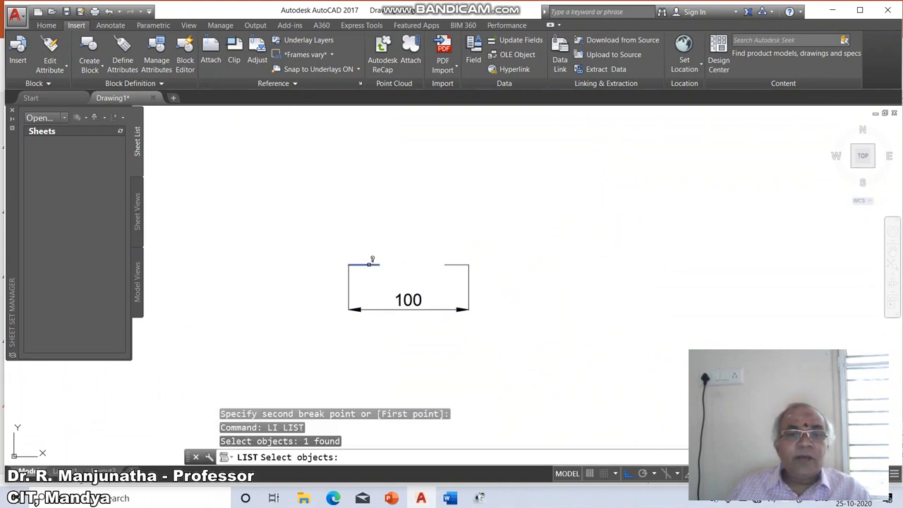
pyautogui.press('Return')
pyautogui.press('Return')
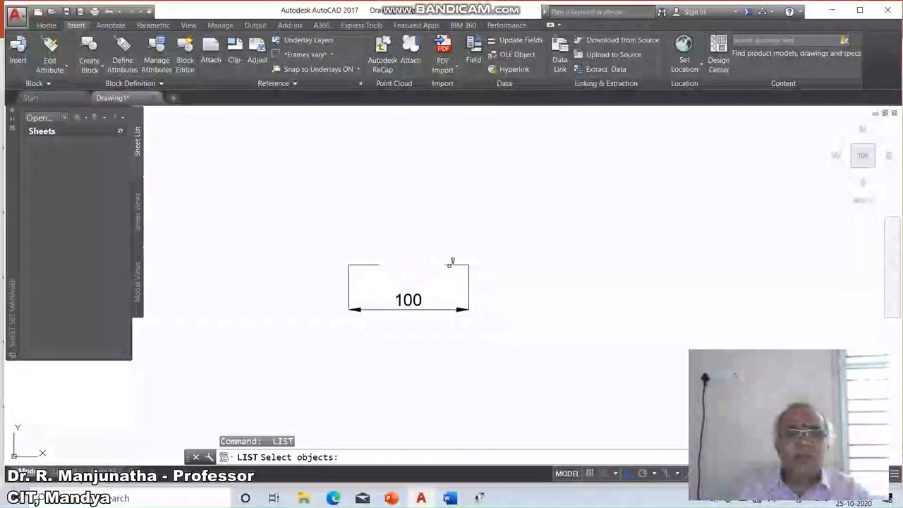
pyautogui.click(448, 264)
pyautogui.click(447, 267)
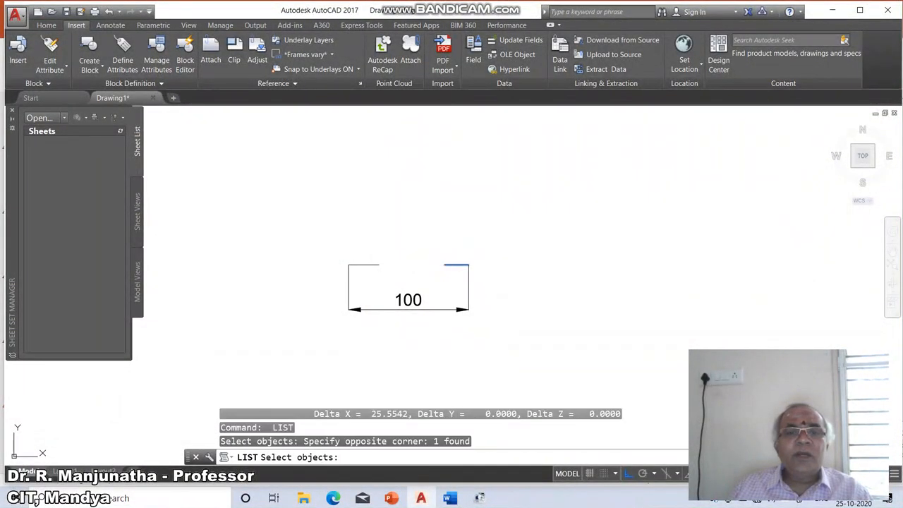
pyautogui.press('Return')
pyautogui.press('Escape')
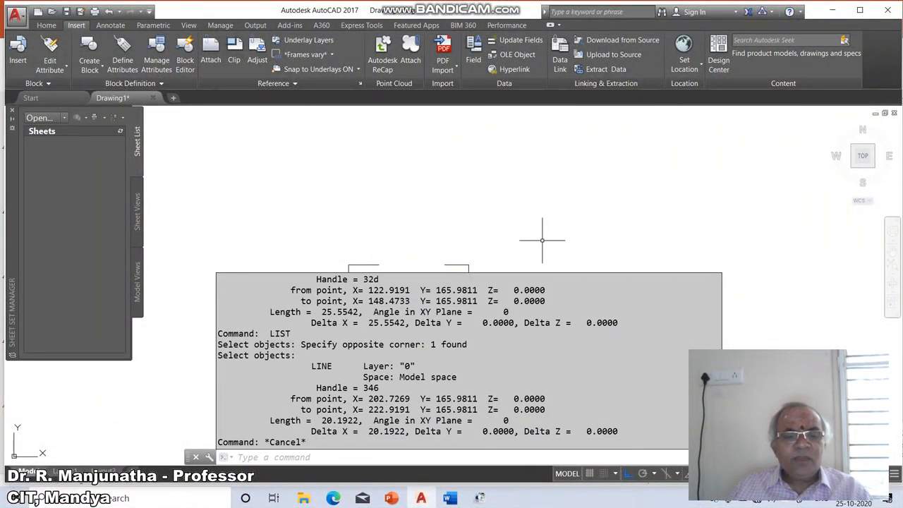
# - Undo the List commands and the break to restore the full line
pyautogui.write('u')
pyautogui.press('Return')
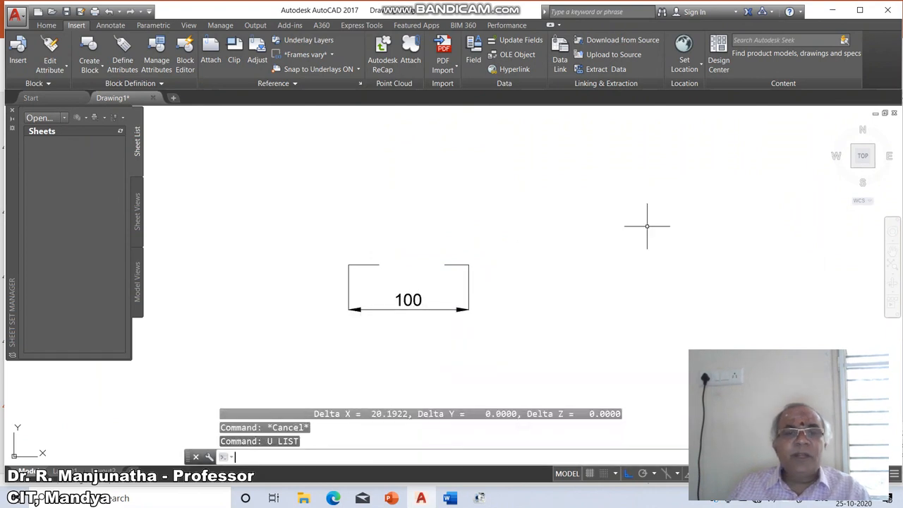
pyautogui.press('Return')
# - Start a Break on the 100-unit line, using the First point option to set the first break point at its midpoint
pyautogui.write('b')
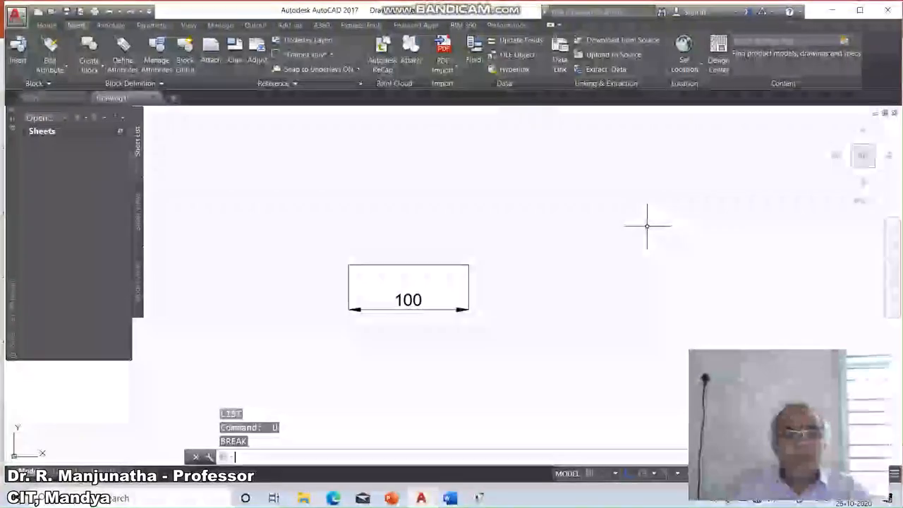
pyautogui.write('r')
pyautogui.press('Return')
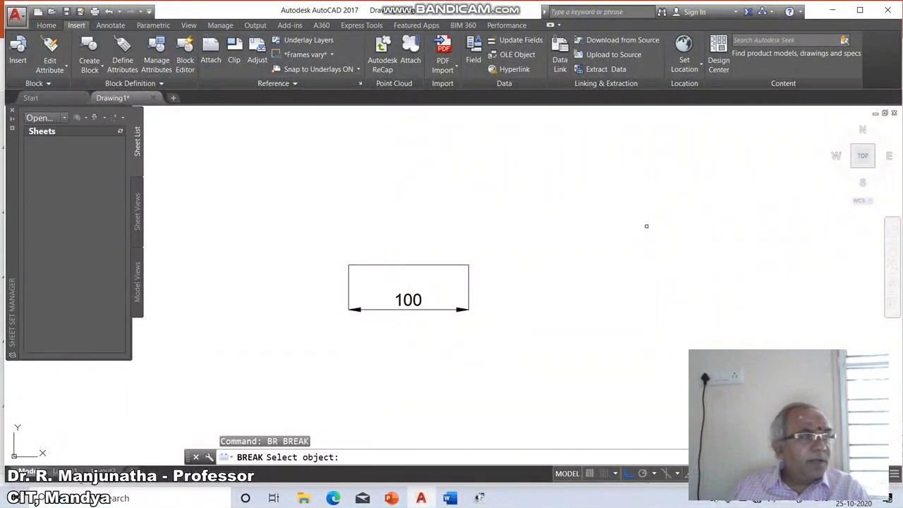
pyautogui.click(386, 267)
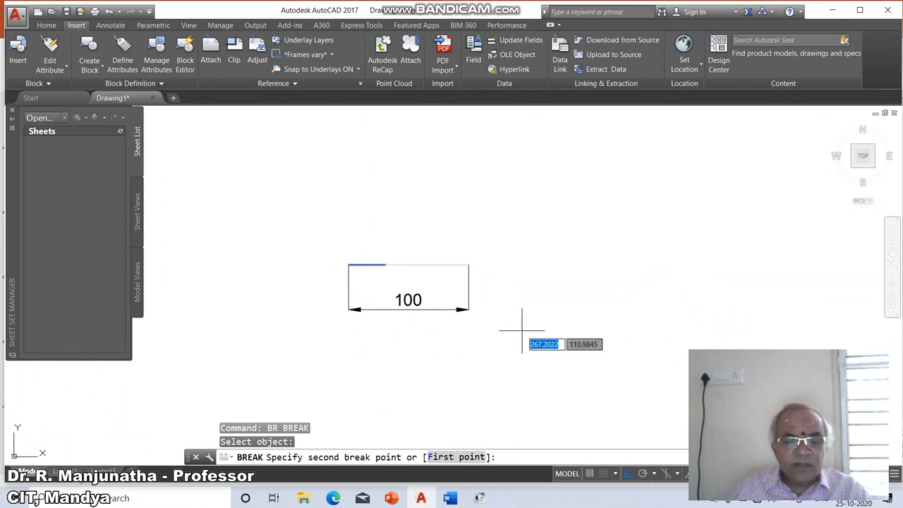
pyautogui.write('F')
pyautogui.press('Return')
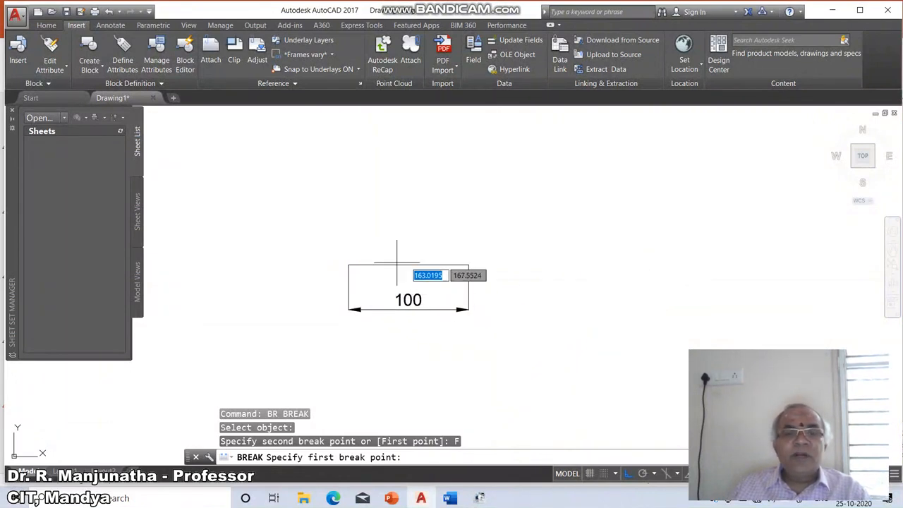
pyautogui.press('BackSpace')
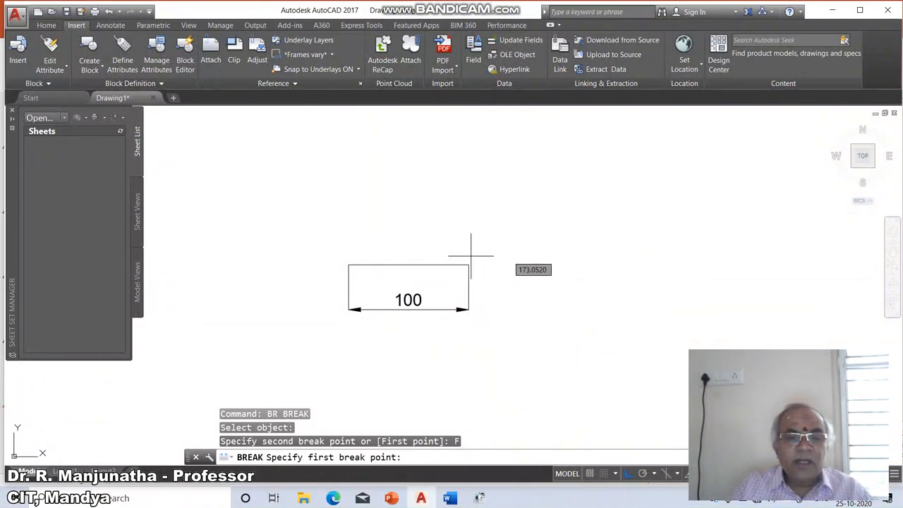
pyautogui.write('MID')
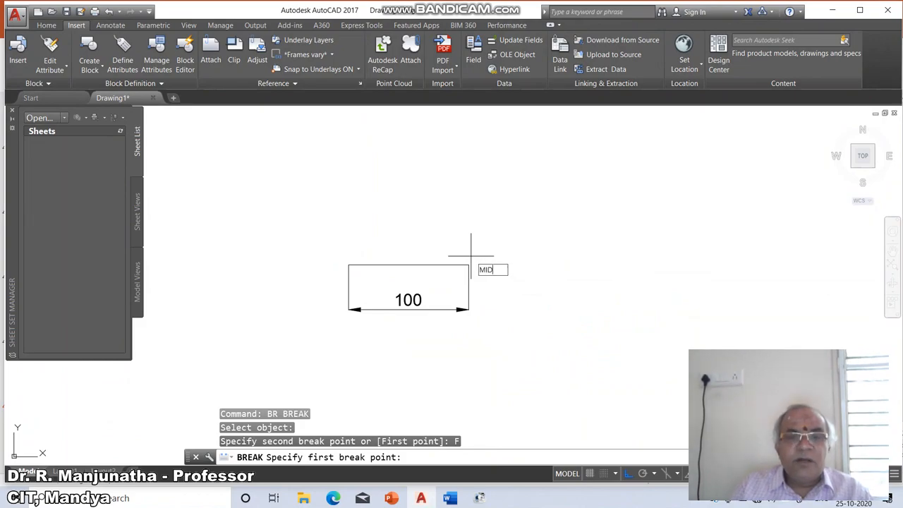
pyautogui.press('Return')
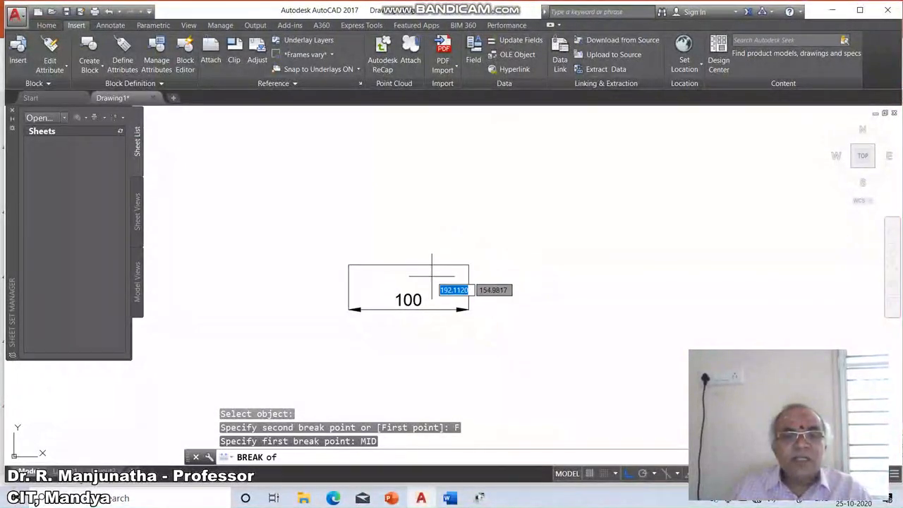
pyautogui.click(407, 264)
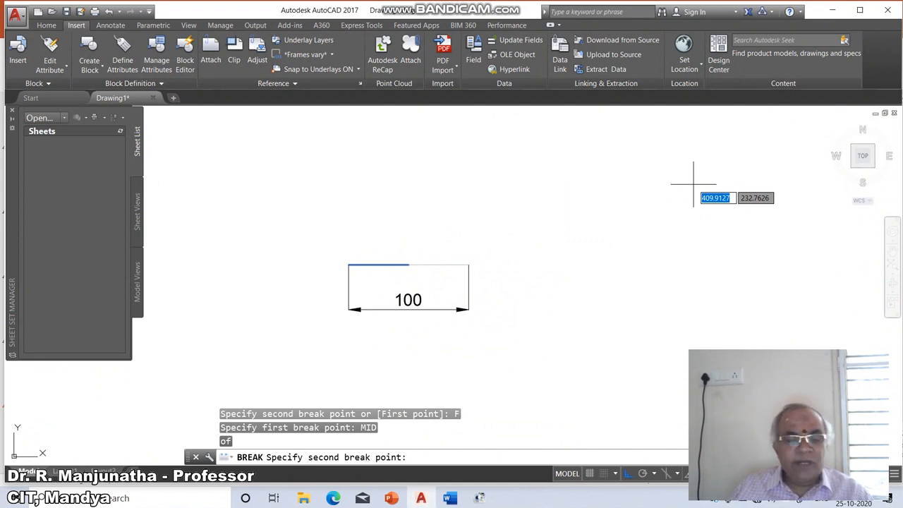
pyautogui.press('F8')
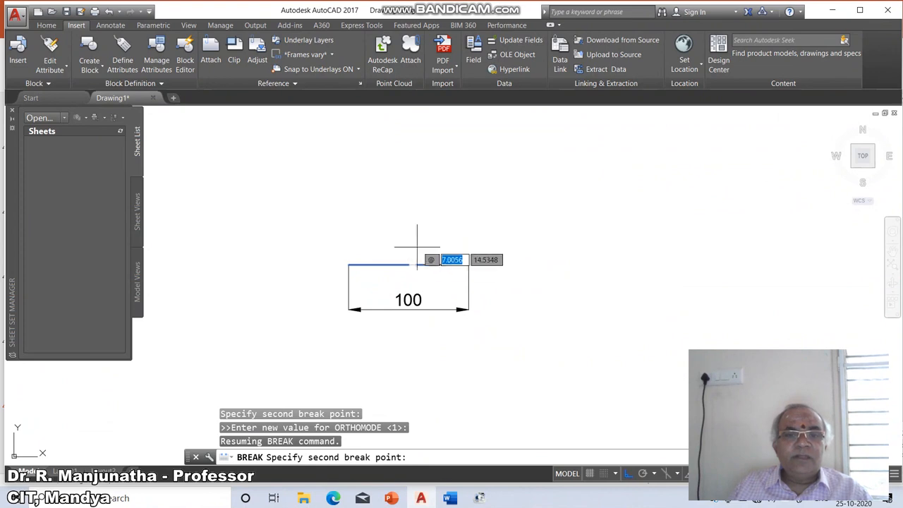
pyautogui.press('Return')
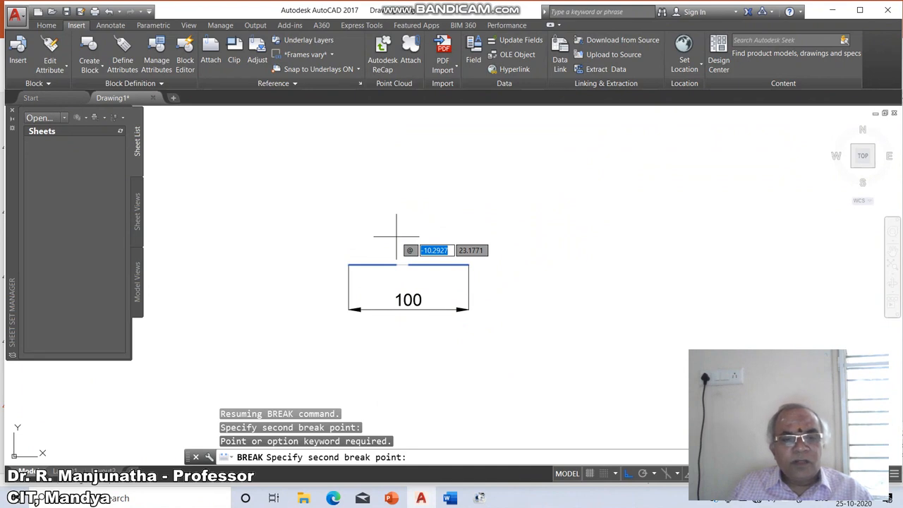
pyautogui.write('MID')
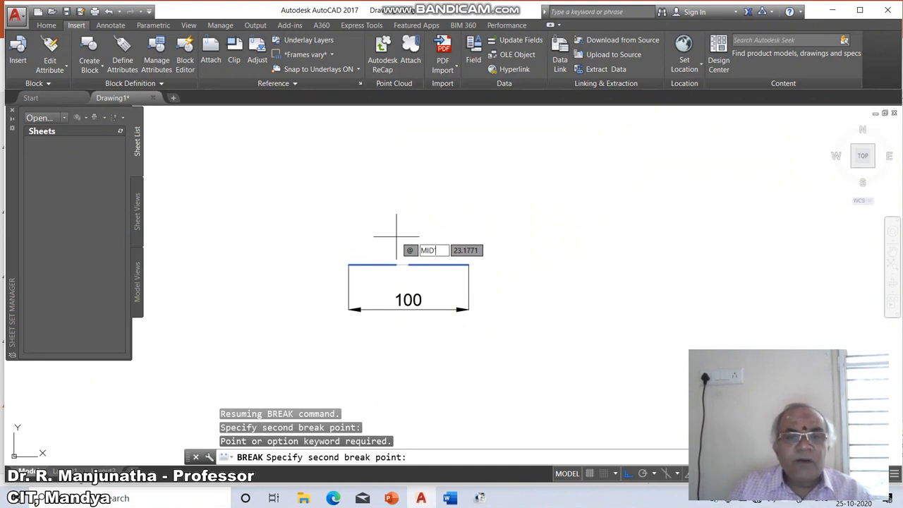
pyautogui.press('Return')
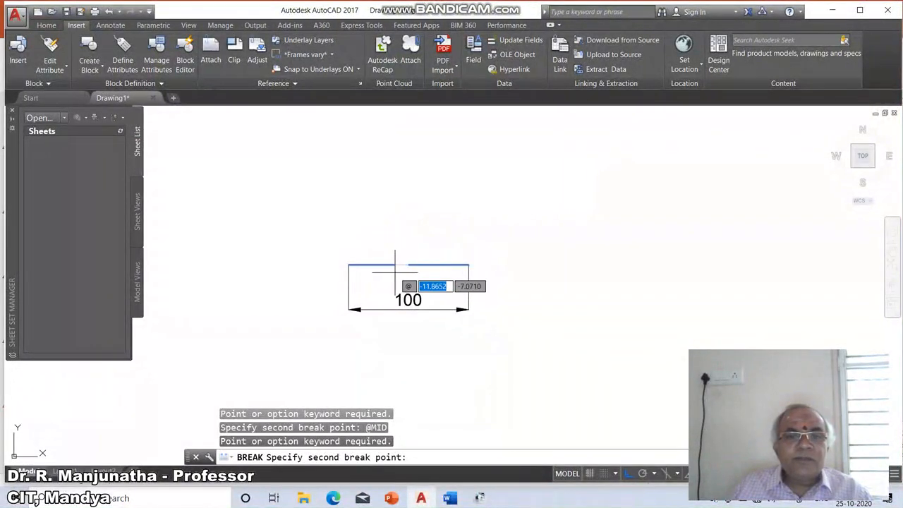
pyautogui.press('Escape')
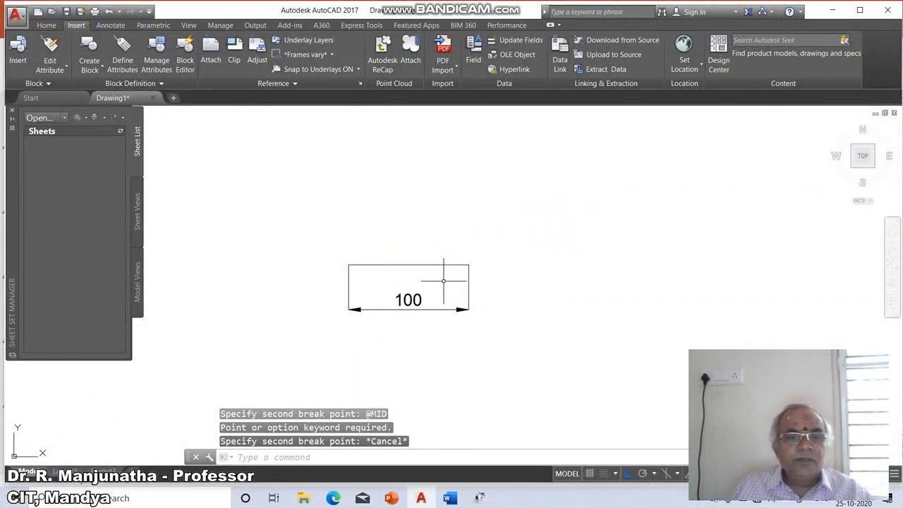
# - Break the 100-unit line at its midpoint without a gap, using the First point option and @ for the second break point
pyautogui.write('br')
pyautogui.press('Return')
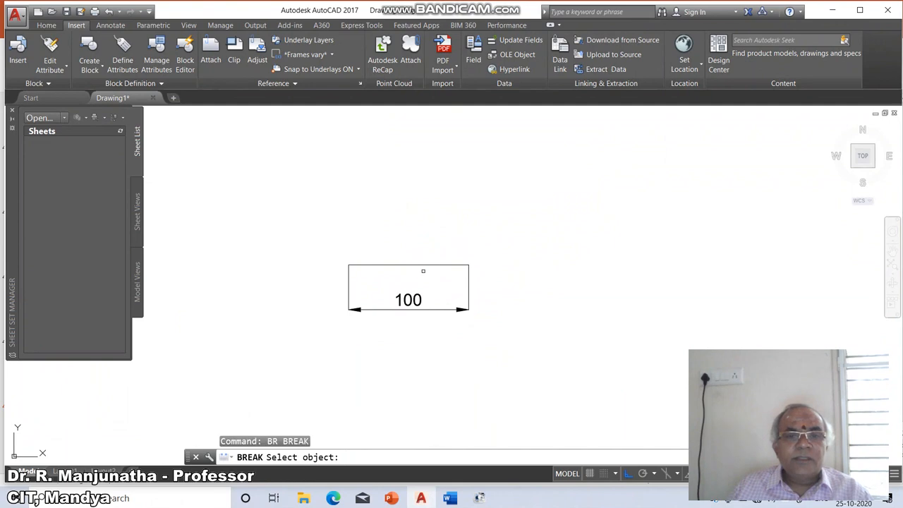
pyautogui.click(419, 264)
pyautogui.write('f')
pyautogui.press('Return')
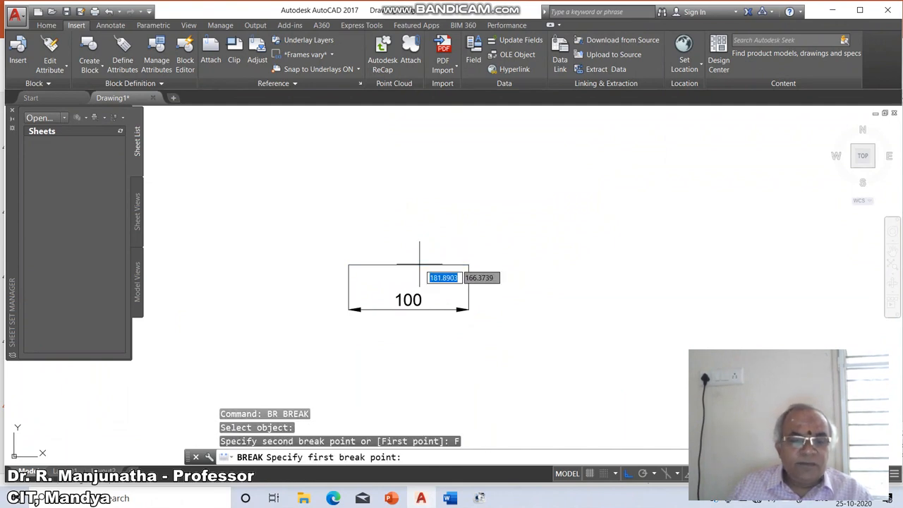
pyautogui.write('mid')
pyautogui.press('Return')
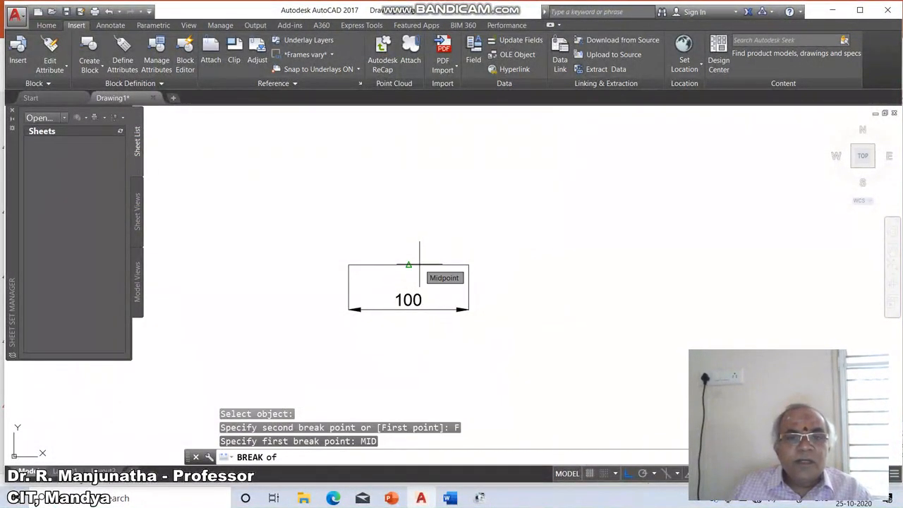
pyautogui.click(419, 264)
pyautogui.write('@')
pyautogui.press('Return')
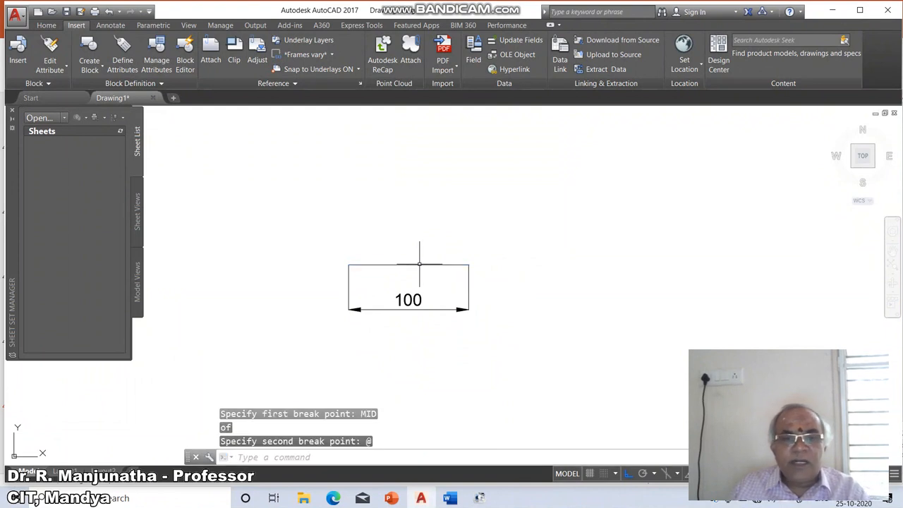
# - List the properties of the line's right half to check its length
pyautogui.write('L')
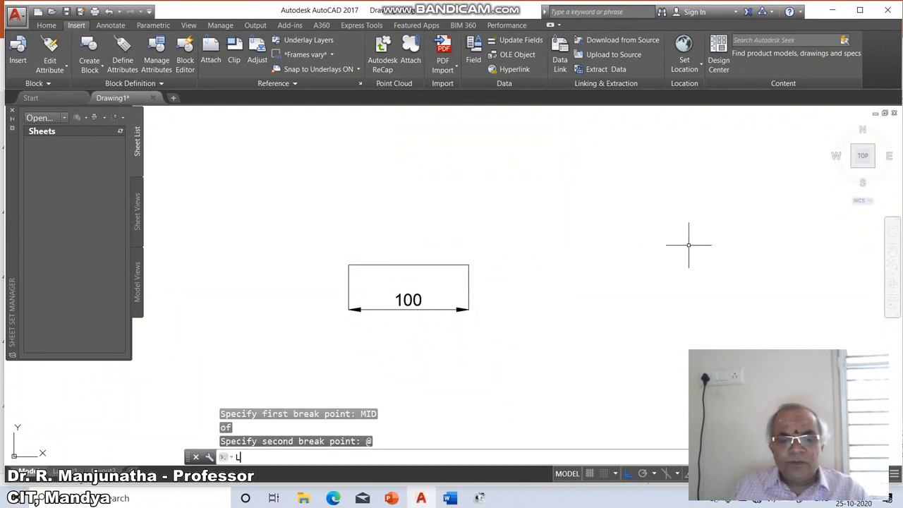
pyautogui.write('I')
pyautogui.press('Return')
pyautogui.click(429, 262)
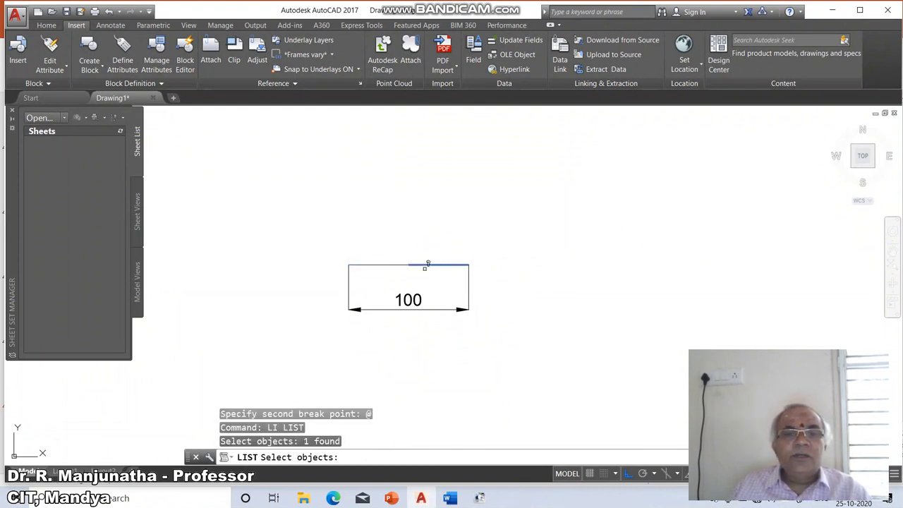
pyautogui.click(429, 262)
pyautogui.press('Return')
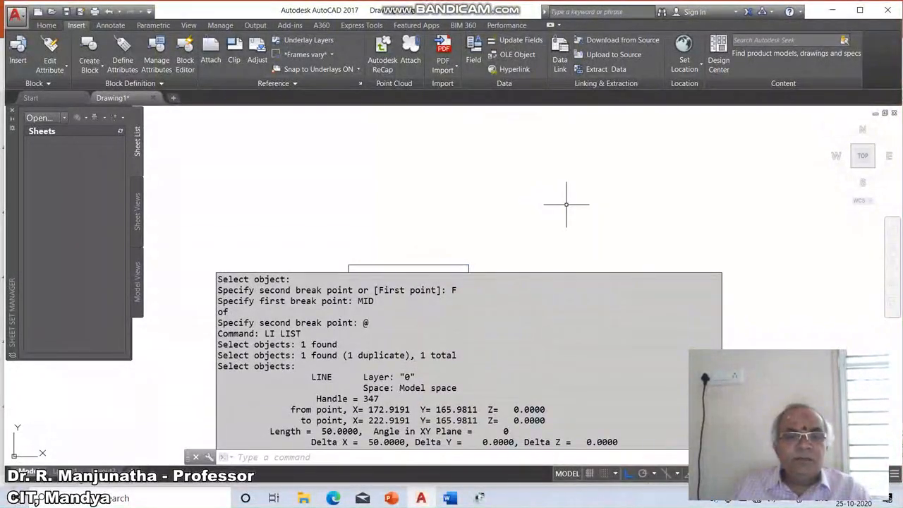
pyautogui.press('Escape')
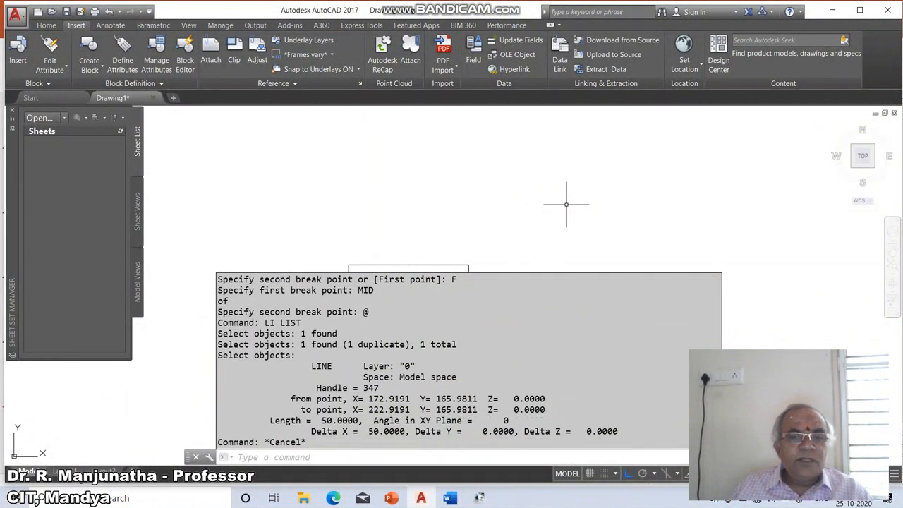
# - Add a horizontal dimension to the line's right half, placing it above the line
pyautogui.write('DIM')
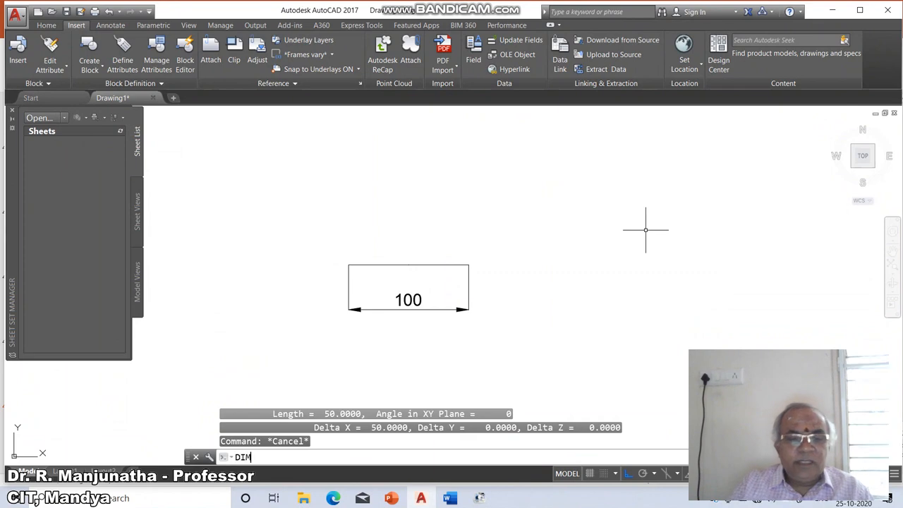
pyautogui.write('HO')
pyautogui.press('Return')
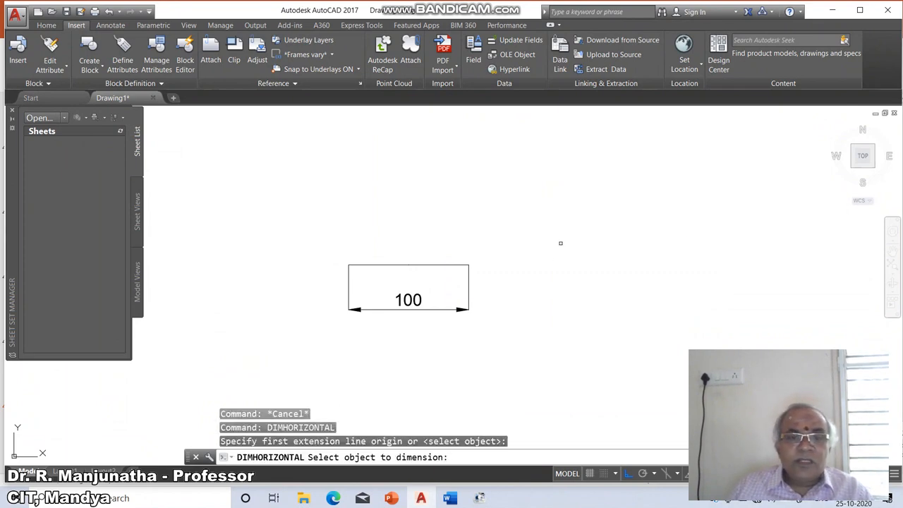
pyautogui.click(425, 266)
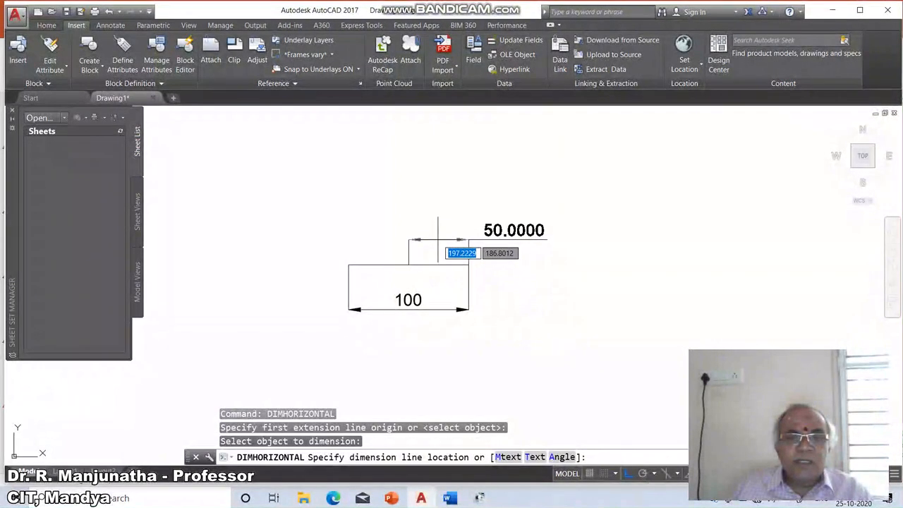
pyautogui.click(438, 240)
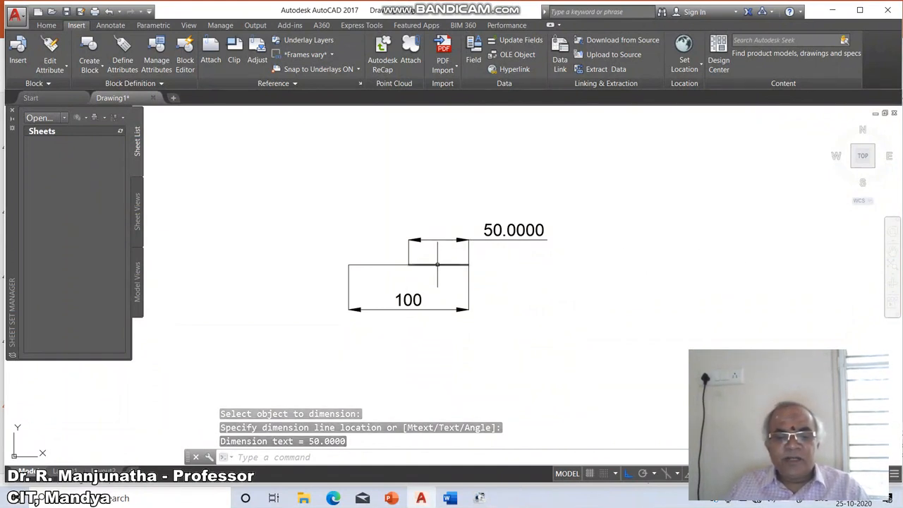
# - List the properties of the right and left halves of the line, one after the other
pyautogui.write('LI')
pyautogui.press('Return')
pyautogui.click(443, 265)
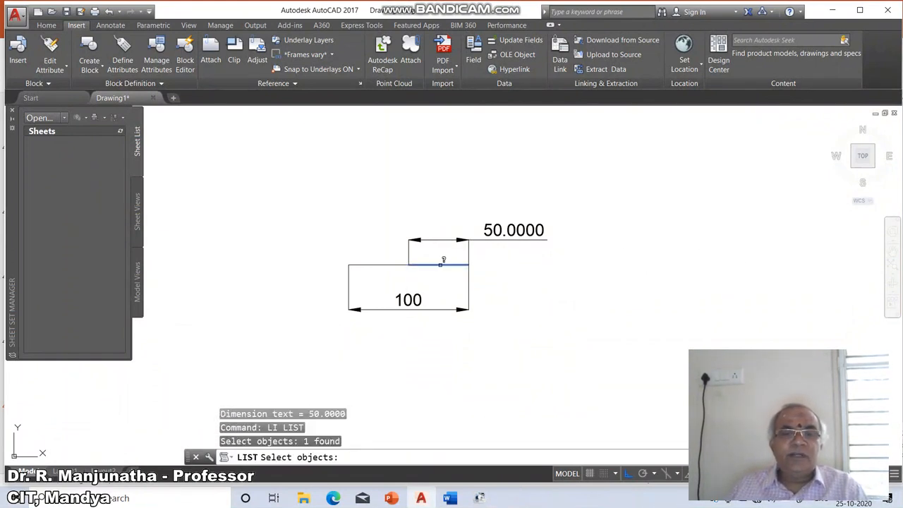
pyautogui.press('Return')
pyautogui.press('Return')
pyautogui.click(394, 266)
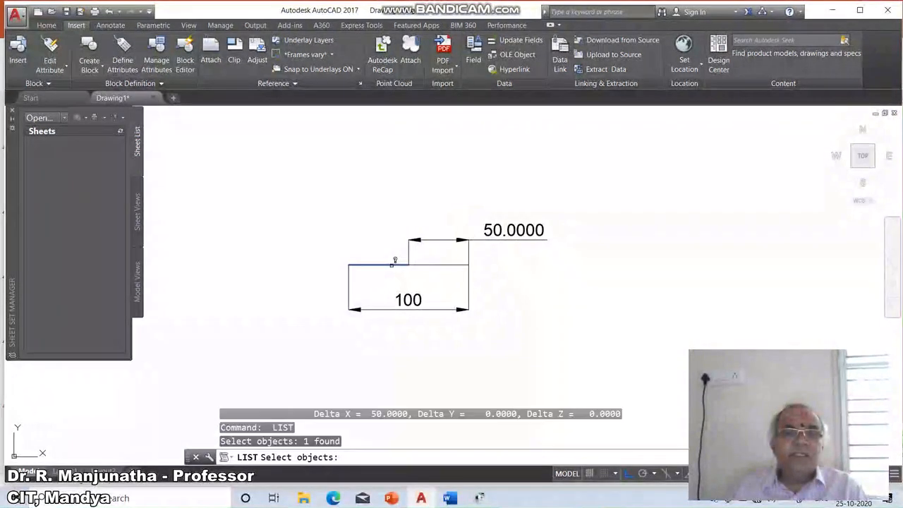
pyautogui.press('Return')
pyautogui.press('Escape')
pyautogui.press('Escape')
pyautogui.press('Escape')
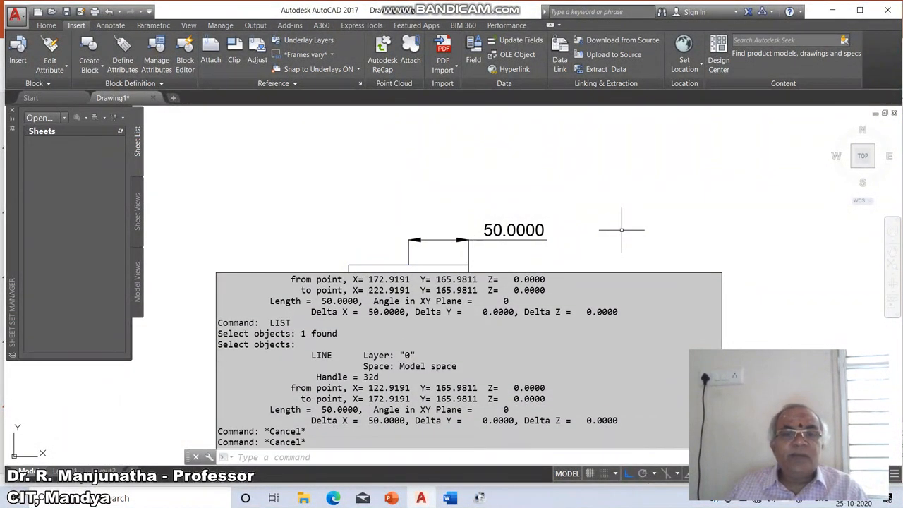
# - Draw a small circle in the empty area above and to the right of the dimensioned line
pyautogui.write('c')
pyautogui.press('Return')
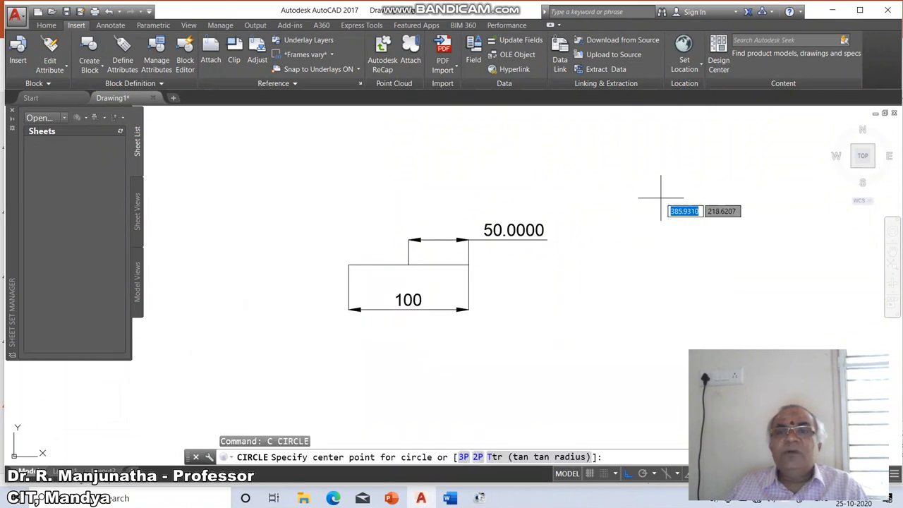
pyautogui.click(639, 197)
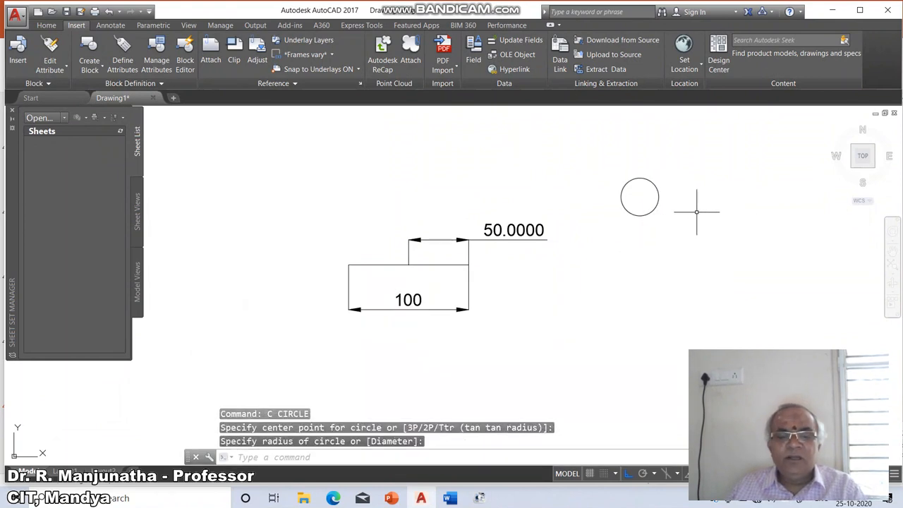
# - Offset the circle outward by 10 to create a larger concentric circle
pyautogui.write('o')
pyautogui.press('Return')
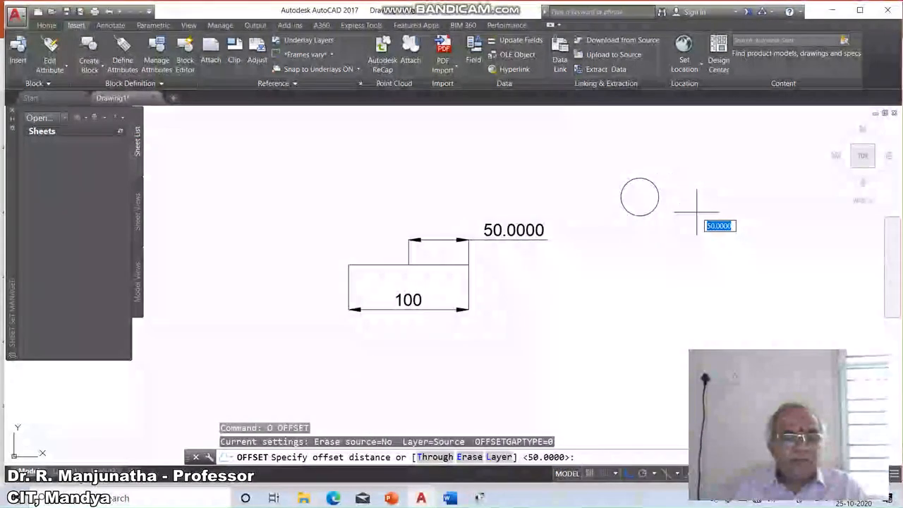
pyautogui.write('10')
pyautogui.press('Return')
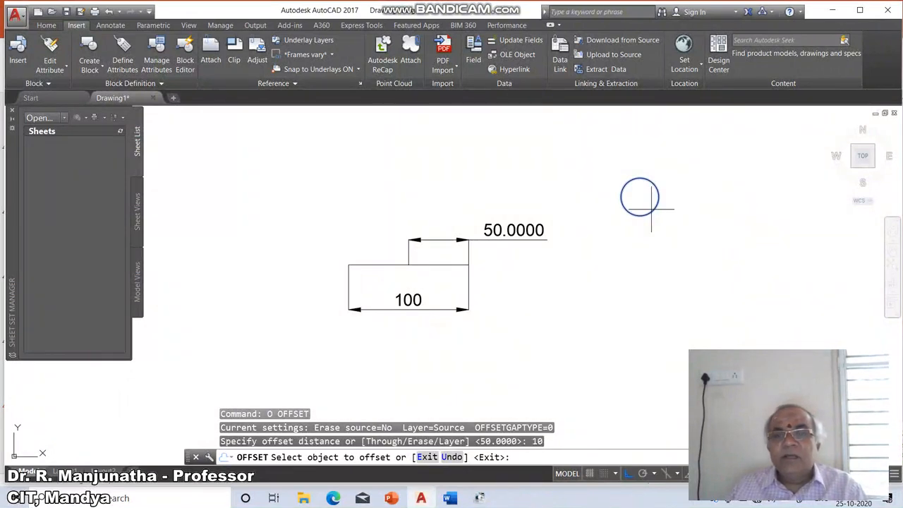
pyautogui.click(653, 210)
pyautogui.click(656, 228)
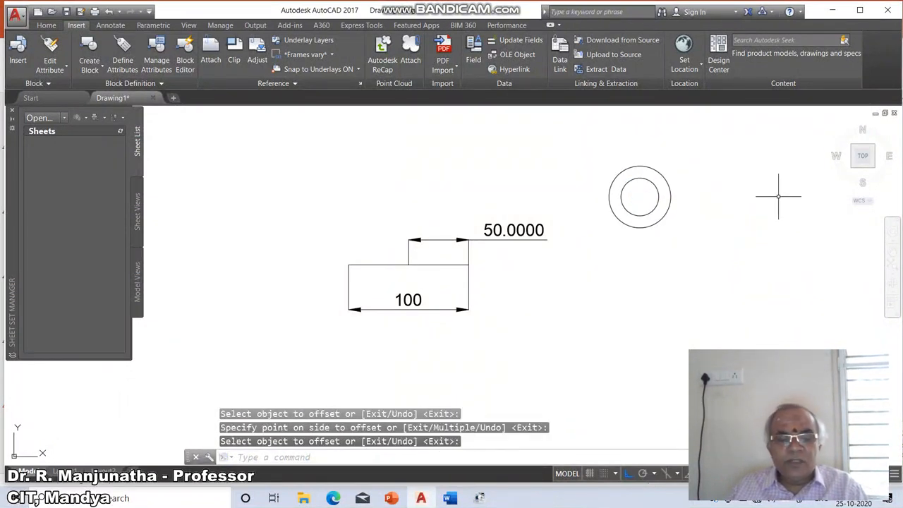
pyautogui.press('Escape')
# - Start a Break on the outer concentric circle, selecting it at its right side
pyautogui.write('br')
pyautogui.press('Return')
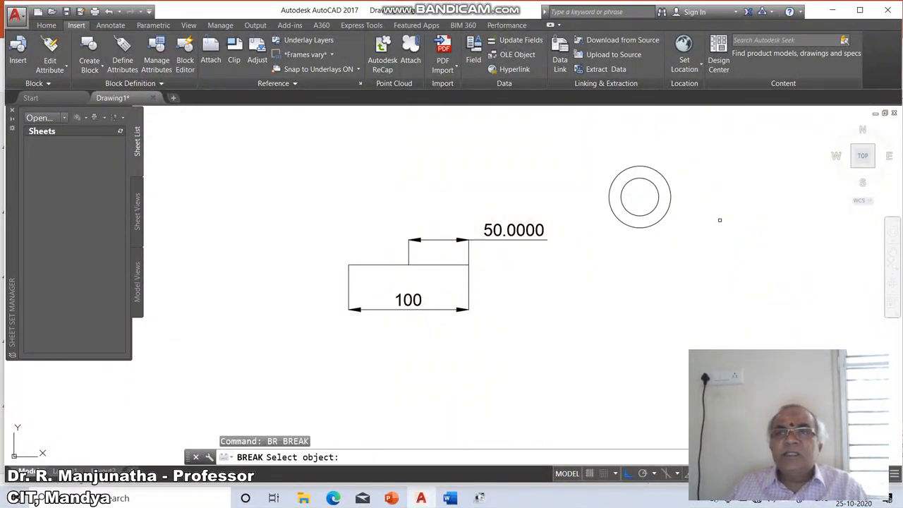
pyautogui.click(673, 201)
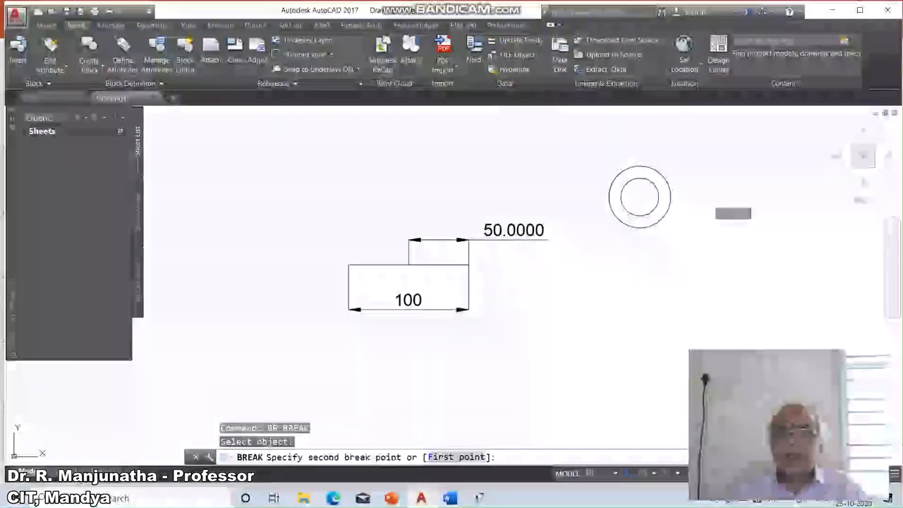